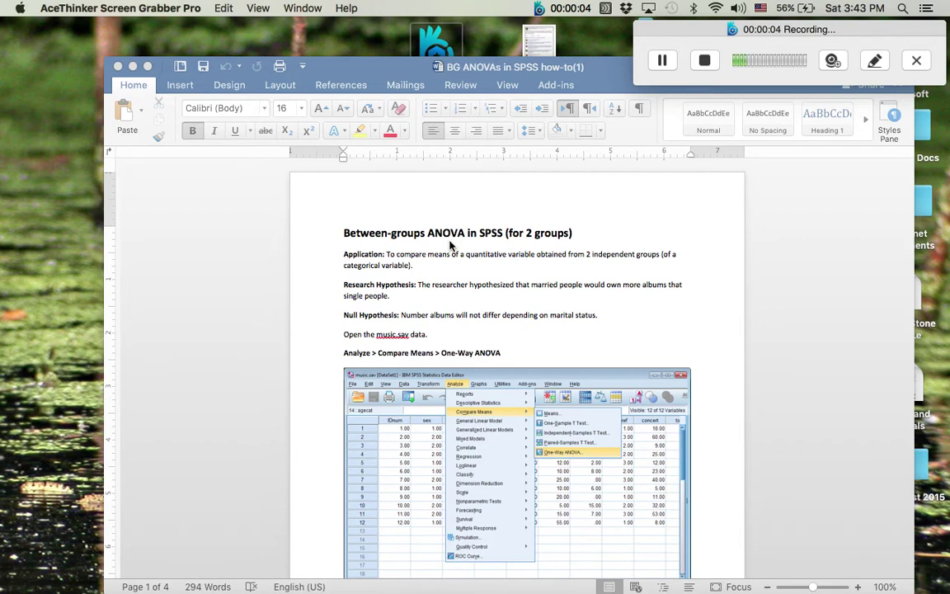
Zoom the BG ANOVAs how-to document in to 130%
left_click(860, 588)
left_click(859, 587)
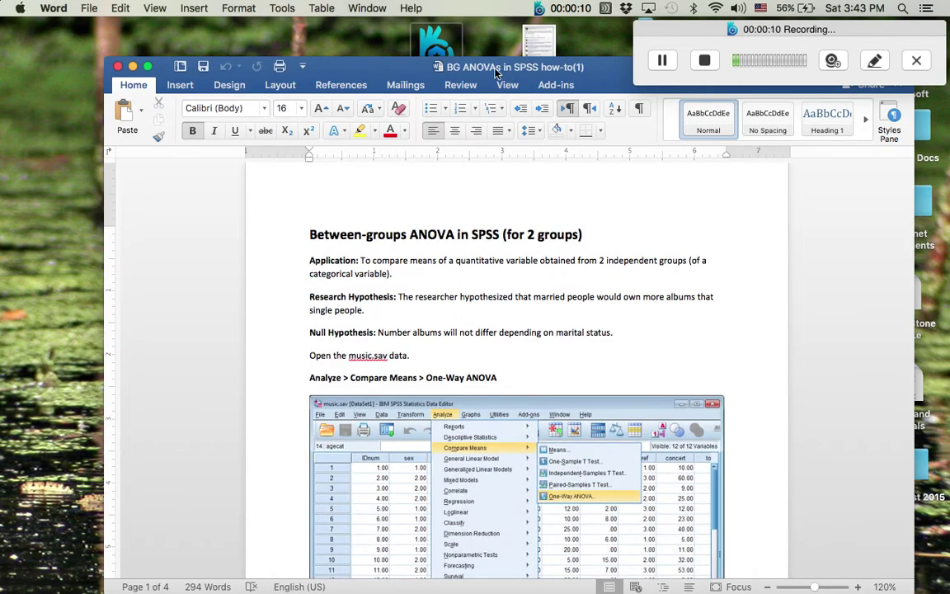
left_click(859, 587)
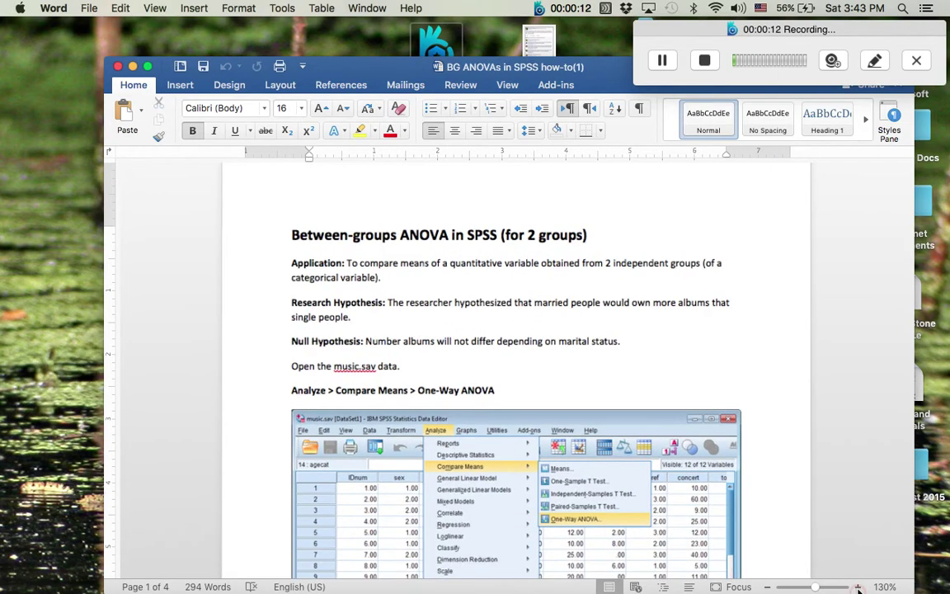
left_click(859, 587)
key("ctrl+Right")
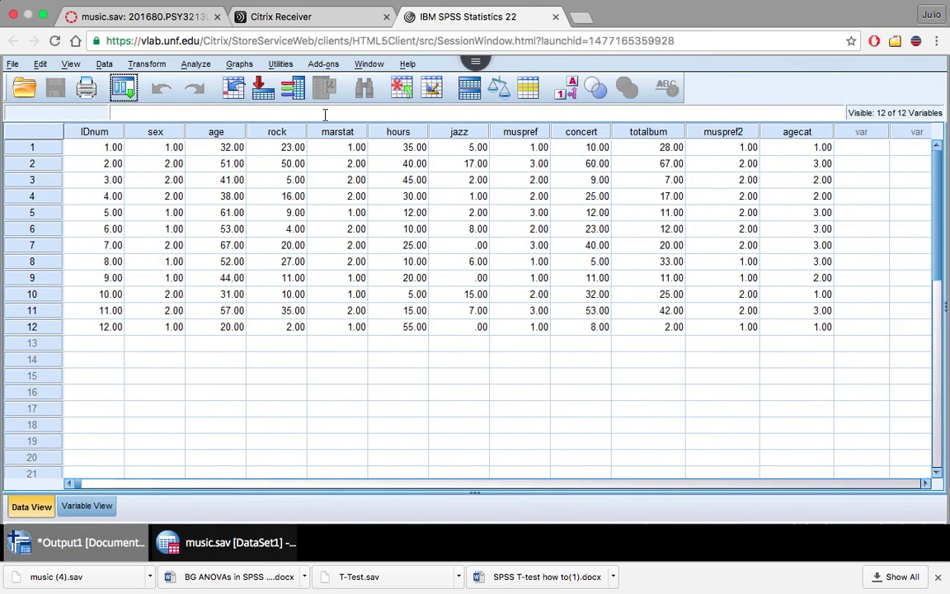
left_click(91, 17)
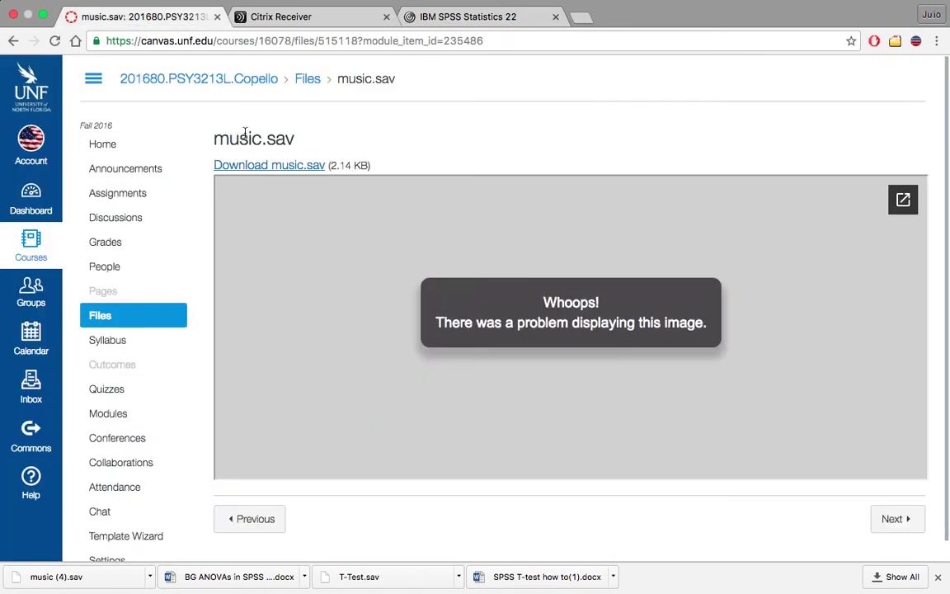
left_click(14, 40)
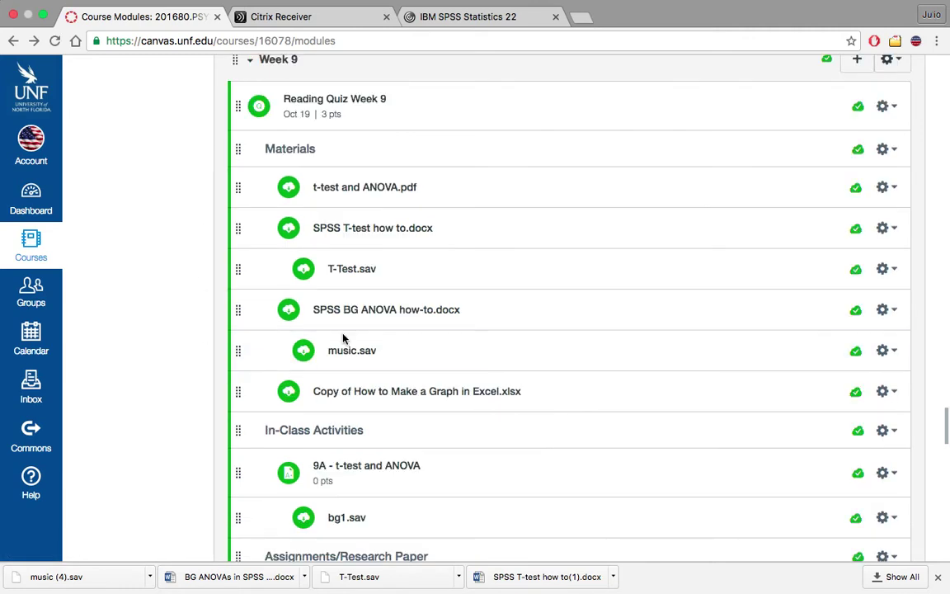
scroll(334, 276, "up", 1)
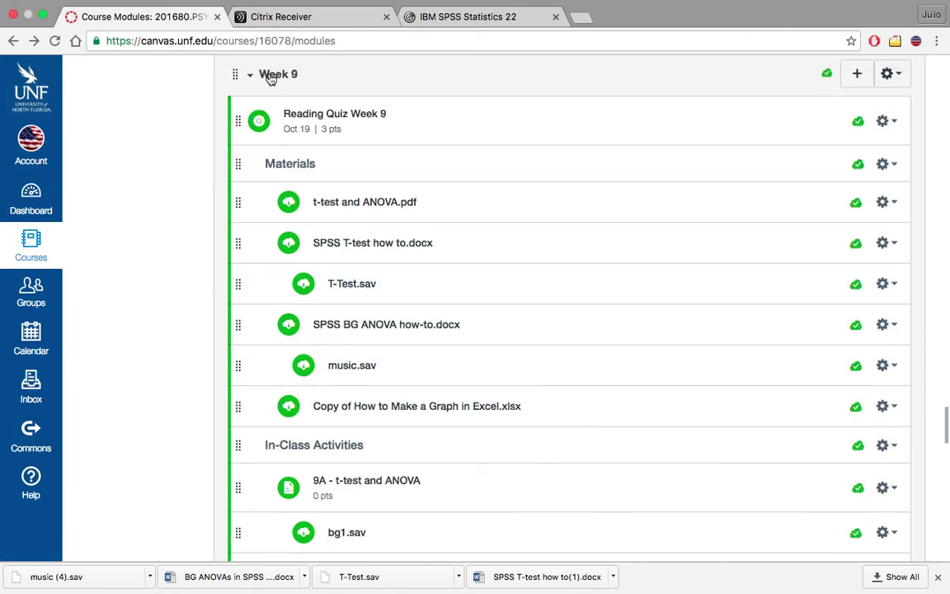
left_click(466, 26)
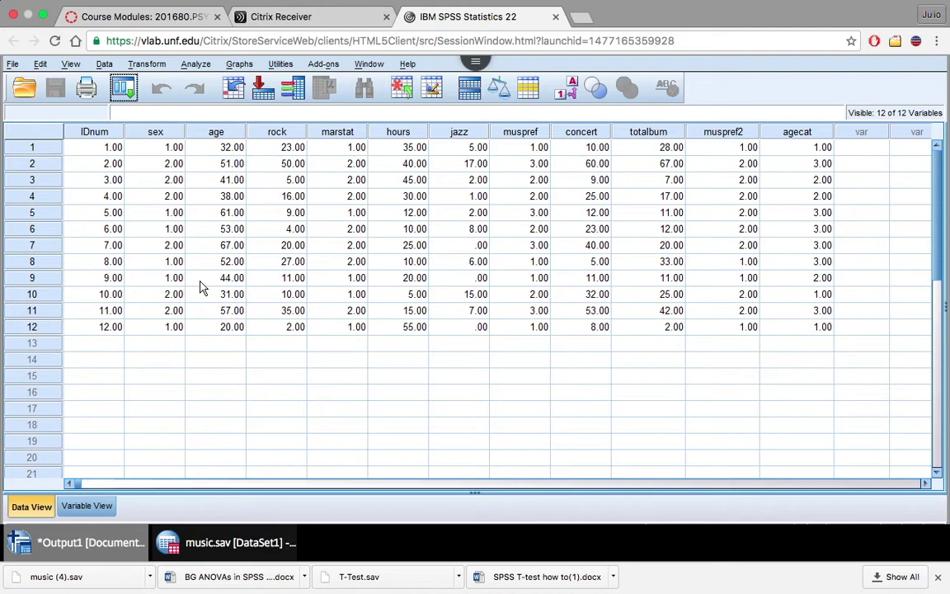
key("ctrl+Left")
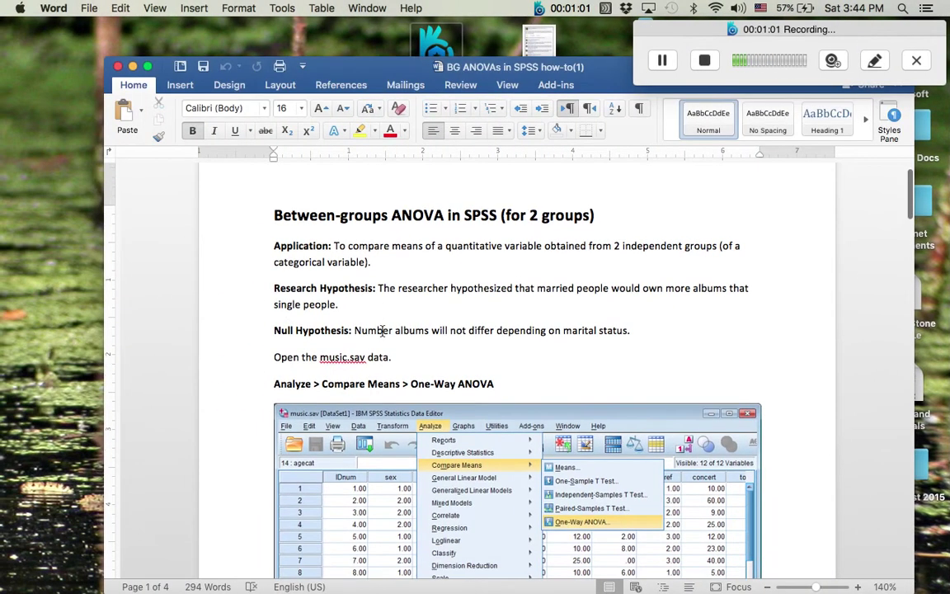
scroll(382, 331, "down", 1)
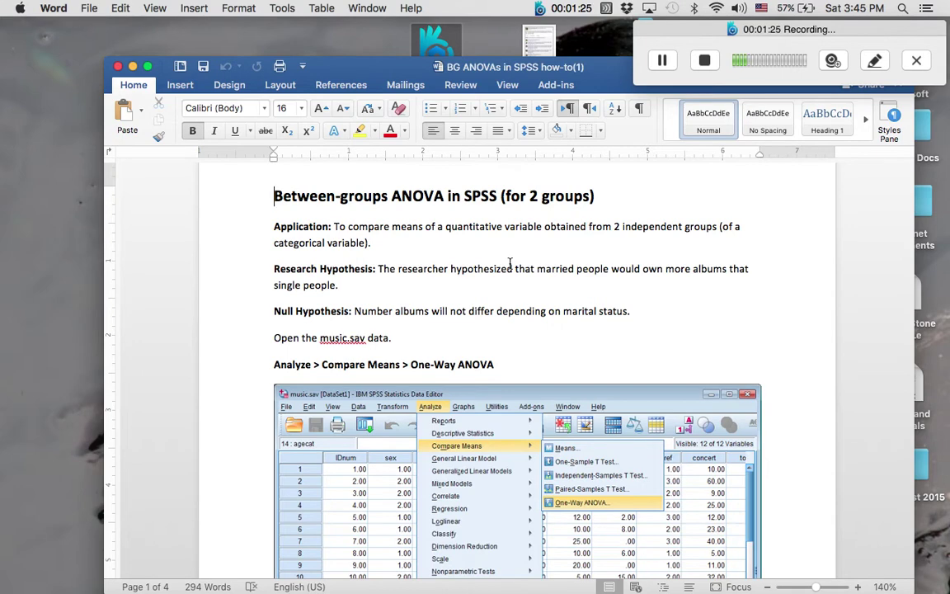
scroll(247, 363, "down", 5)
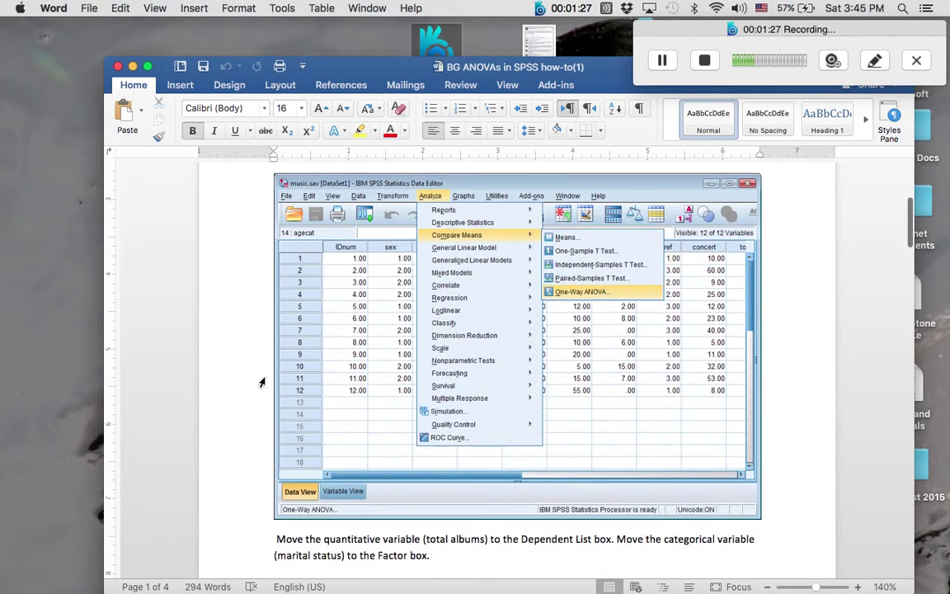
scroll(262, 382, "up", 2)
scroll(262, 382, "up", 1)
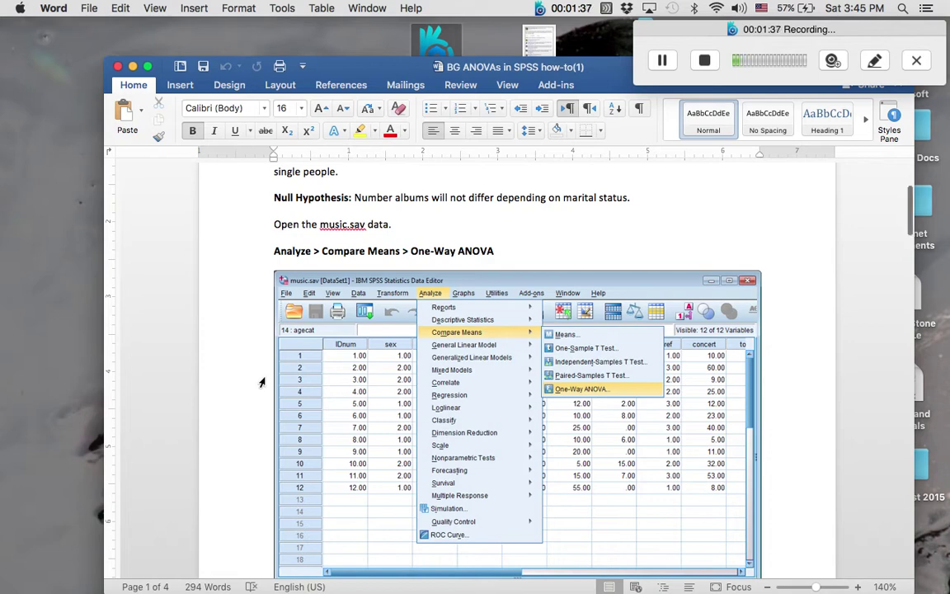
scroll(240, 248, "down", 2)
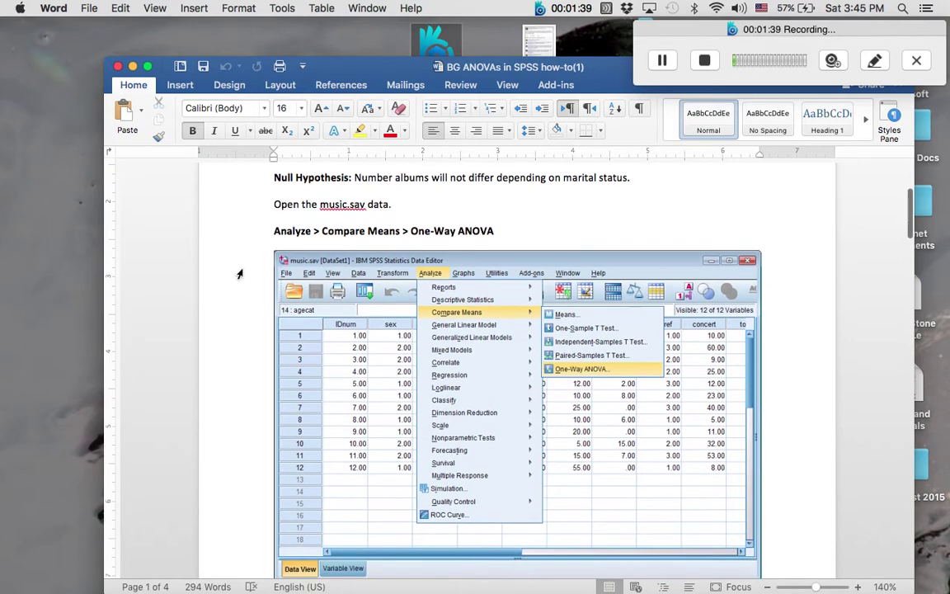
scroll(240, 274, "down", 15)
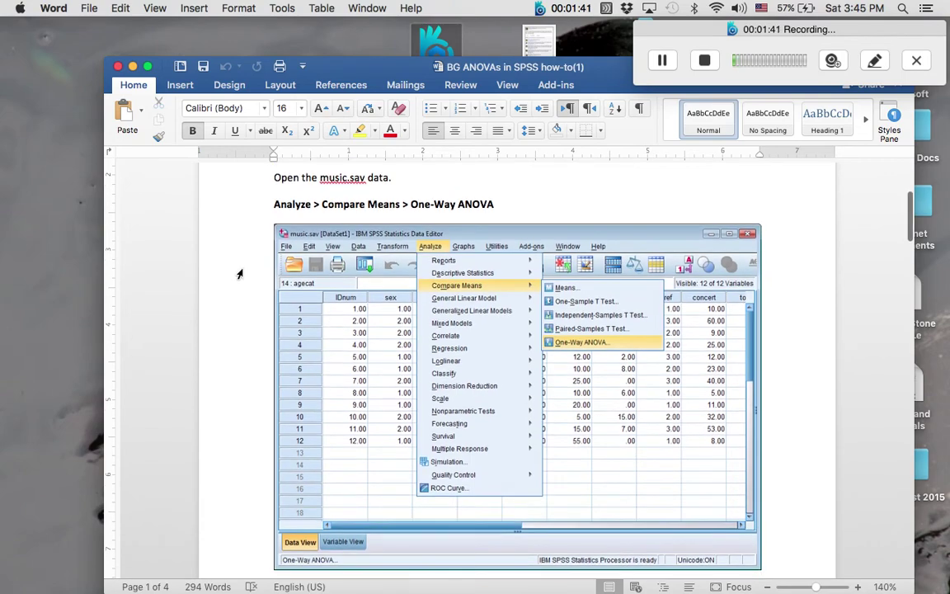
scroll(239, 274, "down", 3)
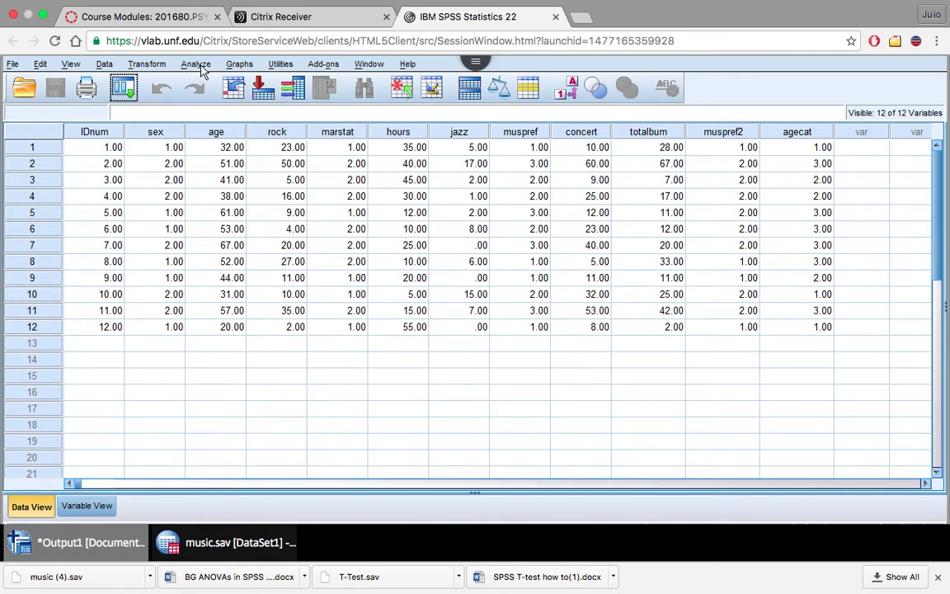
Open the One-Way ANOVA dialog from Analyze > Compare Means
left_click(188, 65)
mouse_move(251, 114)
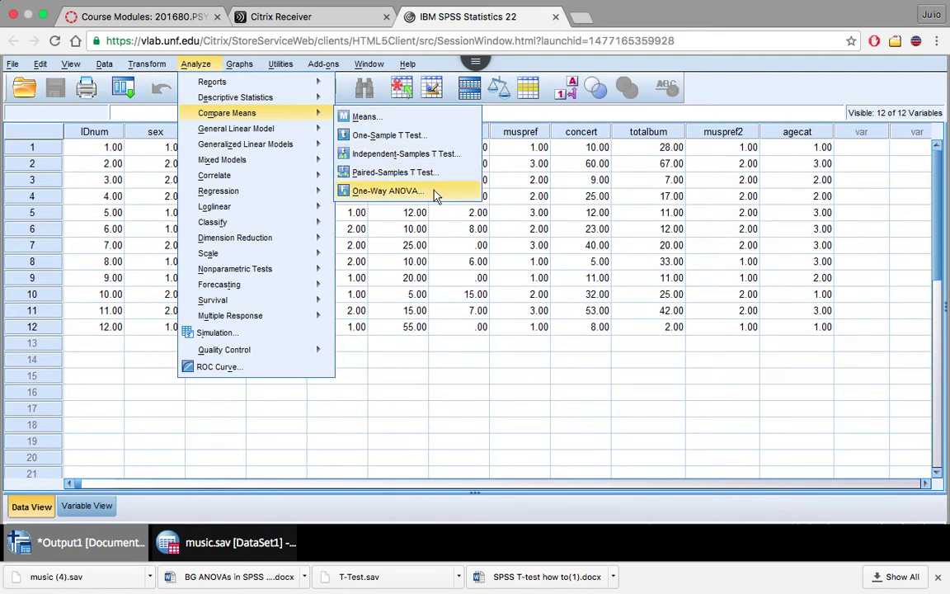
left_click(388, 191)
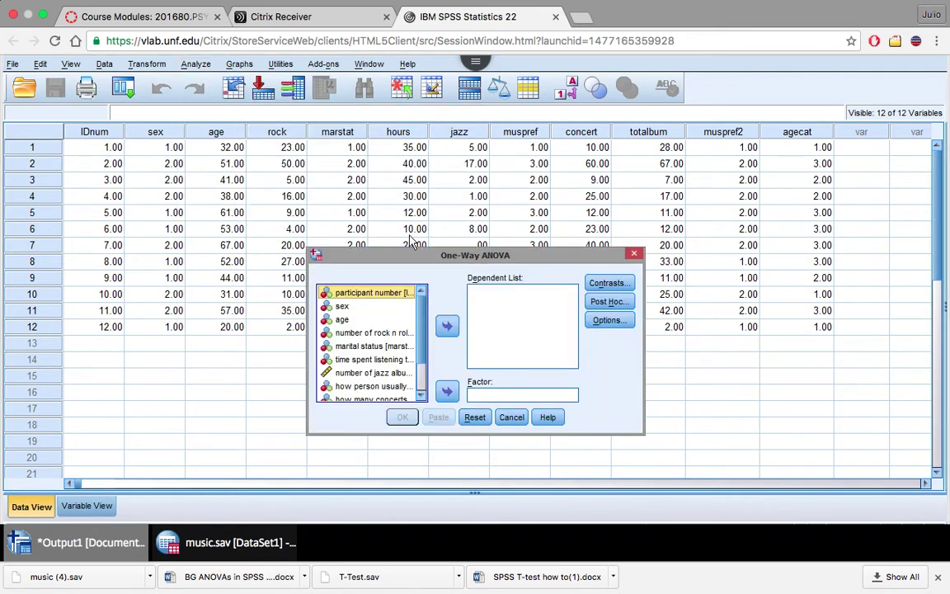
left_click_drag(385, 243, 423, 106)
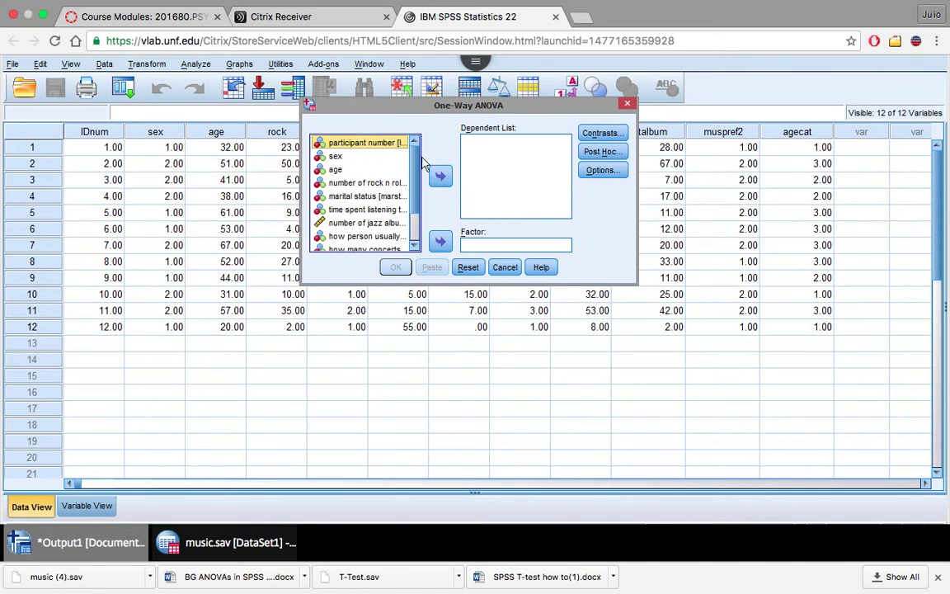
scroll(416, 233, "down", 3)
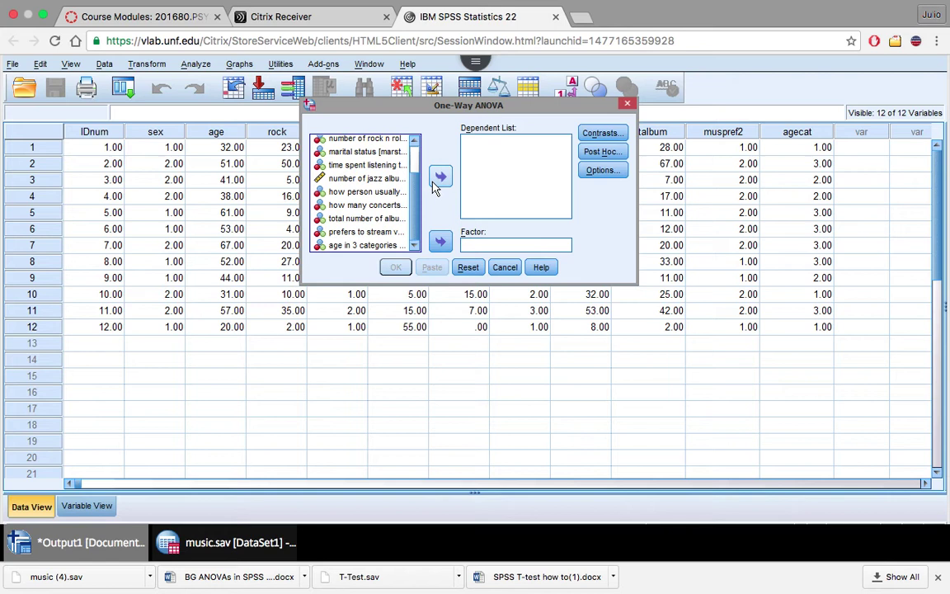
scroll(417, 189, "up", 3)
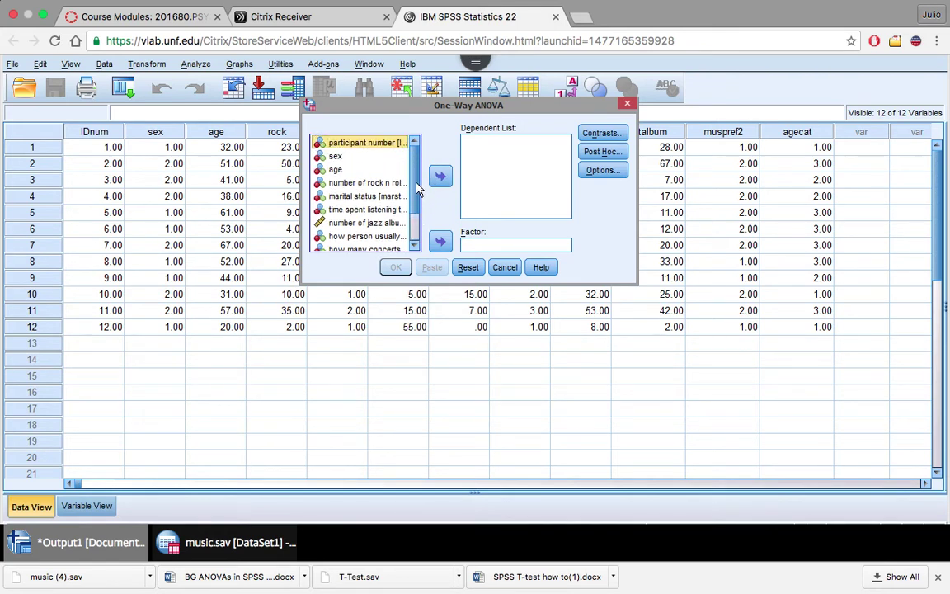
Set marital status as the factor and total number of albums as the dependent variable
left_click(354, 195)
left_click(441, 241)
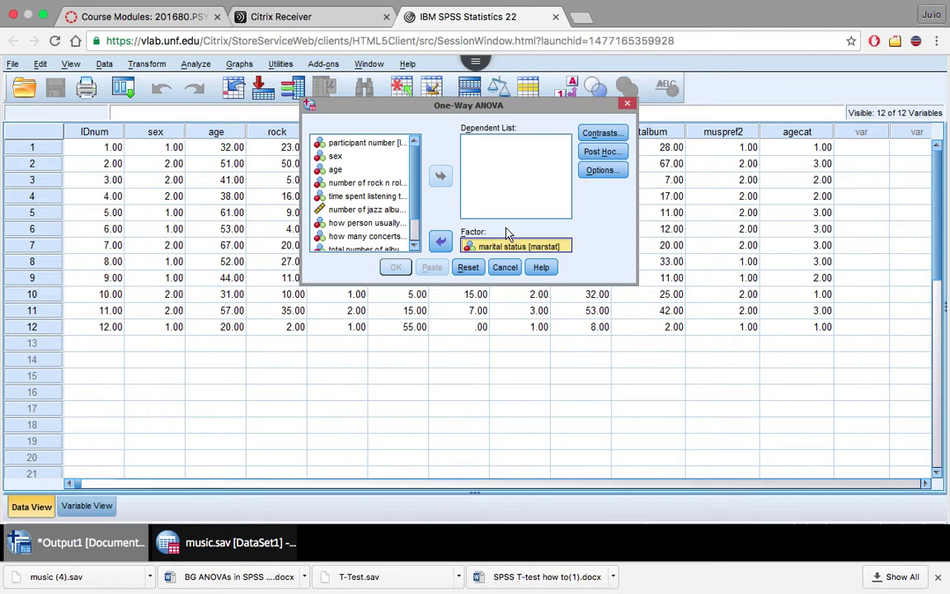
scroll(417, 227, "down", 2)
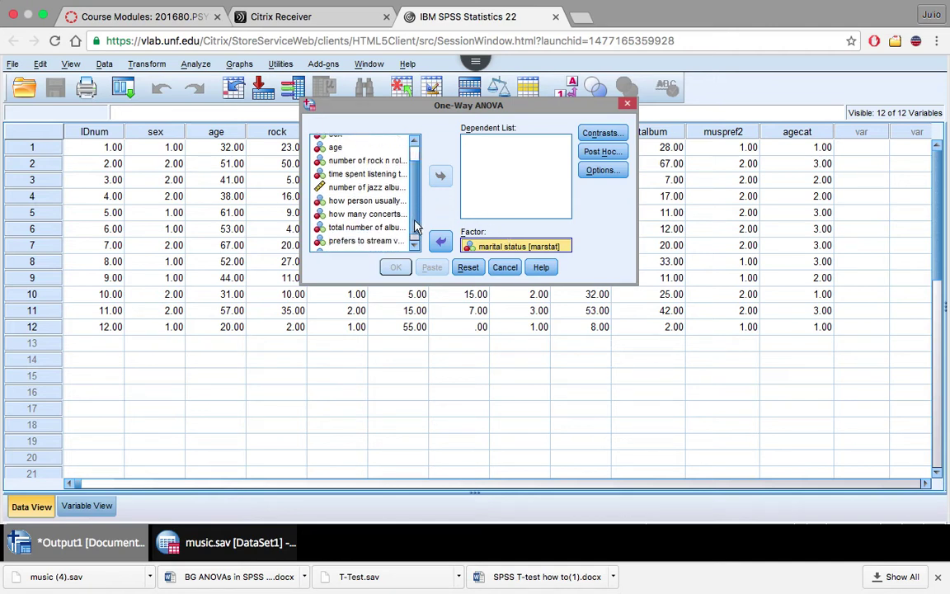
scroll(418, 227, "down", 1)
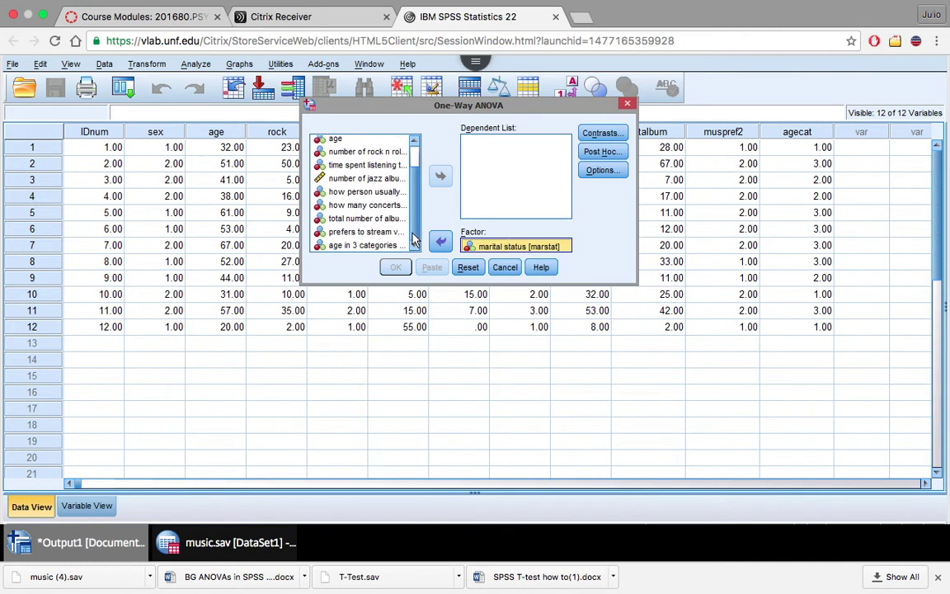
left_click(360, 220)
left_click(442, 176)
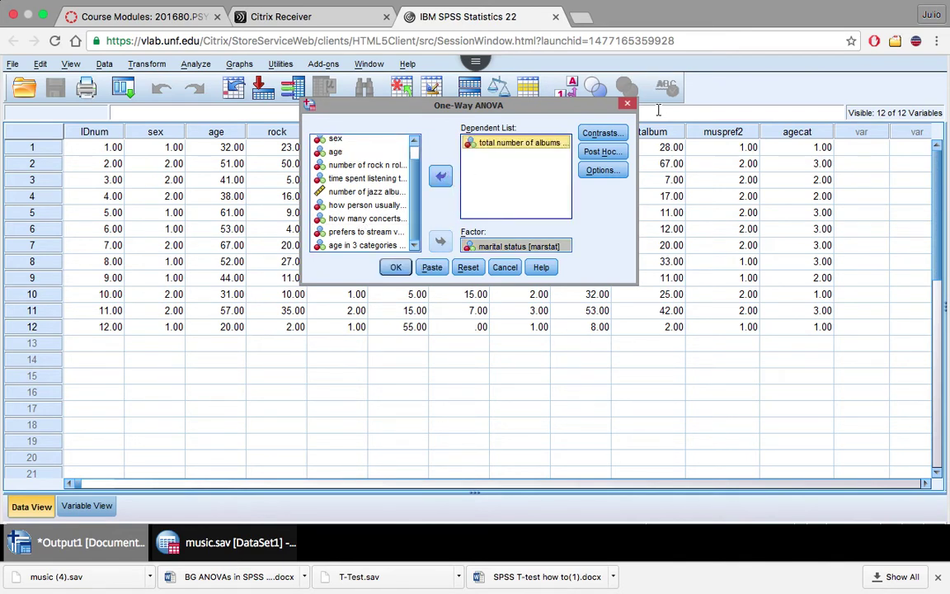
Turn on Descriptive statistics in Options and run the ANOVA
left_click(601, 171)
left_click(410, 272)
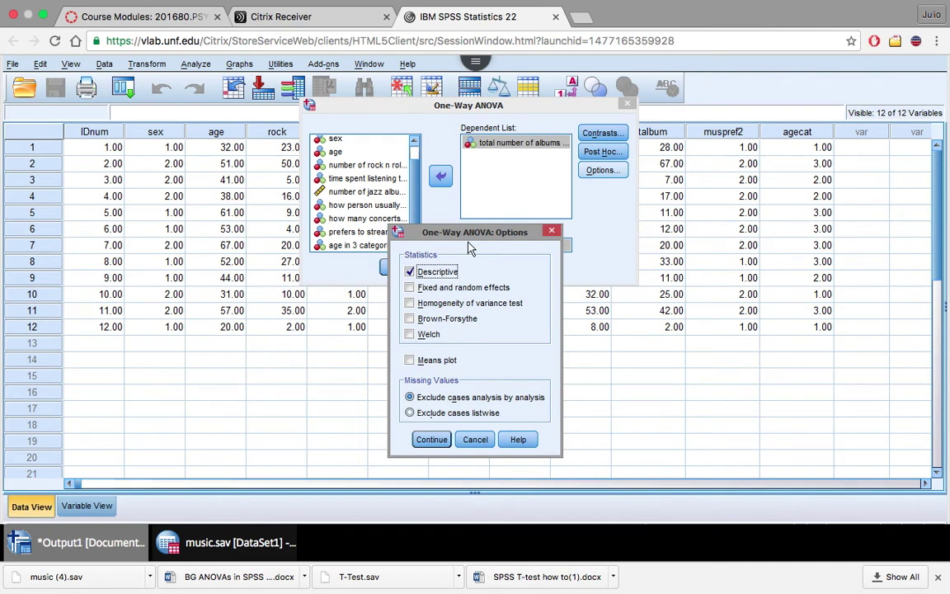
left_click_drag(488, 231, 740, 98)
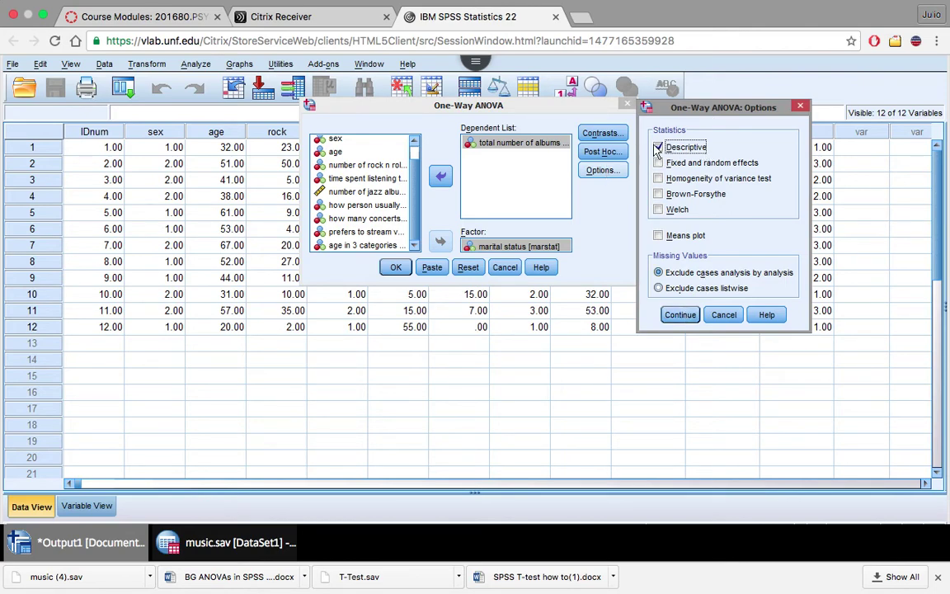
left_click(678, 315)
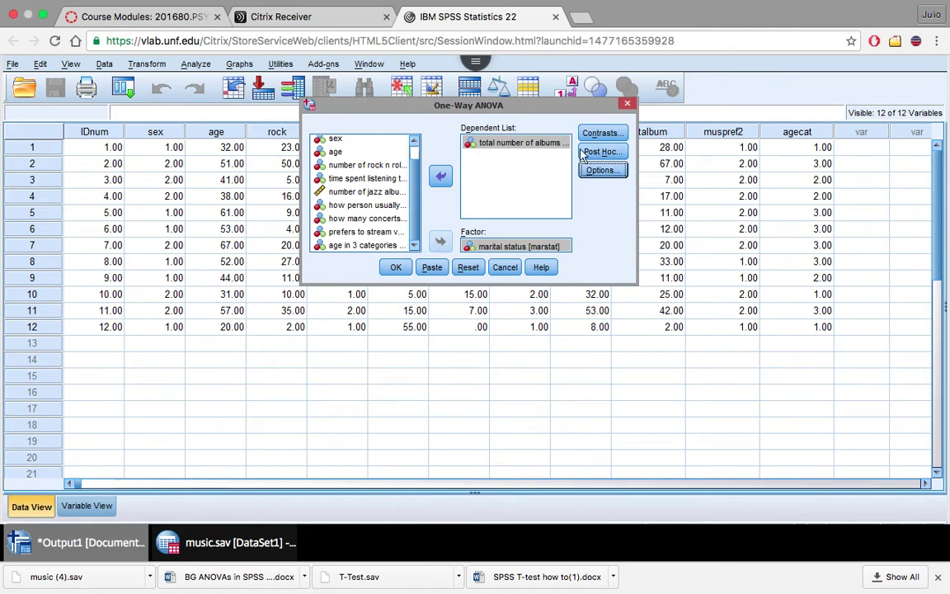
left_click(395, 268)
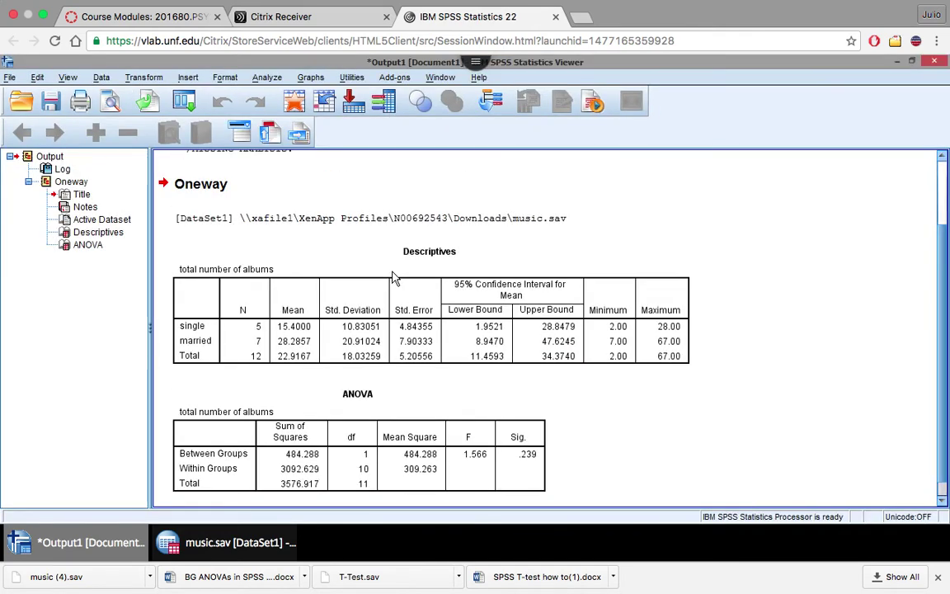
left_click(395, 278)
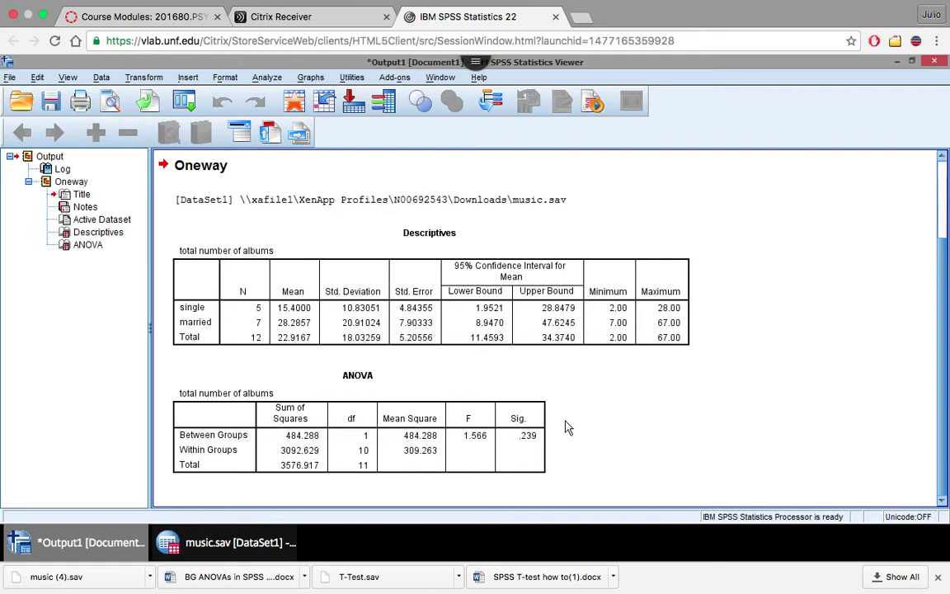
left_click(438, 221)
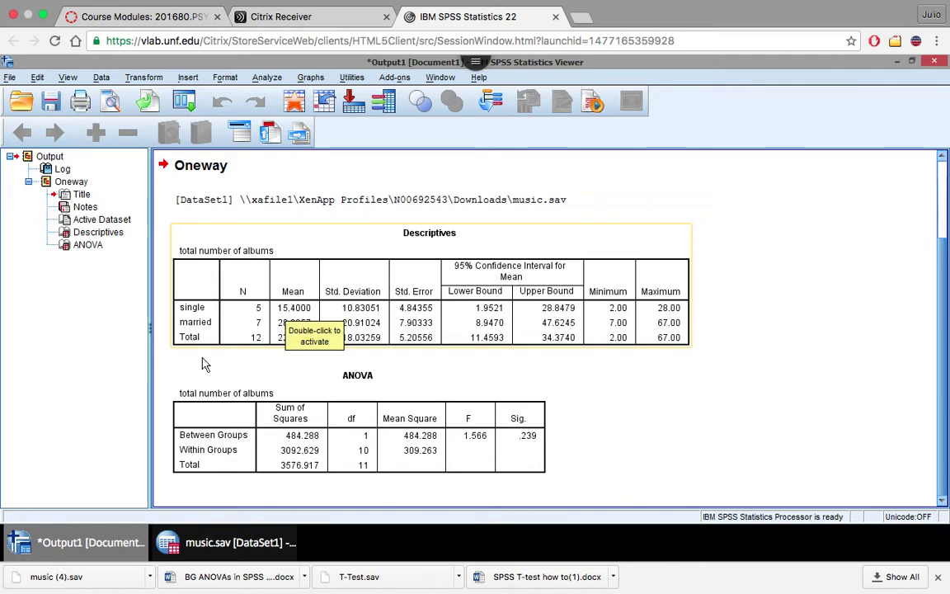
left_click(177, 372)
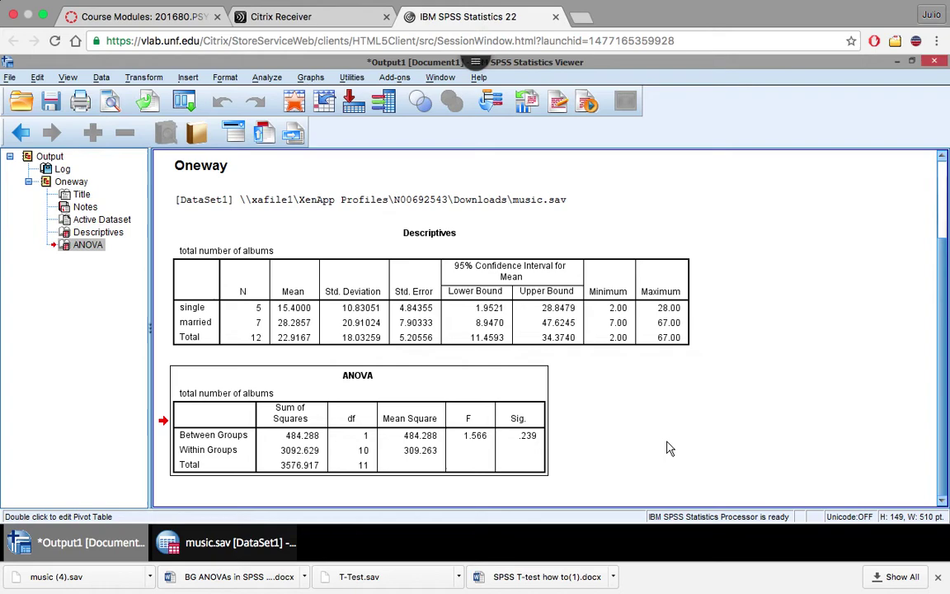
key("super+Tab")
scroll(365, 405, "down", 10)
scroll(366, 405, "up", 3)
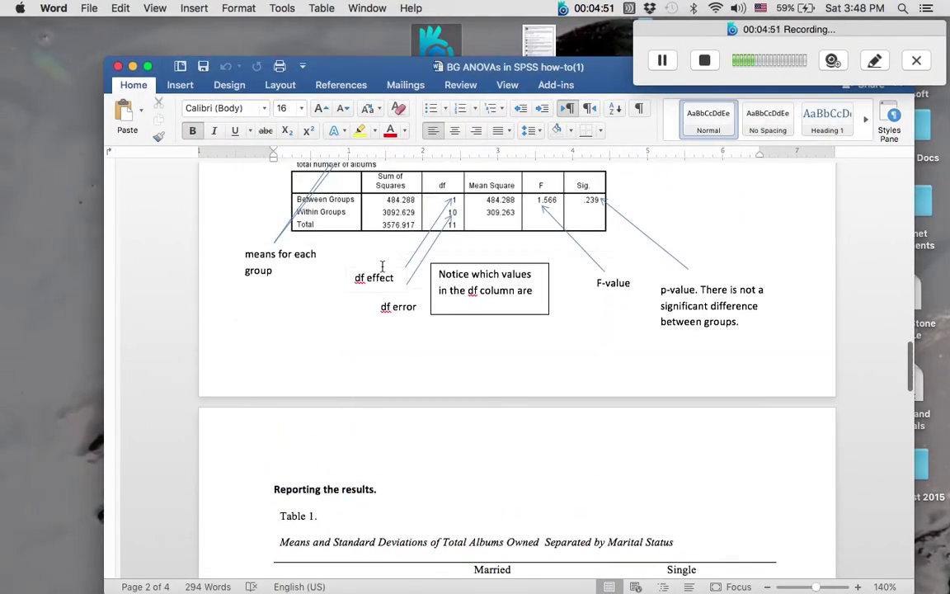
left_click(355, 278)
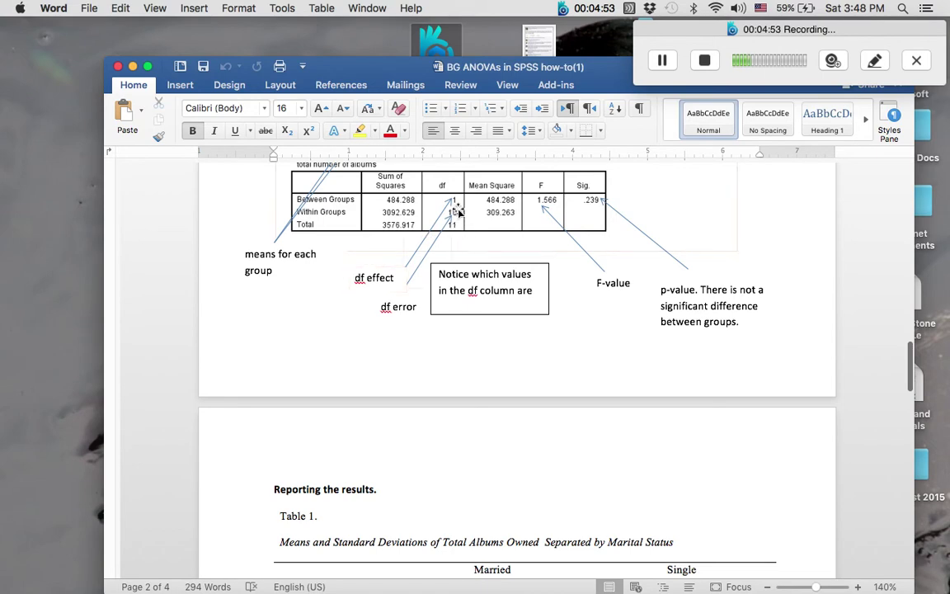
left_click(381, 427)
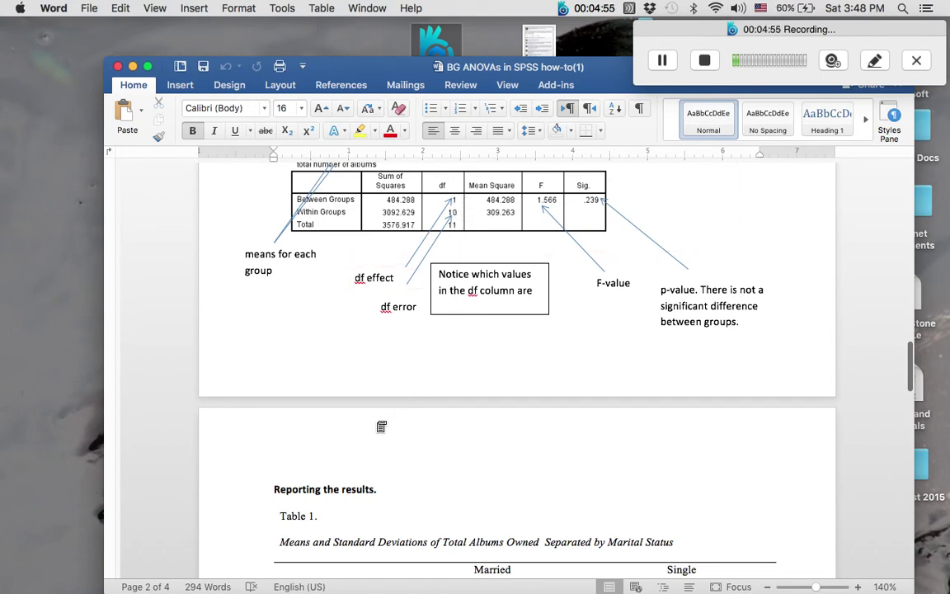
scroll(381, 426, "down", 5)
key("ctrl+Right")
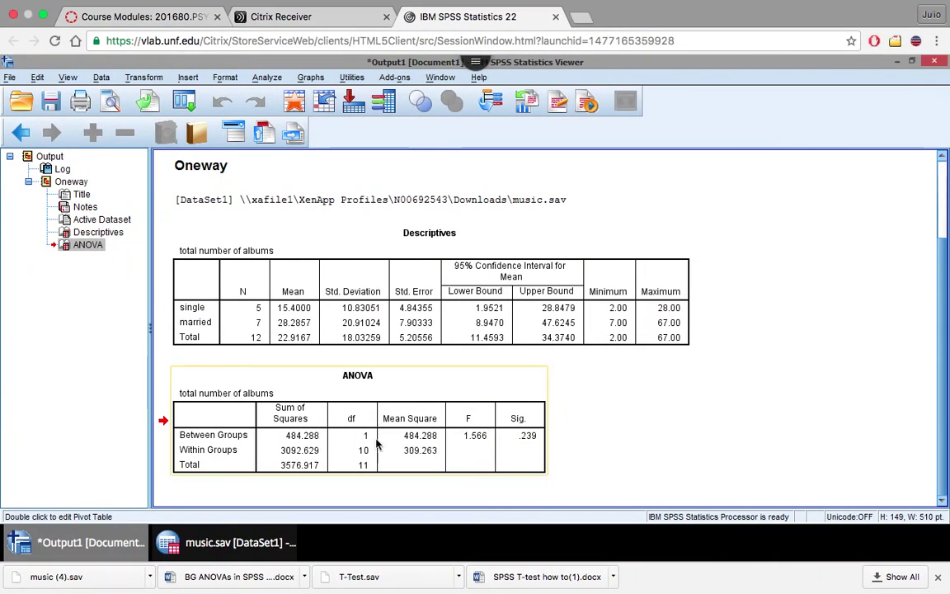
key("ctrl+Left")
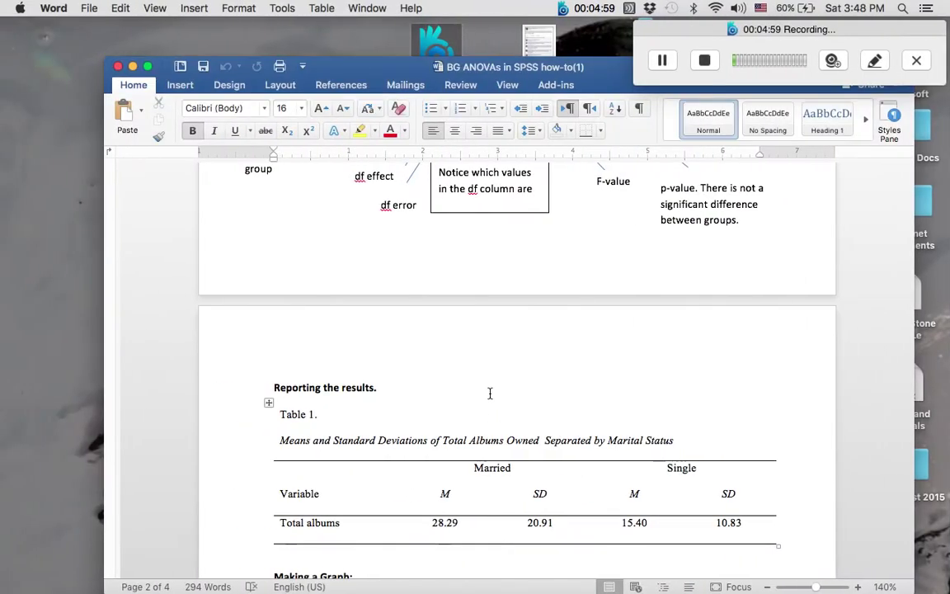
scroll(490, 393, "up", 5)
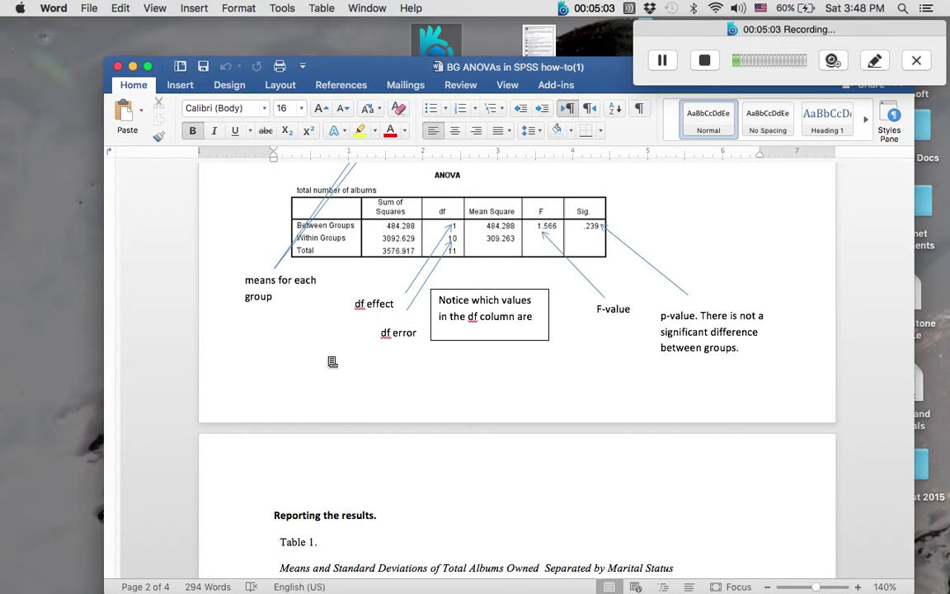
left_click(332, 363)
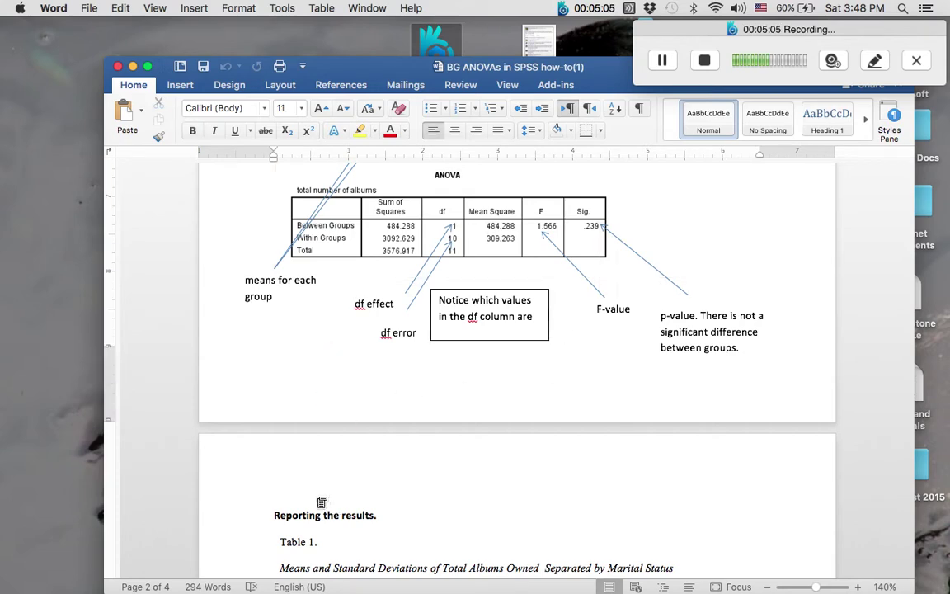
scroll(386, 297, "up", 5)
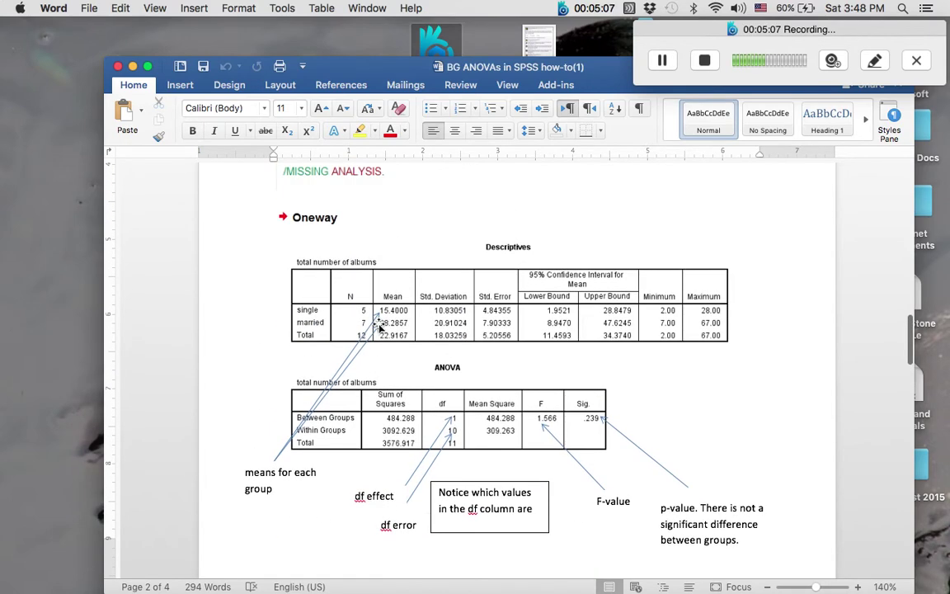
scroll(380, 327, "down", 3)
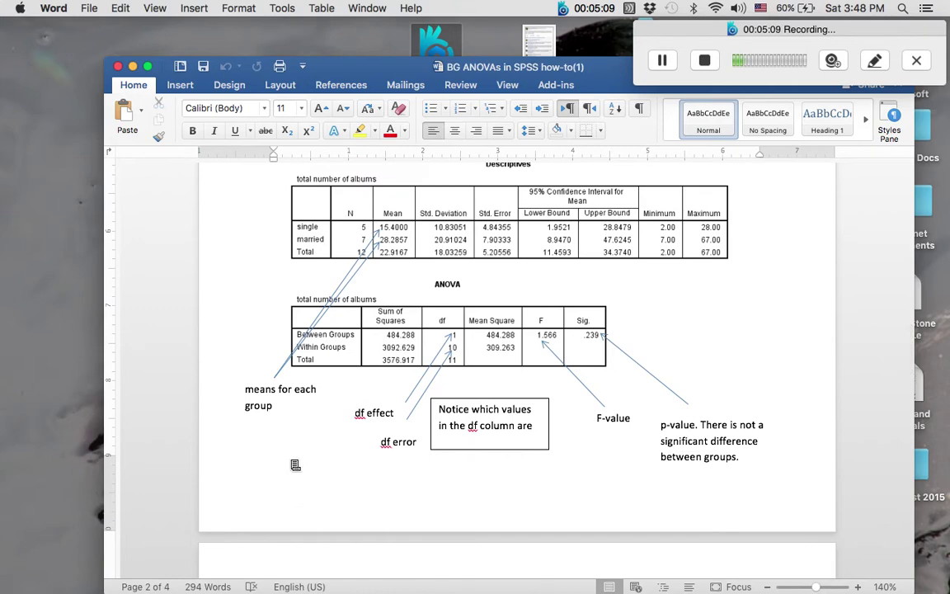
scroll(322, 431, "down", 5)
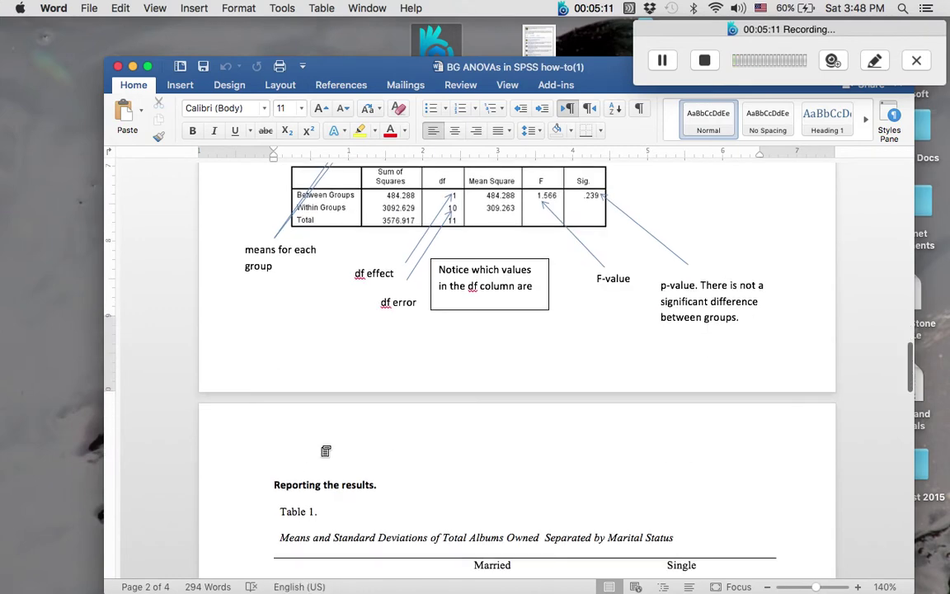
Add blank lines before 'Reporting the results' and enter an italic F
left_click(275, 485)
key("Return")
key("Return")
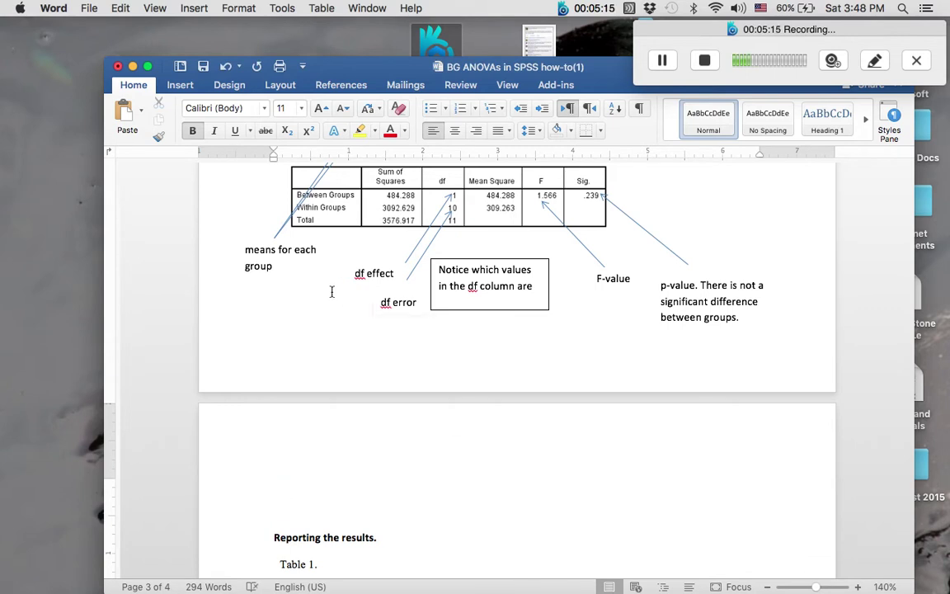
key("super+i")
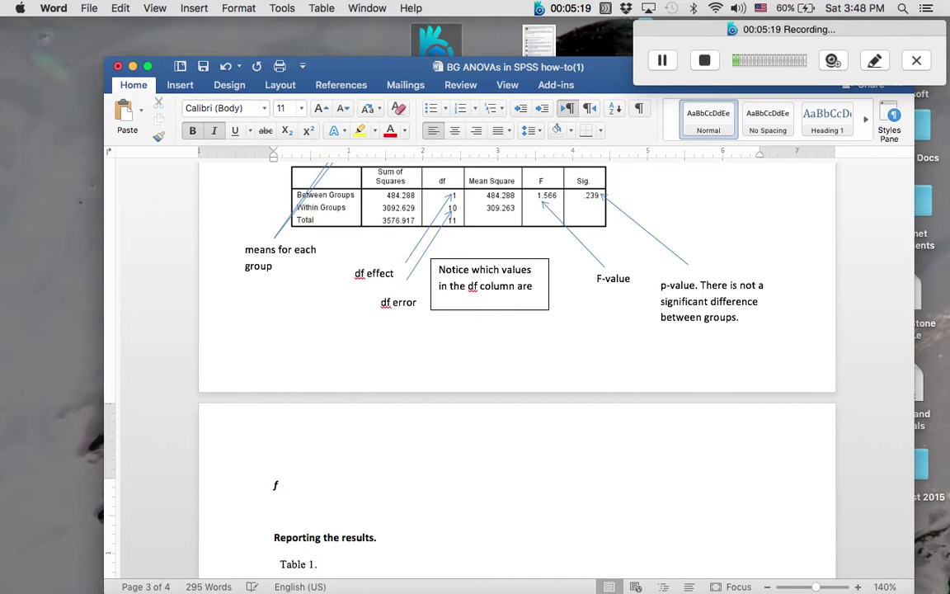
key("super+i")
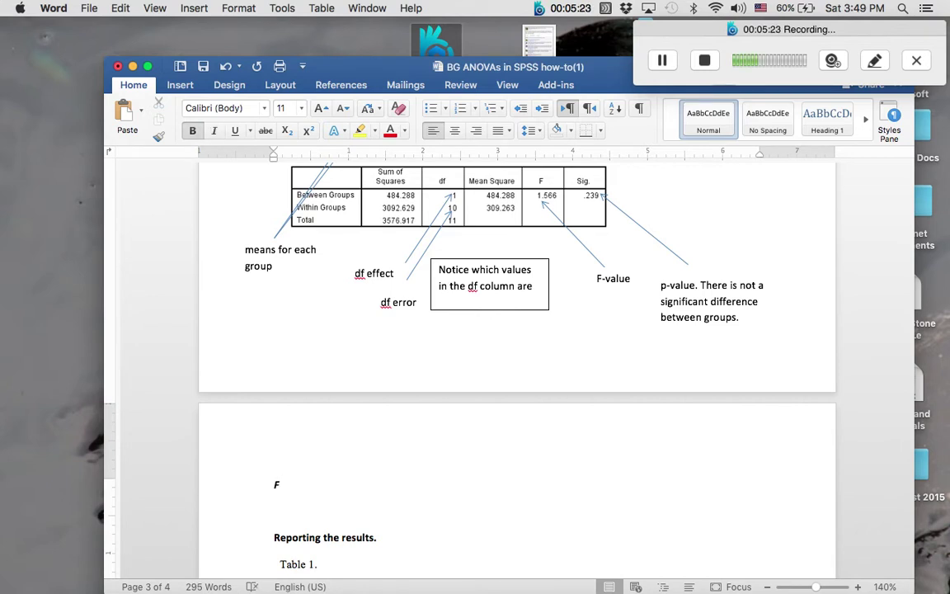
double_click(275, 487)
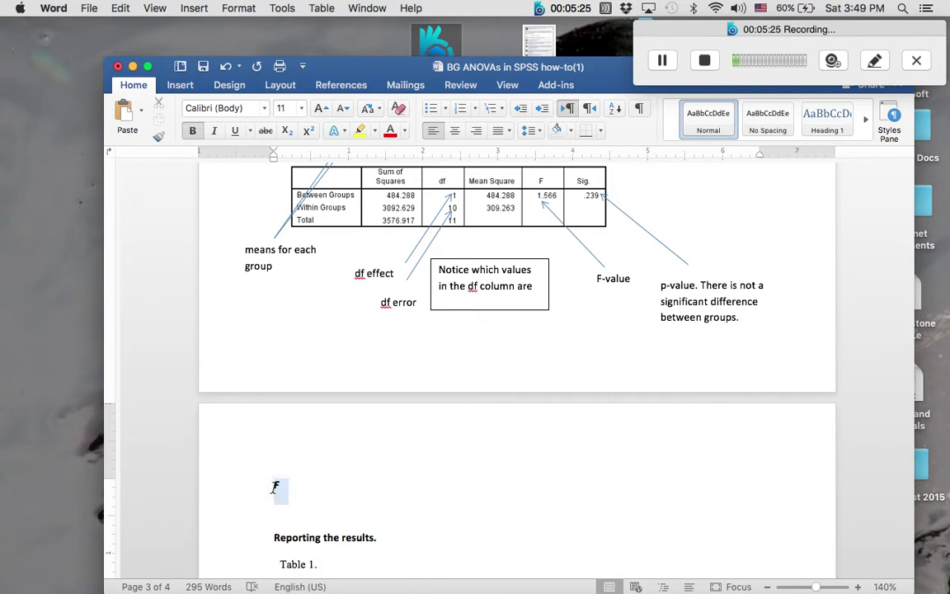
left_click(299, 499)
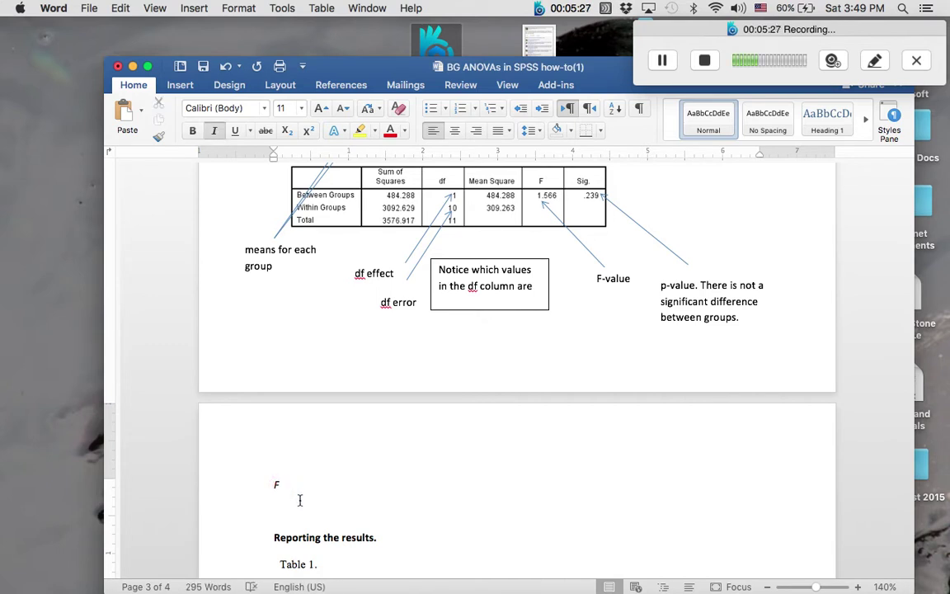
Complete the line as F(1, 10) = 1.57, p = .24 with an italic p
key("super+i")
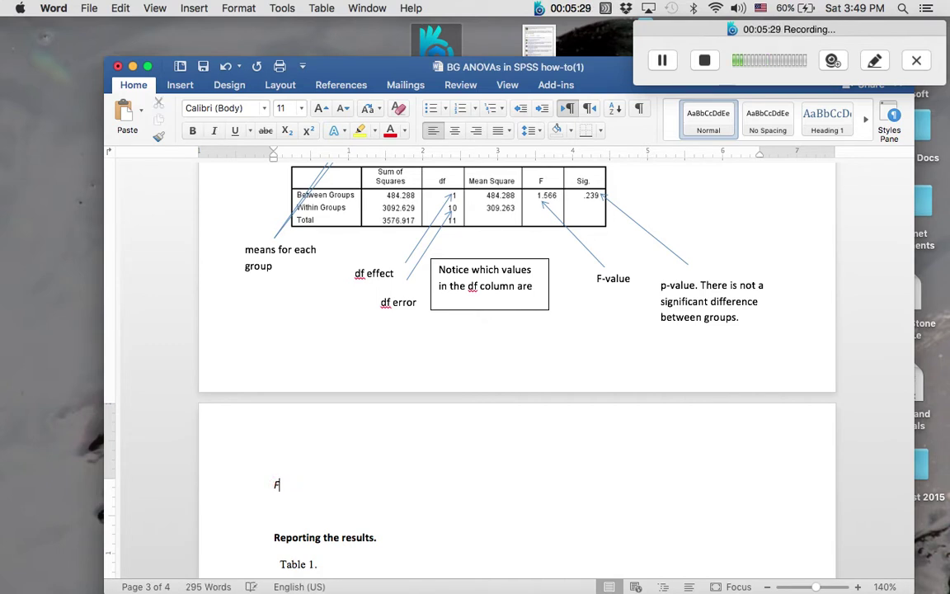
type("(1, 10")
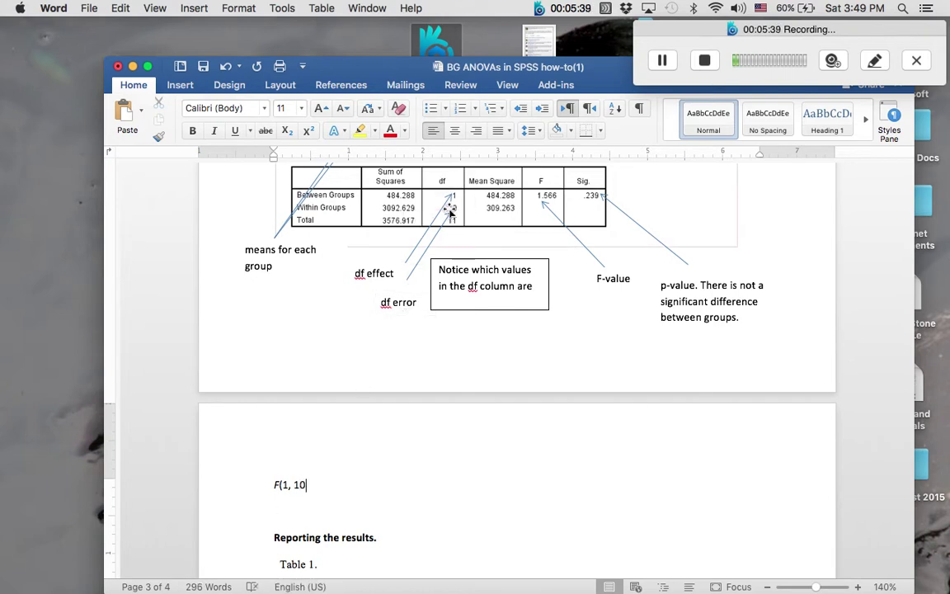
type(")")
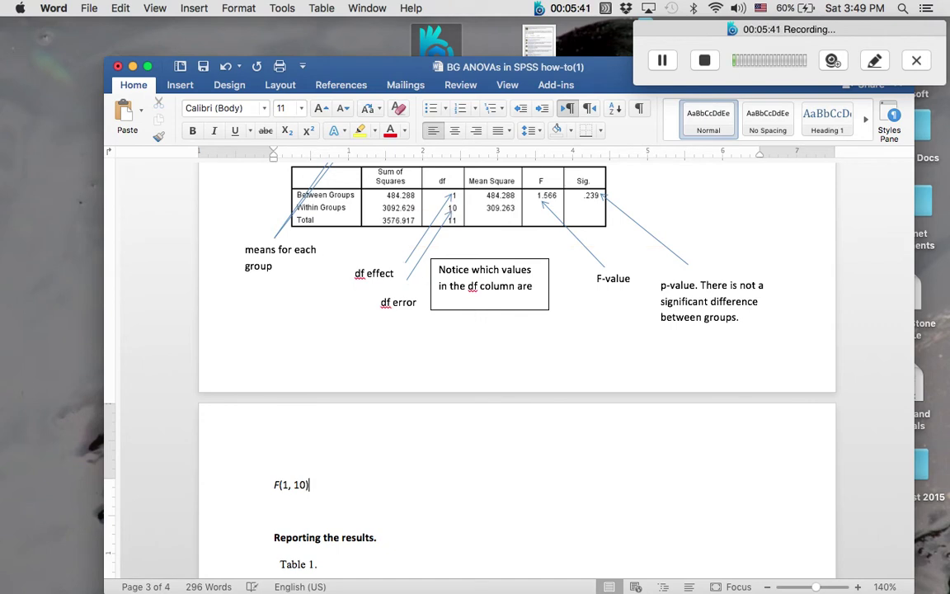
type(" =")
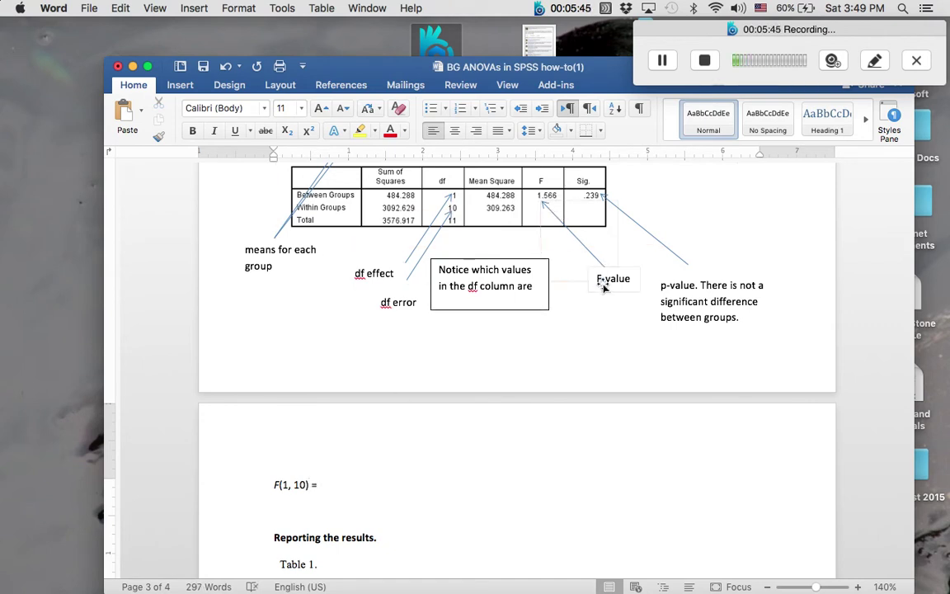
type(" 1.57")
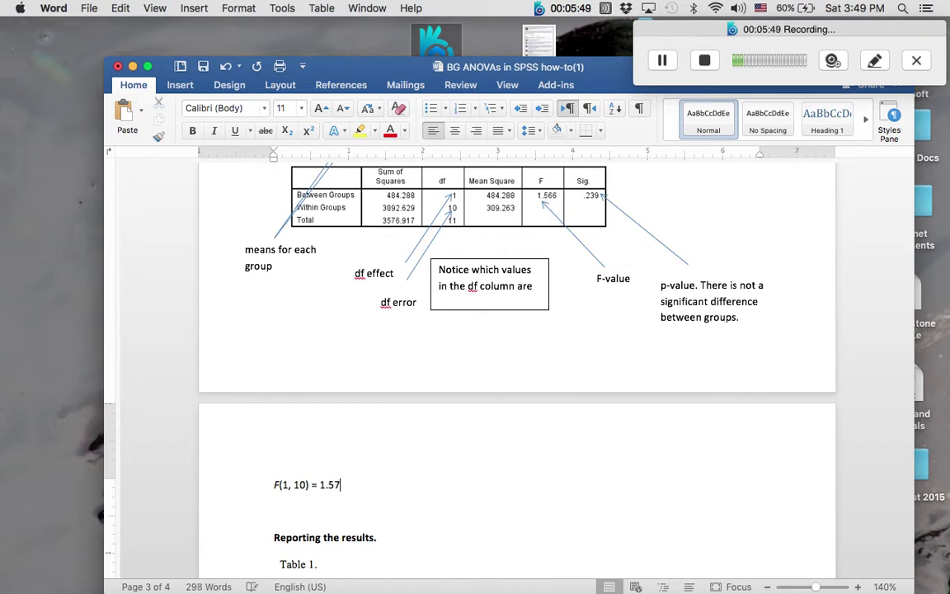
type(",")
key("super+i")
type("p")
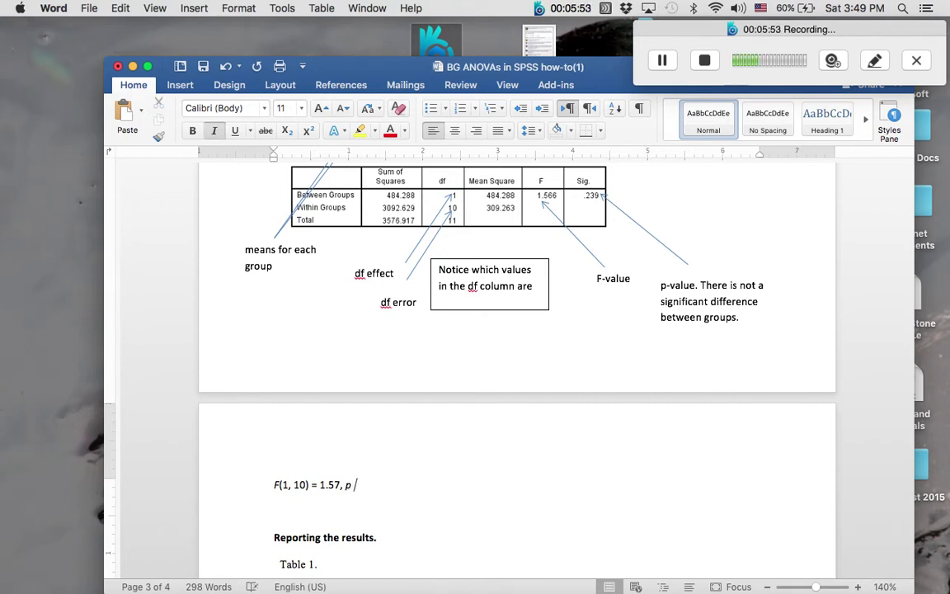
key("super+i")
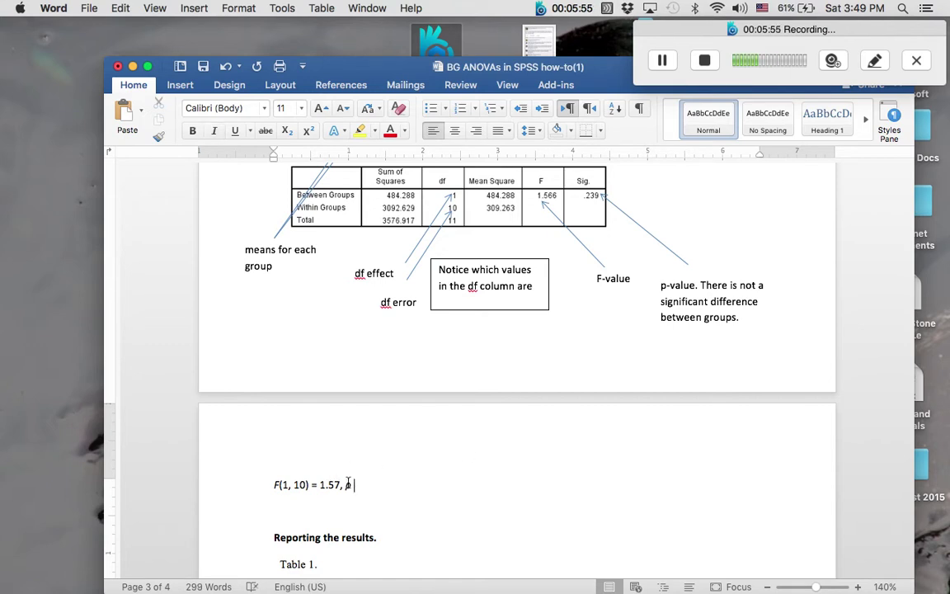
type("= .24")
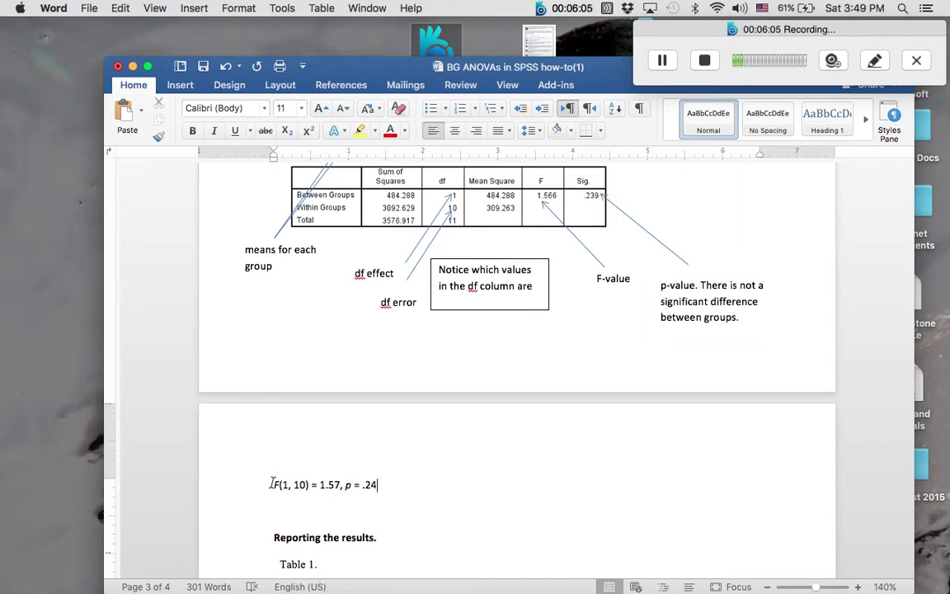
Add several empty paragraphs between the F(1, 10) results line and 'Reporting the results'
left_click_drag(272, 484, 378, 485)
left_click(375, 484)
scroll(385, 510, "down", 5)
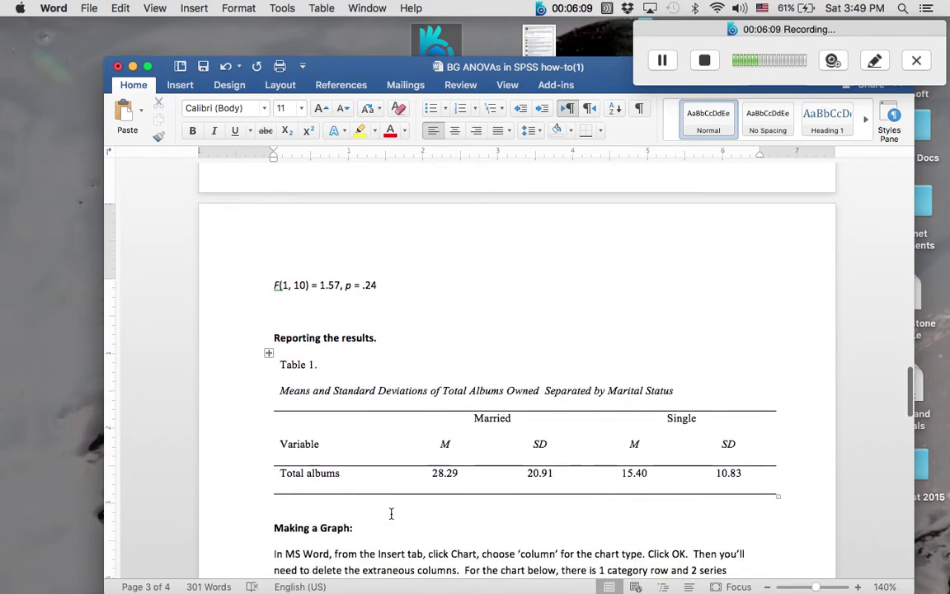
scroll(391, 513, "down", 3)
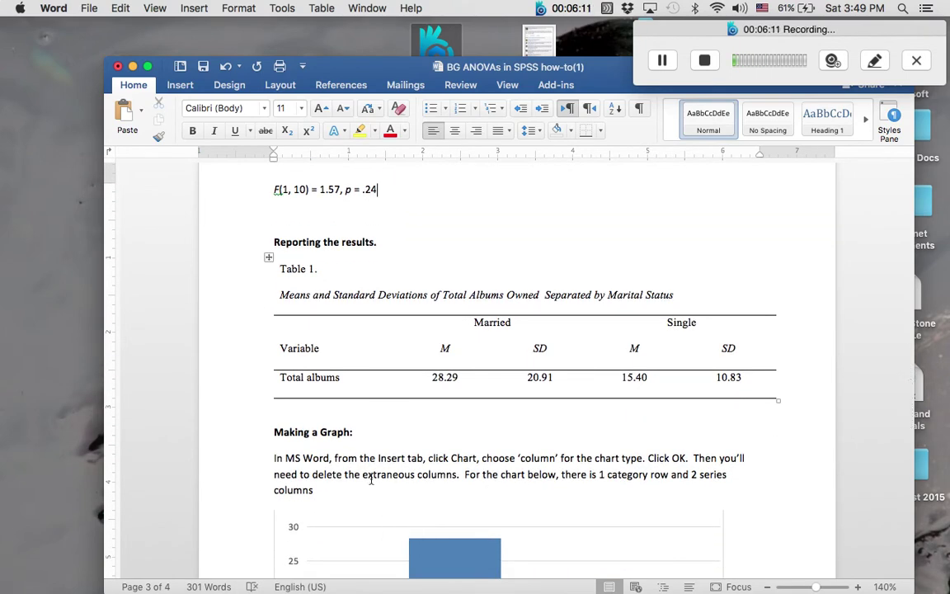
scroll(318, 261, "up", 1)
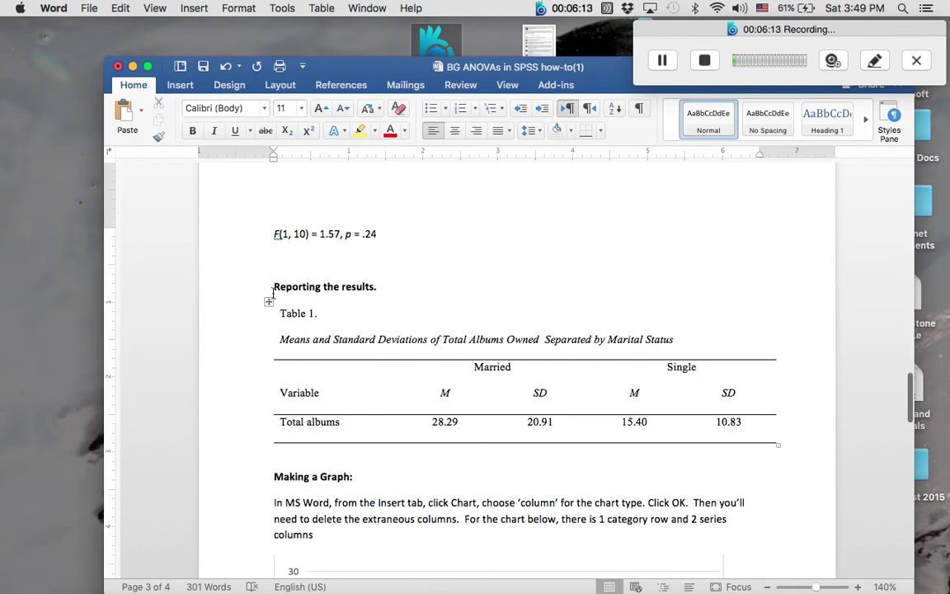
scroll(253, 317, "down", 1)
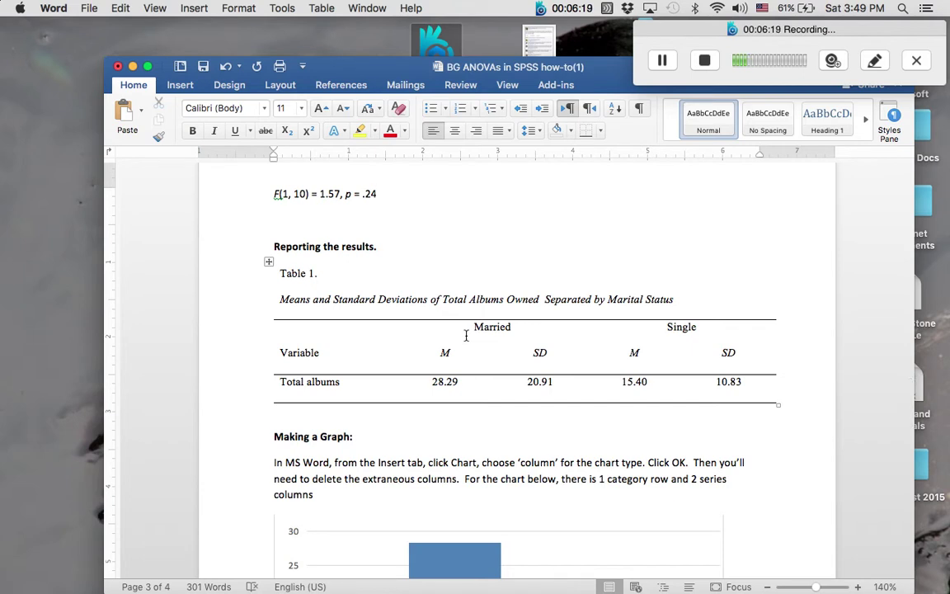
left_click(281, 219)
key("Return")
key("Return")
key("Return")
key("Return")
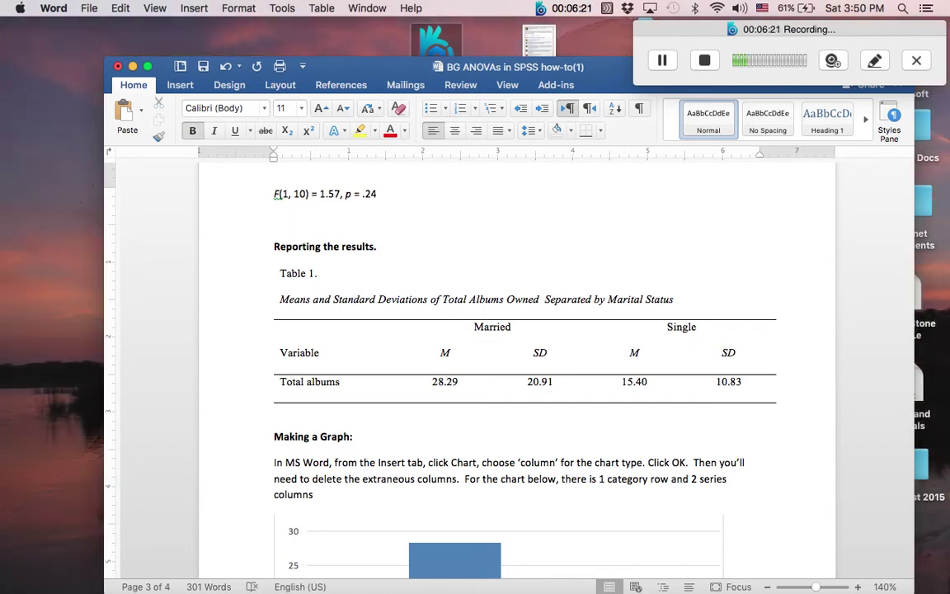
key("Return")
key("Return")
left_click(284, 248)
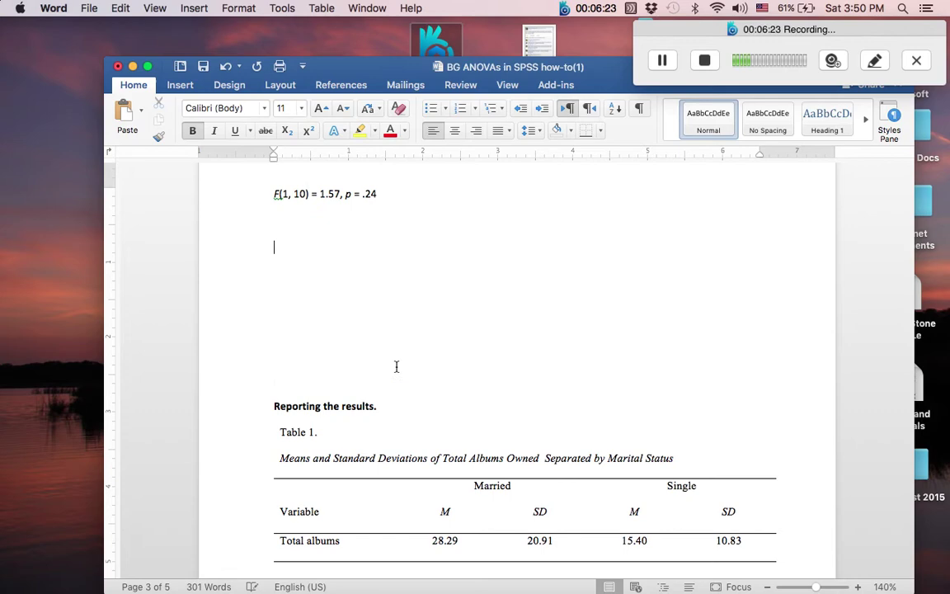
scroll(286, 465, "down", 2)
scroll(290, 465, "up", 5)
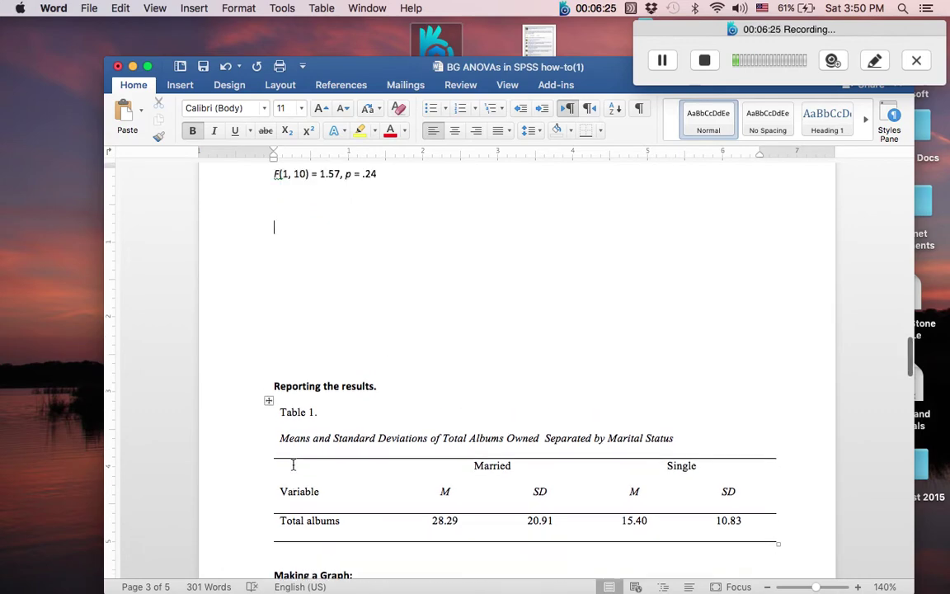
scroll(293, 464, "down", 3)
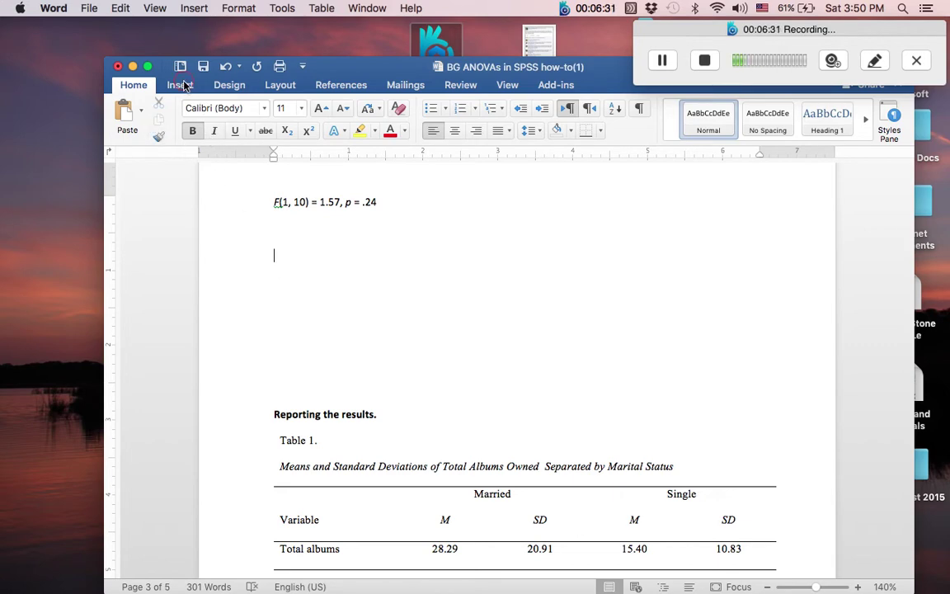
Insert a 5-column by 4-row table below the F(1, 10) = 1.57, p = .24 line
left_click(181, 86)
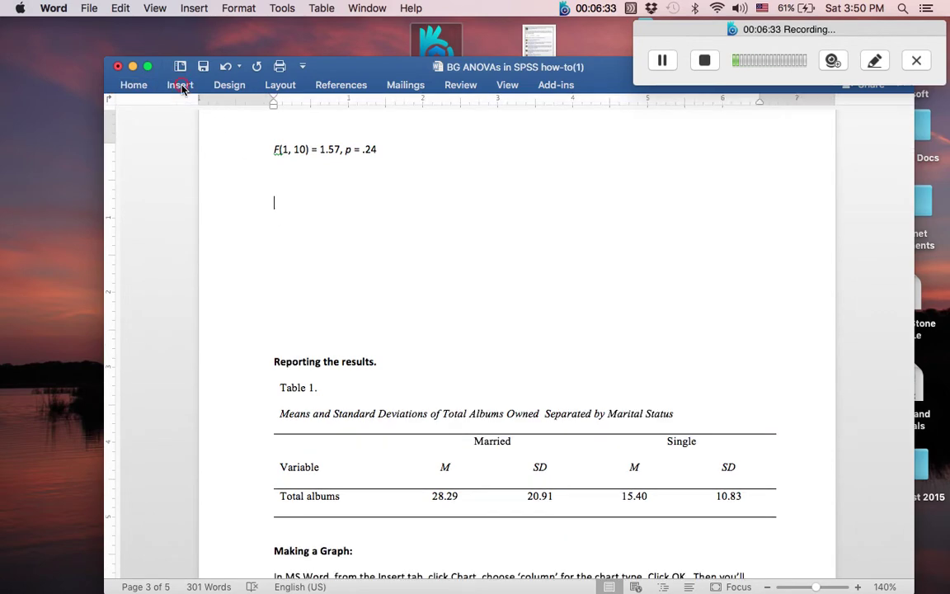
left_click(186, 117)
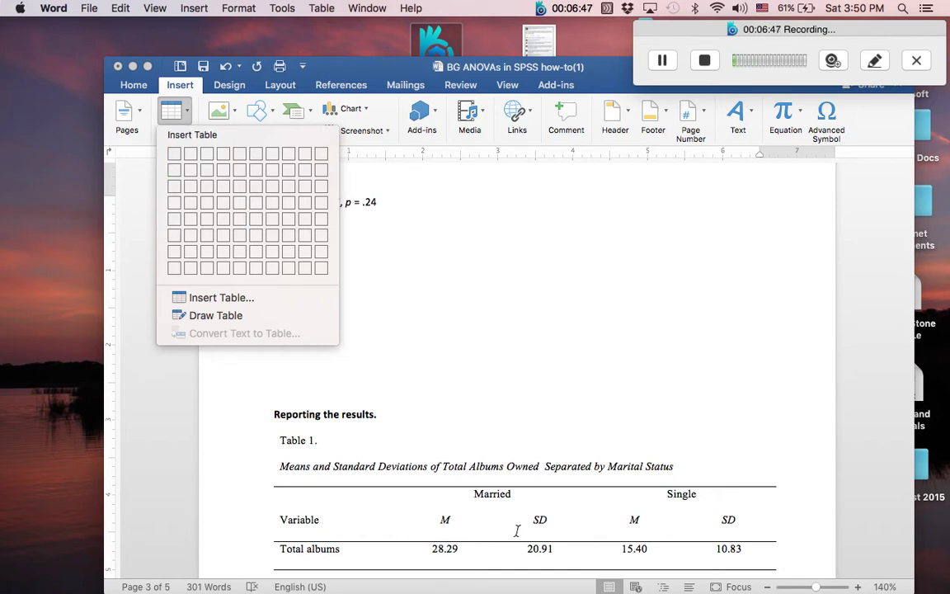
left_click(242, 205)
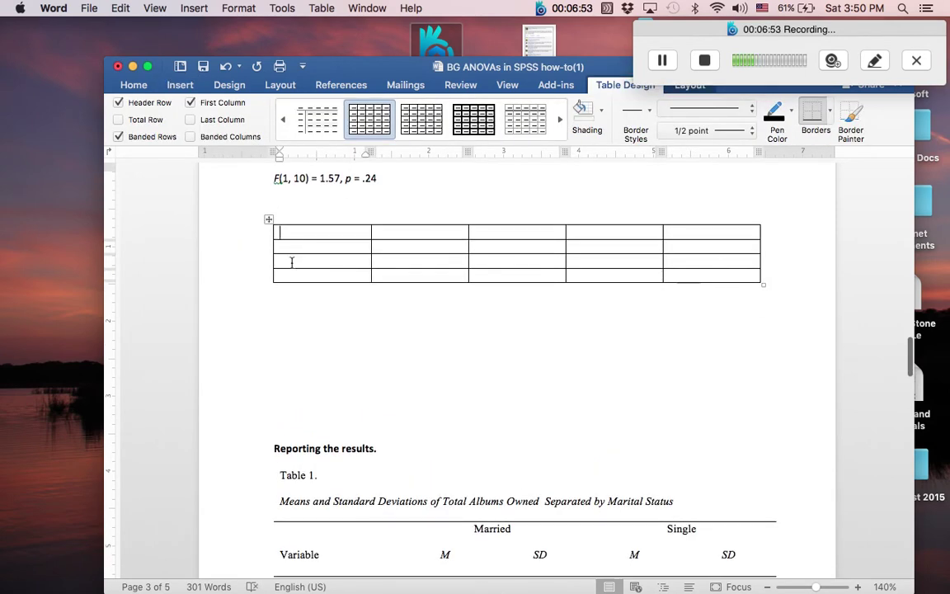
scroll(327, 295, "down", 2)
Label the first-column cells 'Variable' and 'Total Albums'
left_click(308, 233)
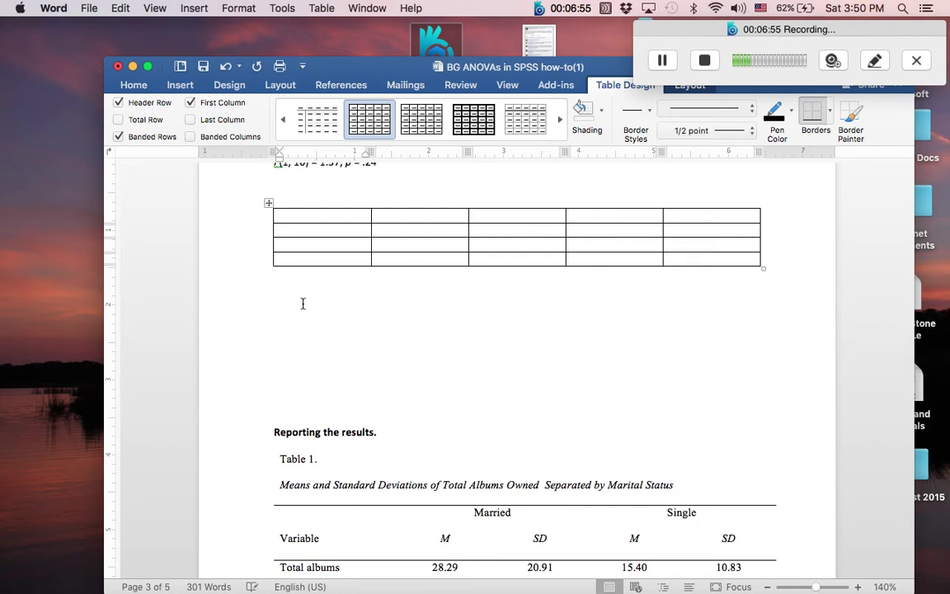
type("Variabe")
key("BackSpace")
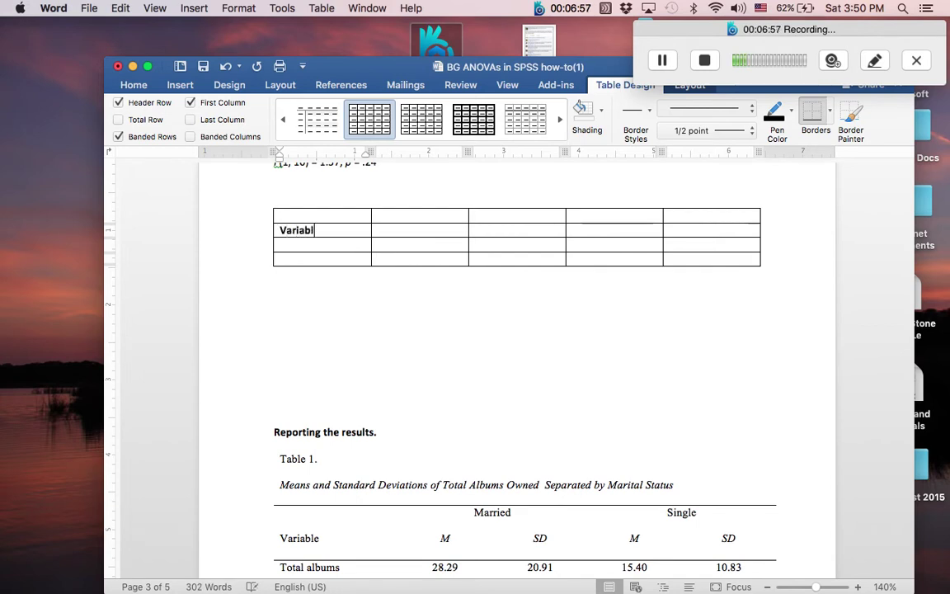
type("le")
left_click(329, 229)
left_click_drag(328, 229, 713, 258)
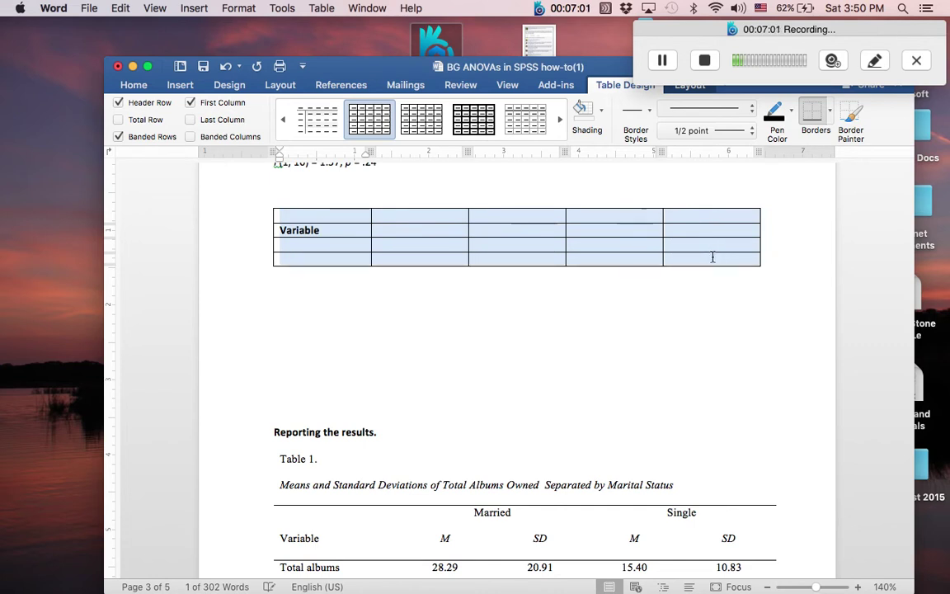
left_click(295, 245)
type("Total Albums")
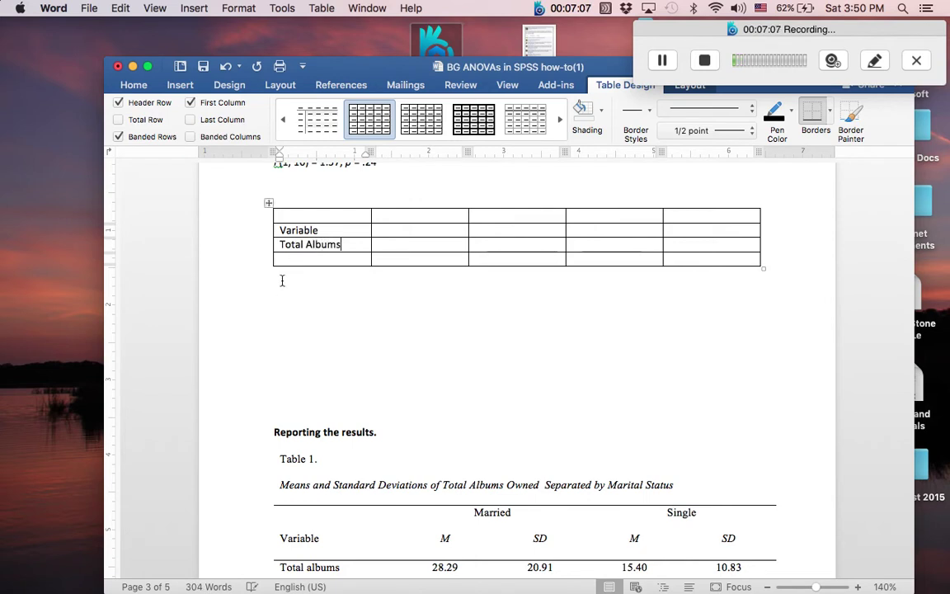
scroll(356, 255, "up", 2)
scroll(356, 255, "down", 2)
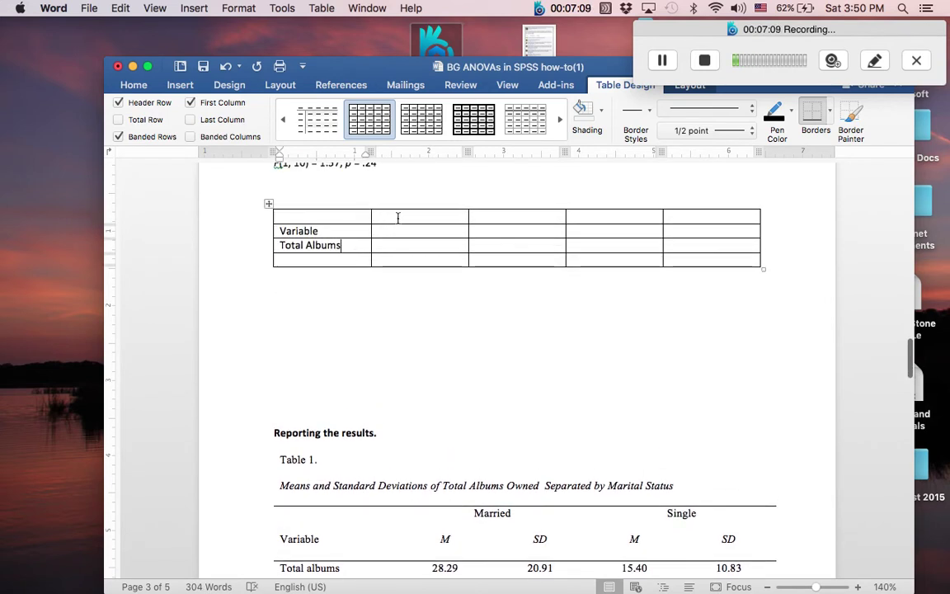
Enter M, SD, M, SD headings across the Variable row
left_click(394, 216)
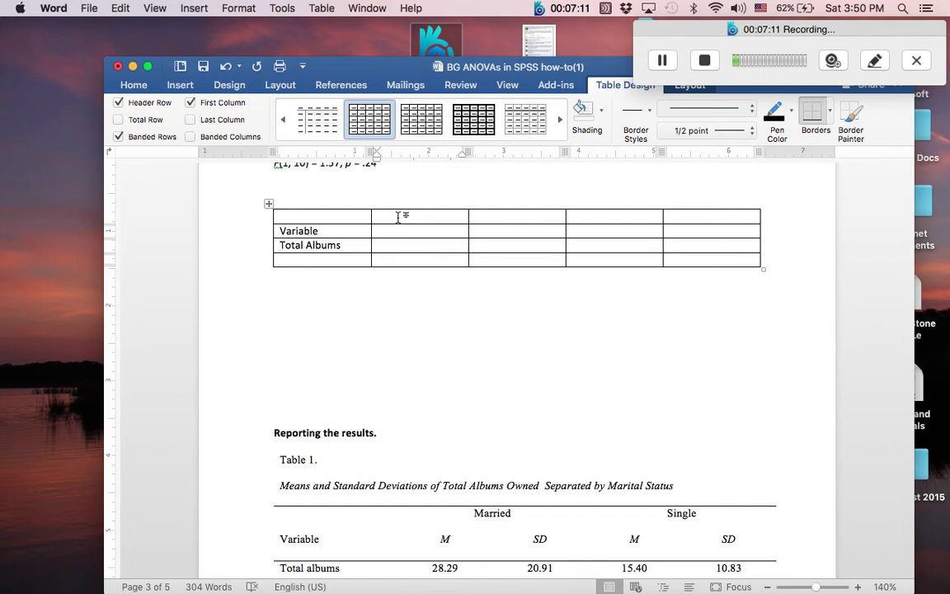
left_click(413, 232)
type("M")
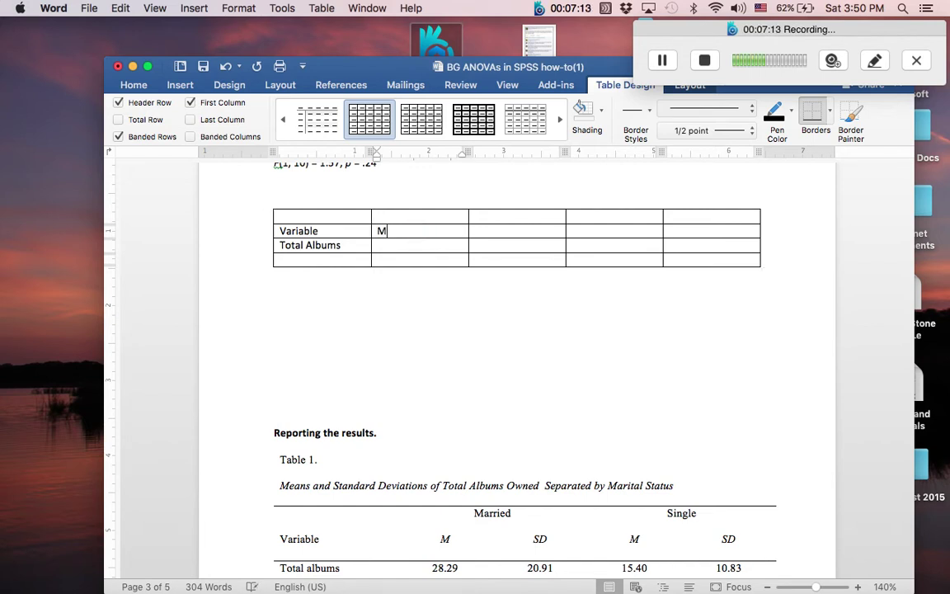
left_click(509, 232)
type("SD")
left_click(606, 230)
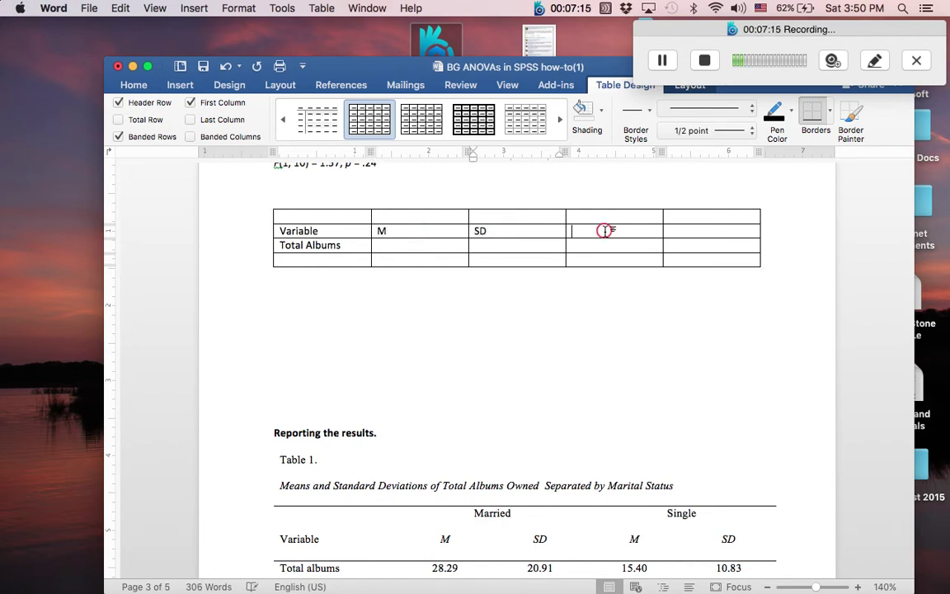
type("M")
key("Tab")
type("SD")
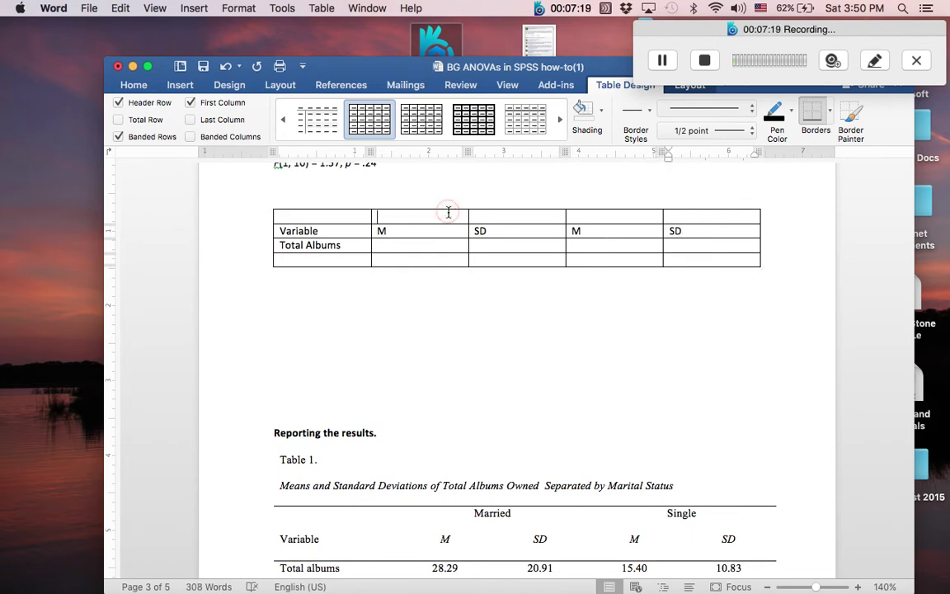
left_click_drag(448, 213, 598, 214)
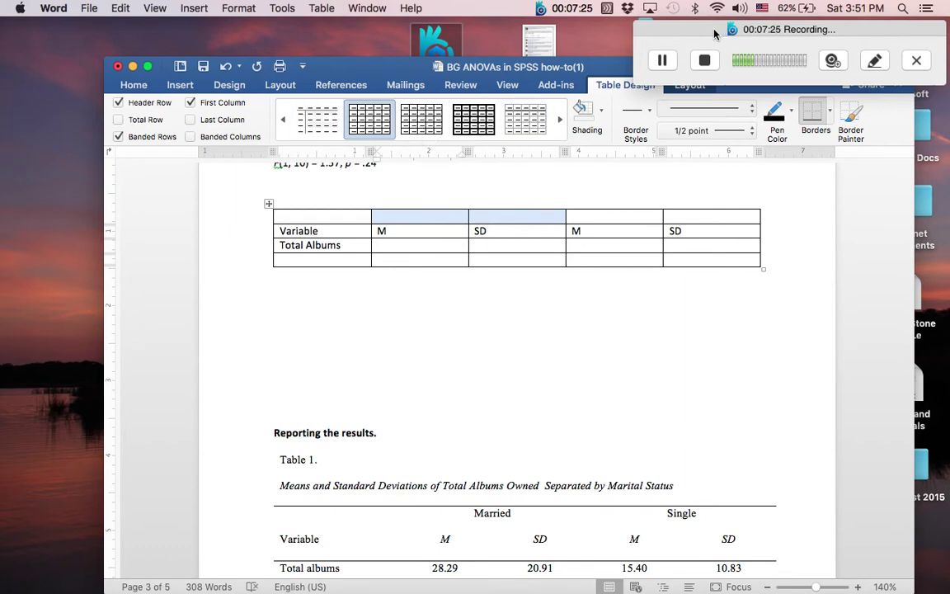
Merge top-row cells 2–3 and cells 4–5 with Layout > Merge Cells
left_click(673, 54)
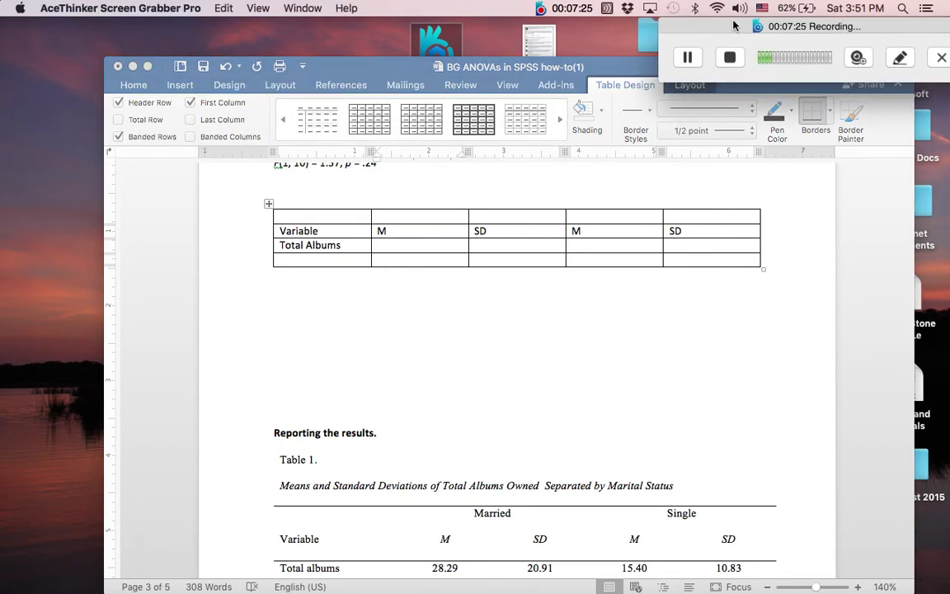
left_click(690, 86)
double_click(683, 85)
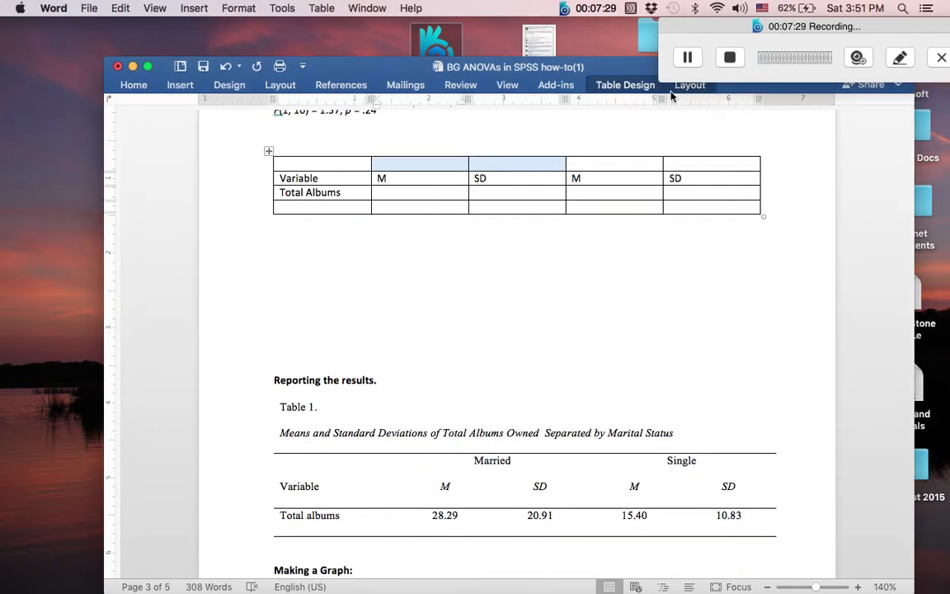
left_click(677, 87)
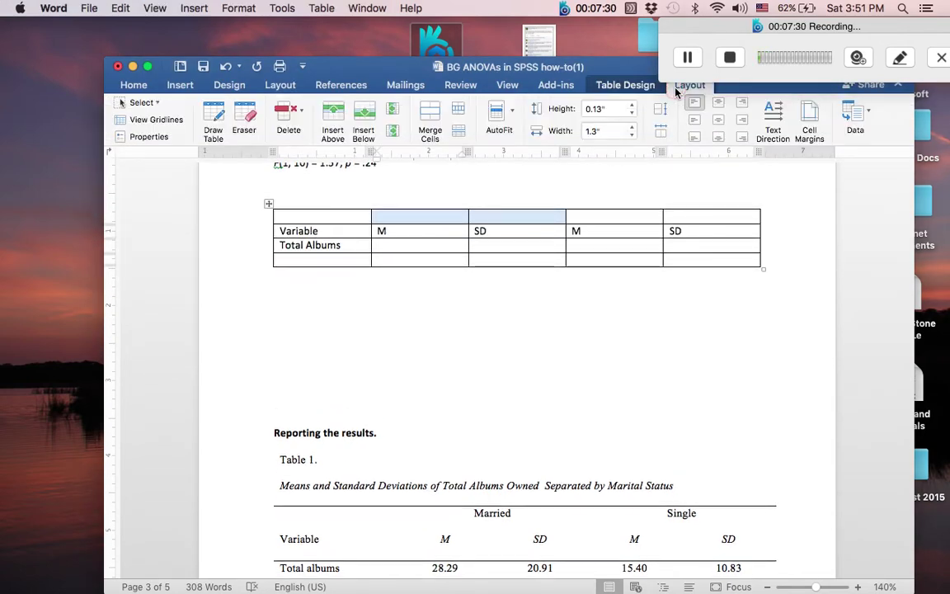
left_click(430, 116)
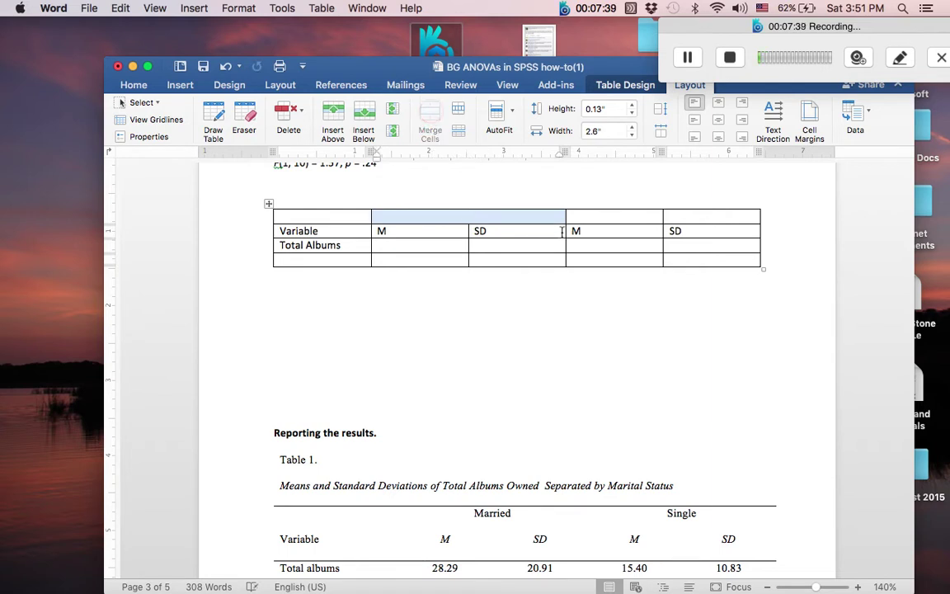
left_click(595, 218)
left_click_drag(658, 217, 701, 217)
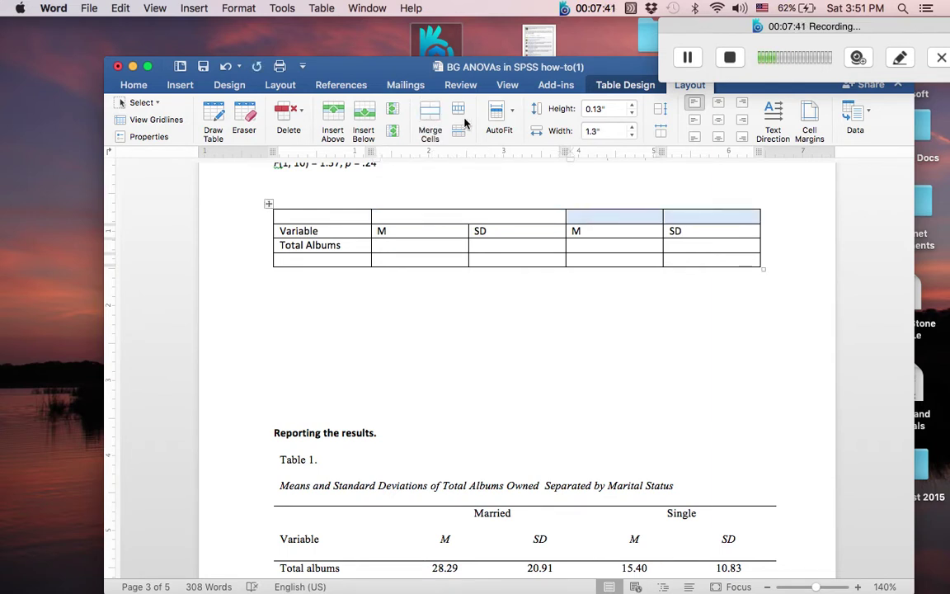
left_click(431, 121)
left_click(446, 213)
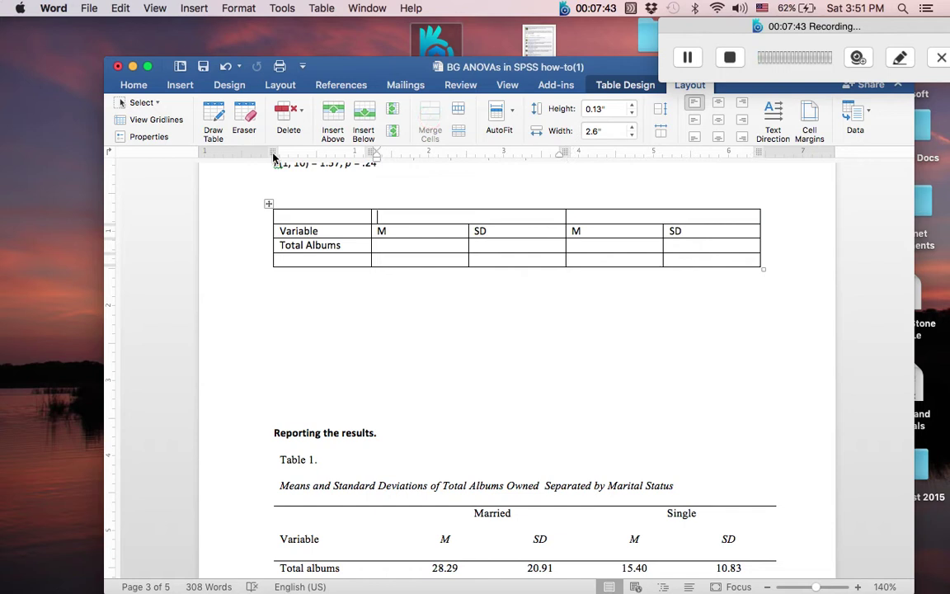
Type 'Married' and 'Single' in the merged cells and center the heading rows
left_click(134, 84)
type("Married")
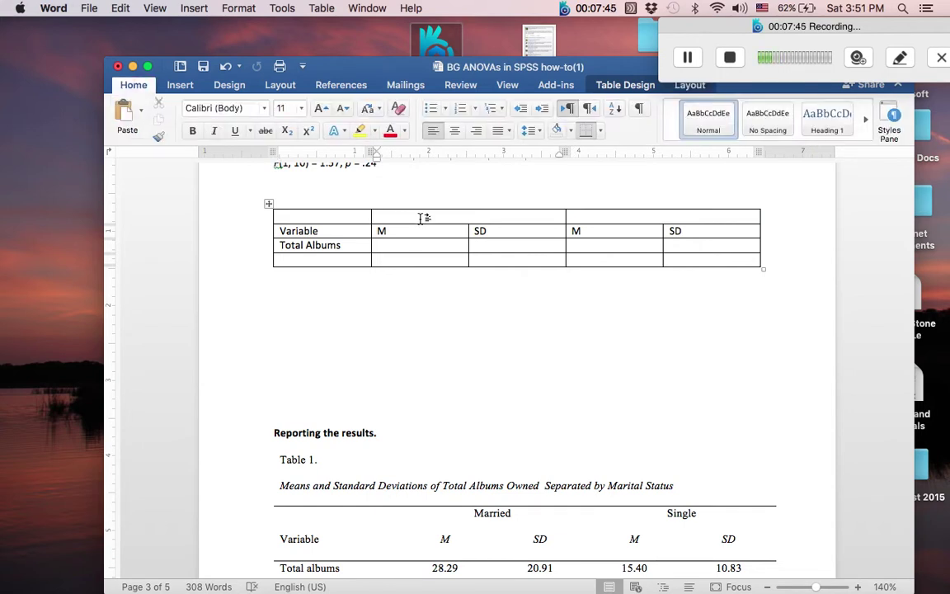
left_click(625, 217)
type("Single")
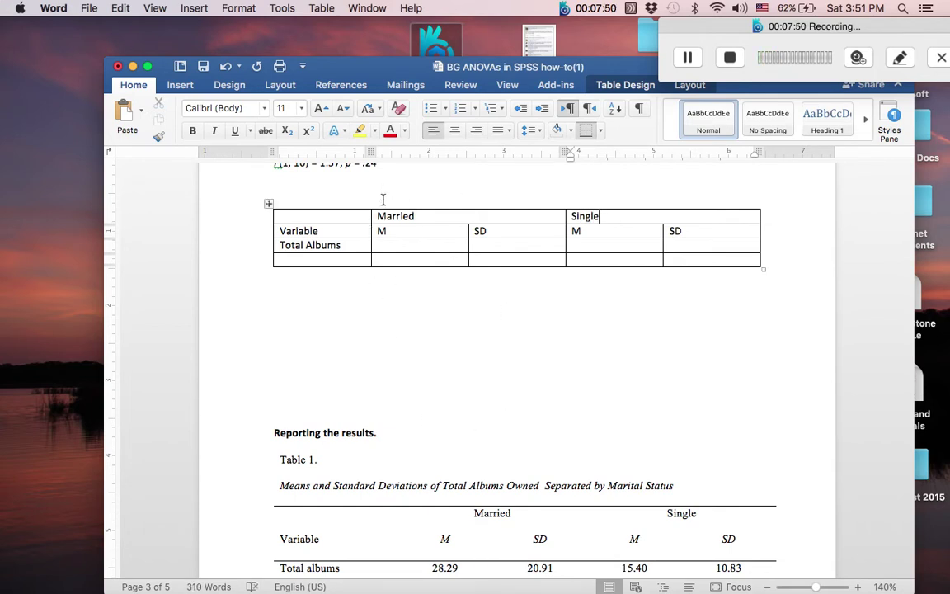
left_click_drag(375, 216, 670, 233)
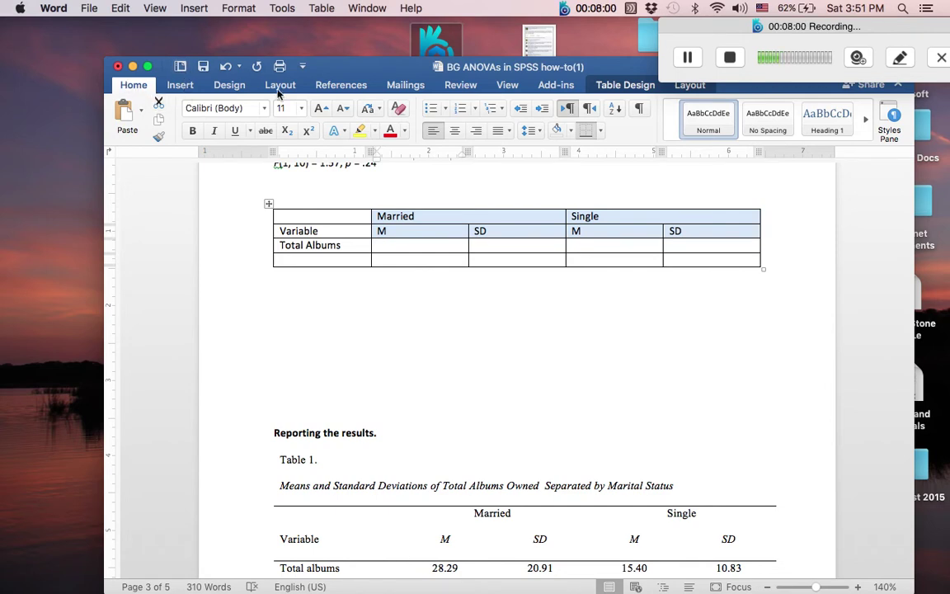
left_click(453, 134)
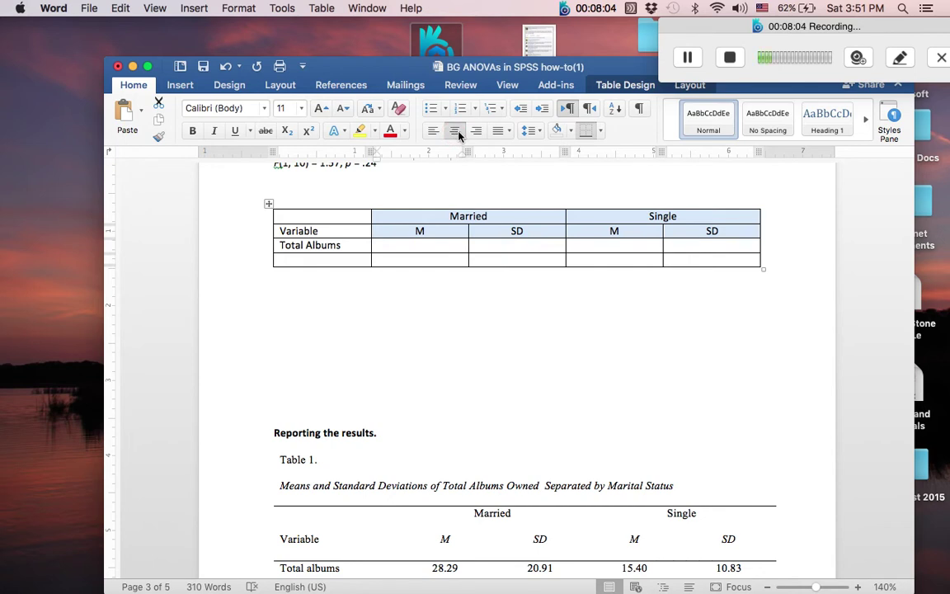
left_click_drag(413, 233, 674, 236)
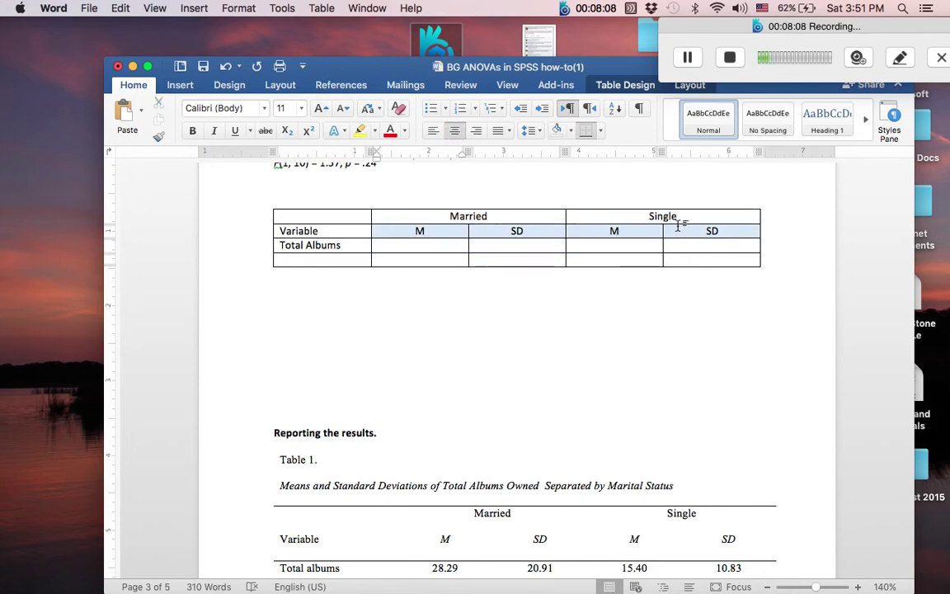
Italicize the M and SD headings and center the Total Albums row cells
left_click(213, 132)
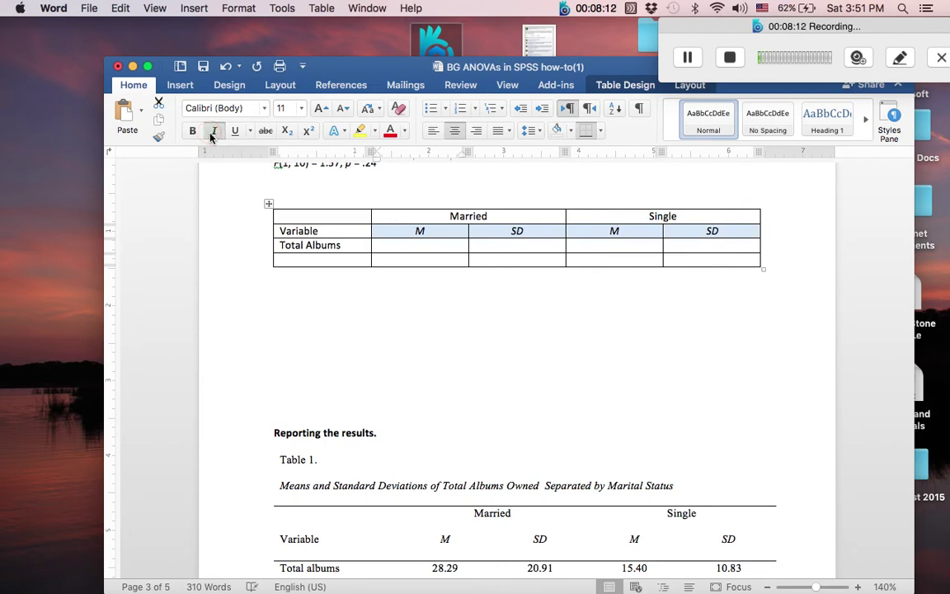
left_click(435, 245)
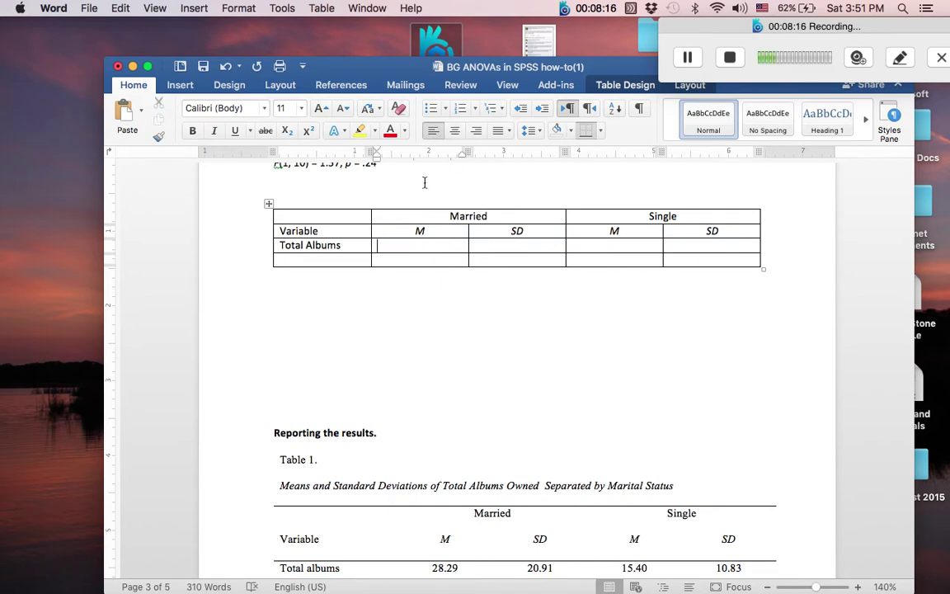
left_click_drag(379, 244, 681, 254)
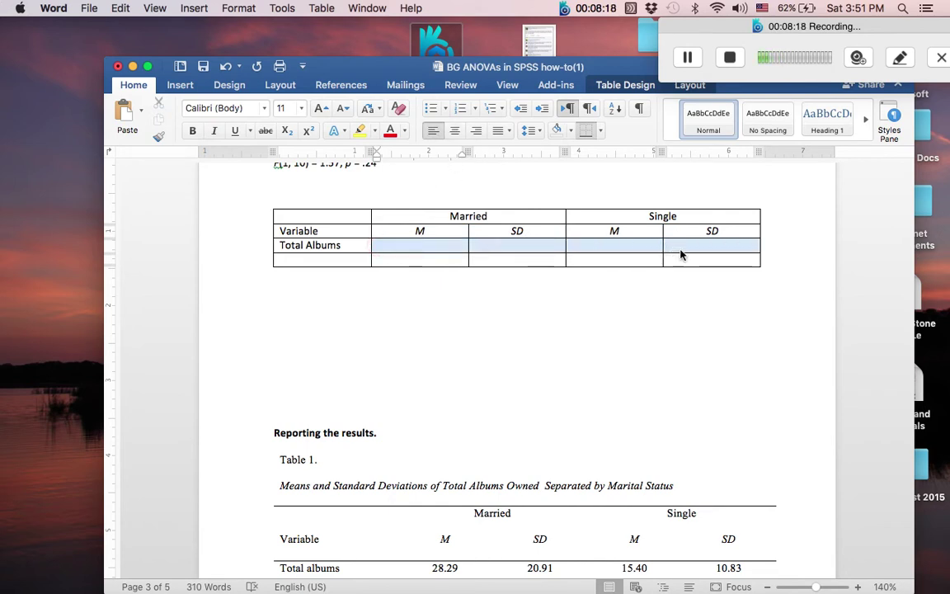
left_click(456, 131)
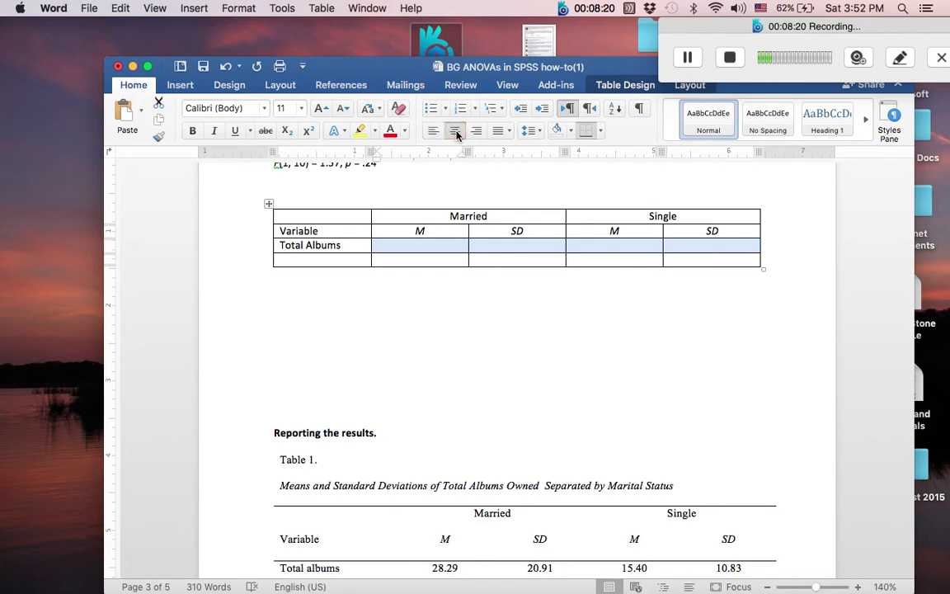
Enter Total Albums values 28.29, 20.91 (Married) and 15.40, 10.83 (Single)
left_click(426, 243)
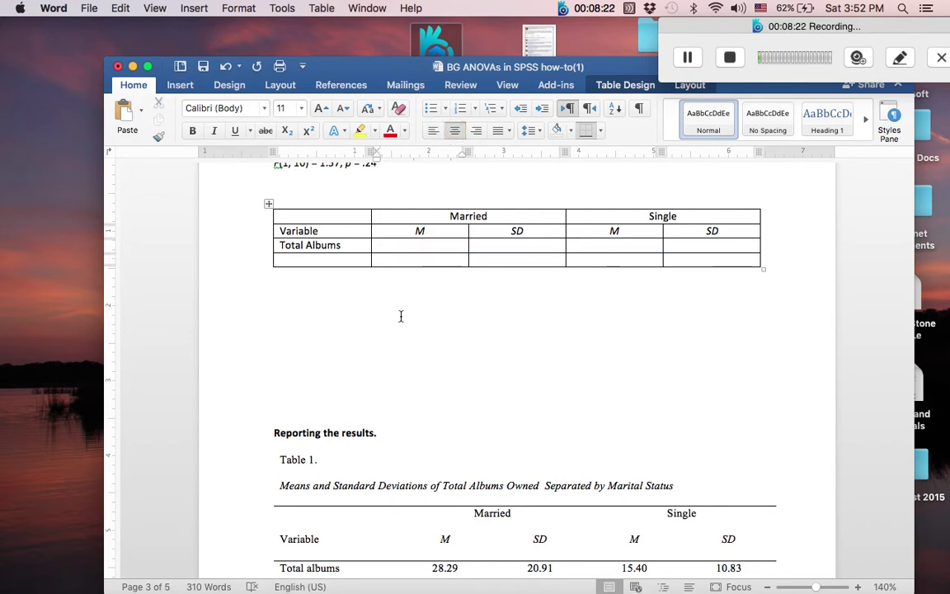
type("28.29")
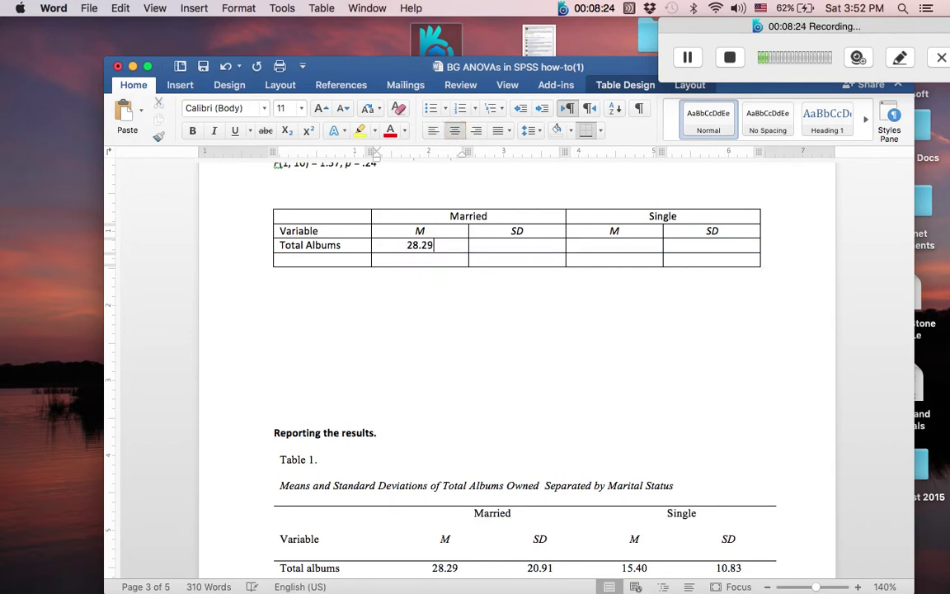
key("Tab")
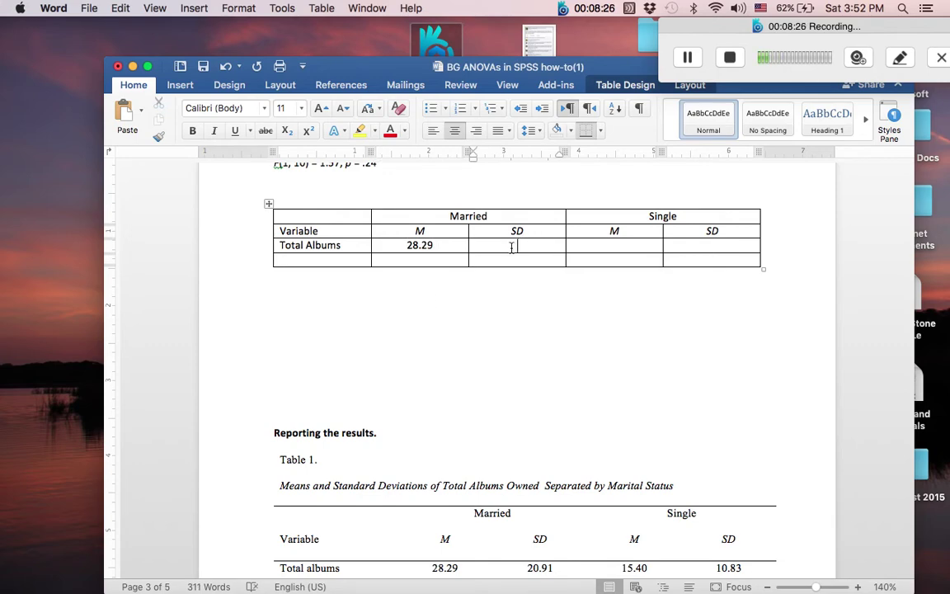
type("20.91")
key("ctrl+Right")
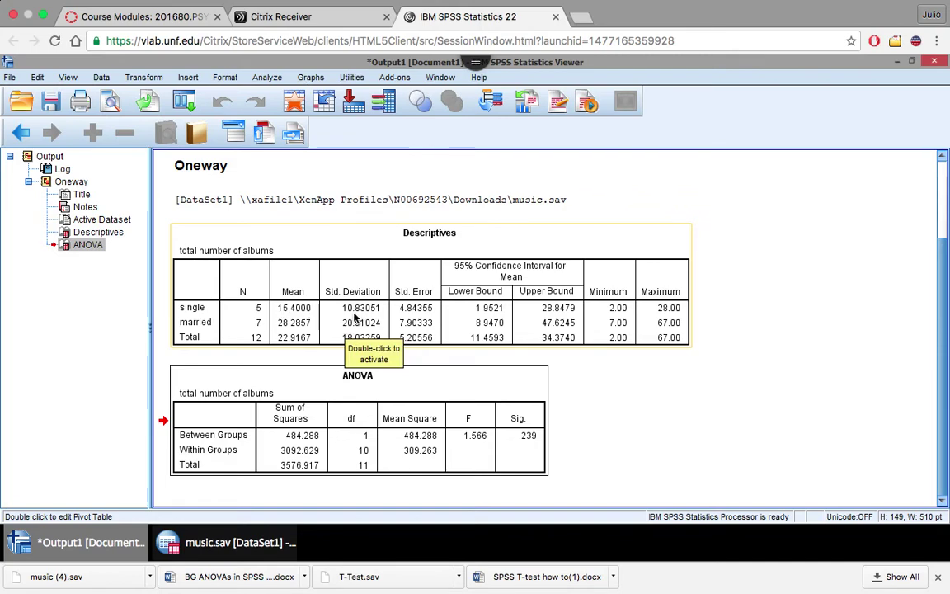
key("ctrl+Left")
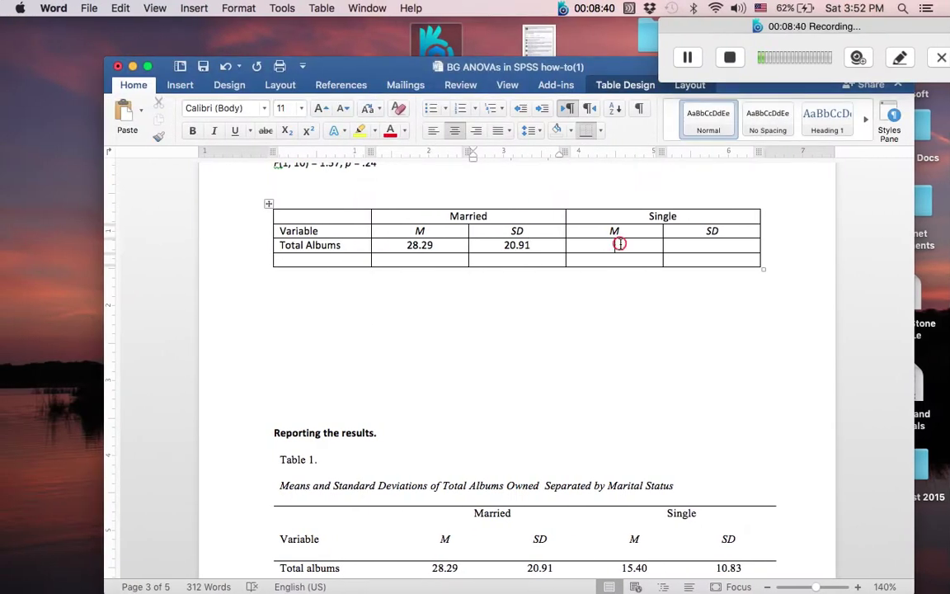
left_click(619, 244)
type("1")
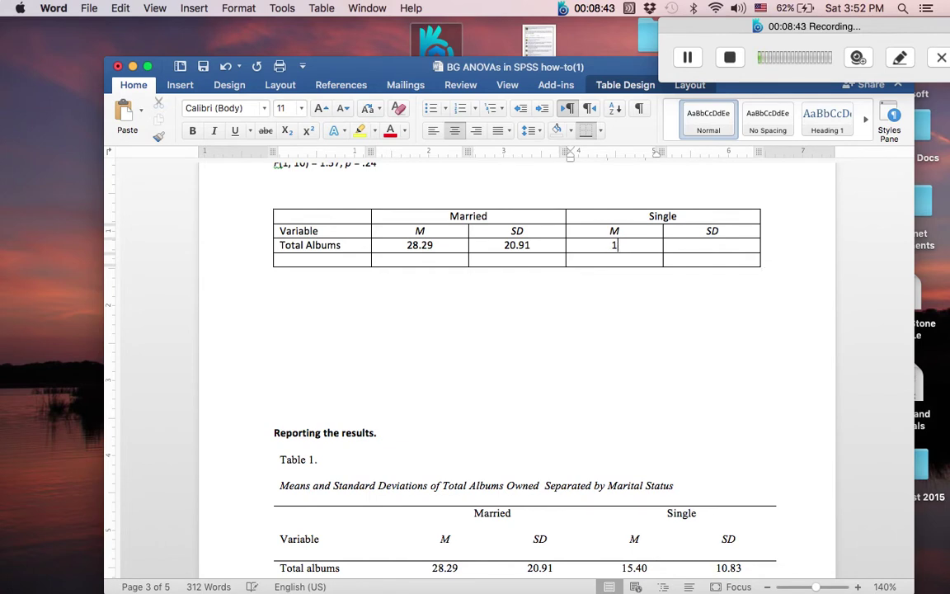
type("5.40")
left_click(684, 244)
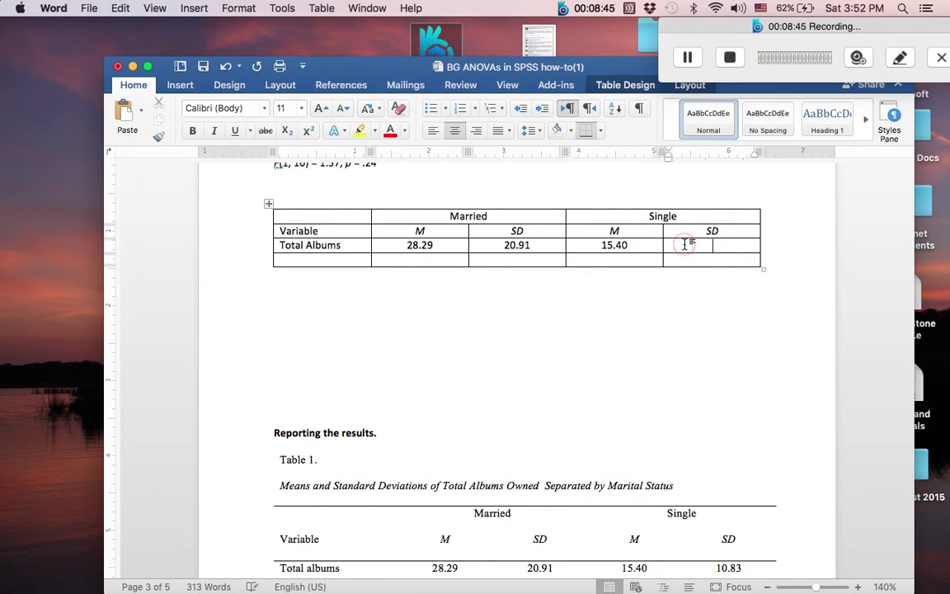
type("10.83")
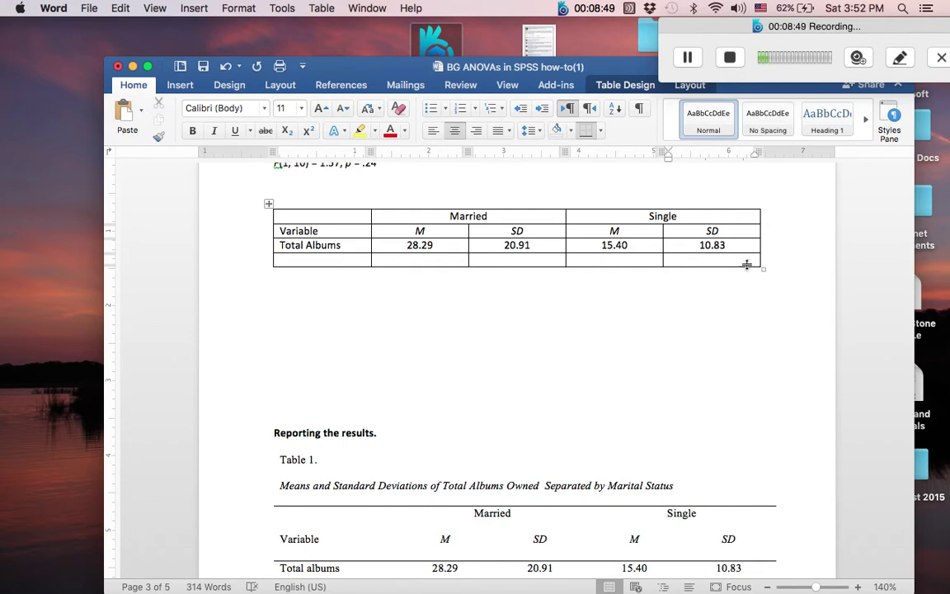
Delete the empty fourth row so the table ends with Total Albums
left_click_drag(734, 262, 322, 266)
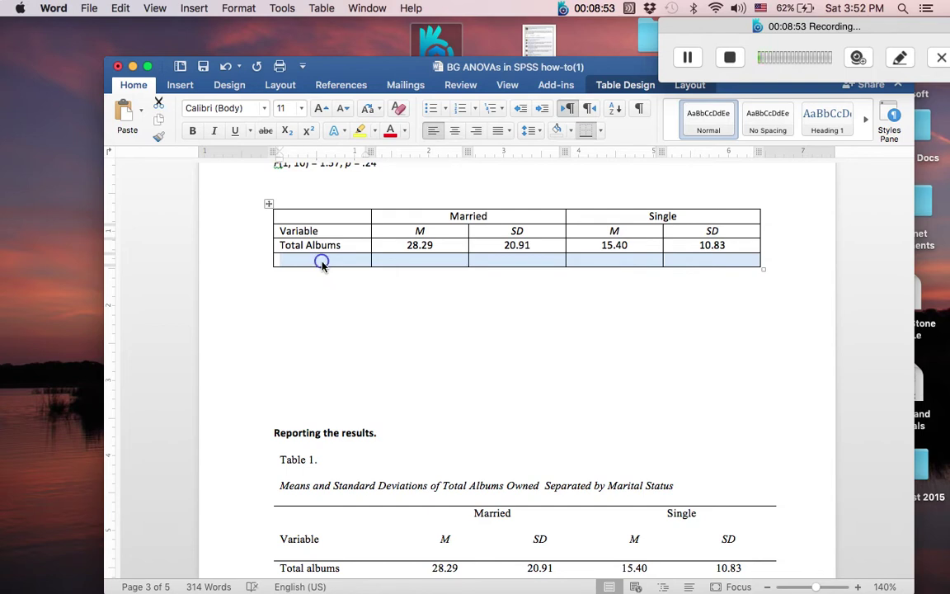
right_click(322, 266)
right_click(322, 266)
right_click(323, 266)
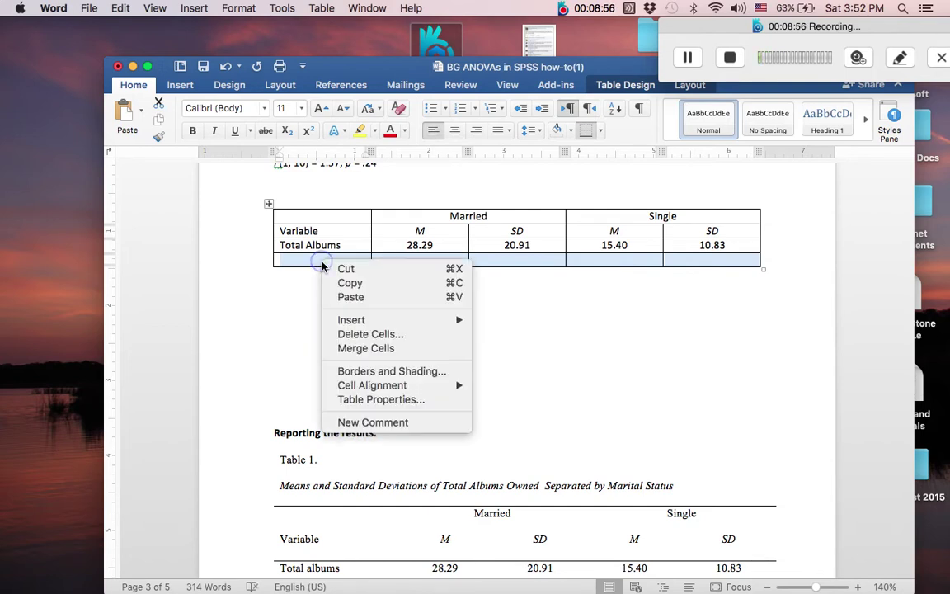
left_click(390, 334)
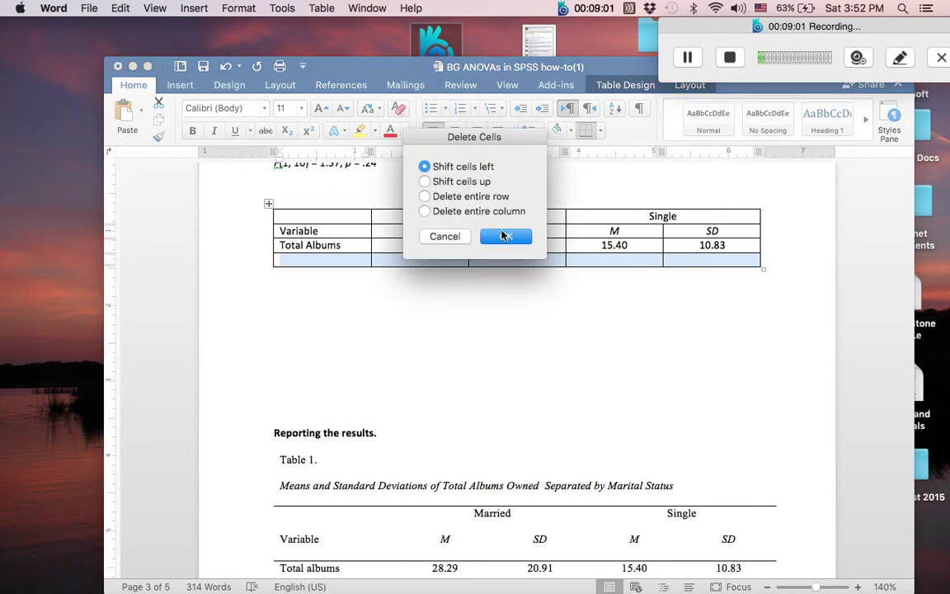
left_click(504, 236)
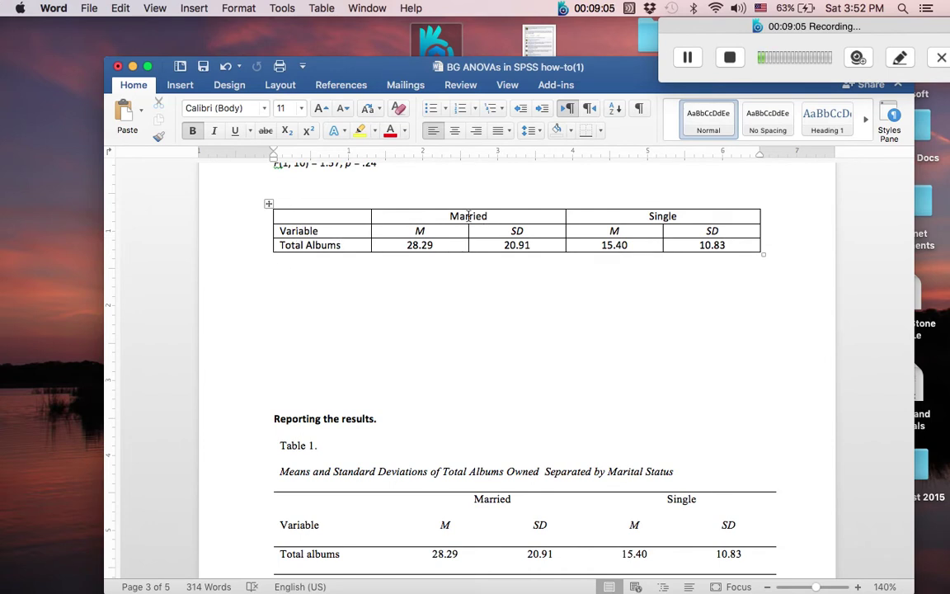
Turn off the whole table's left, right and inside borders, leaving only top and bottom rules
left_click(287, 219)
left_click(269, 204)
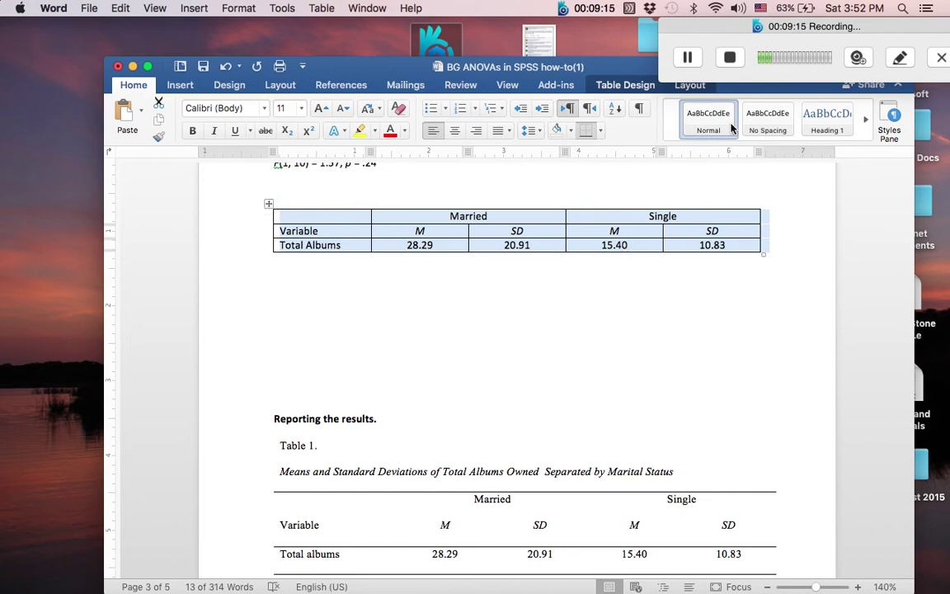
left_click(627, 85)
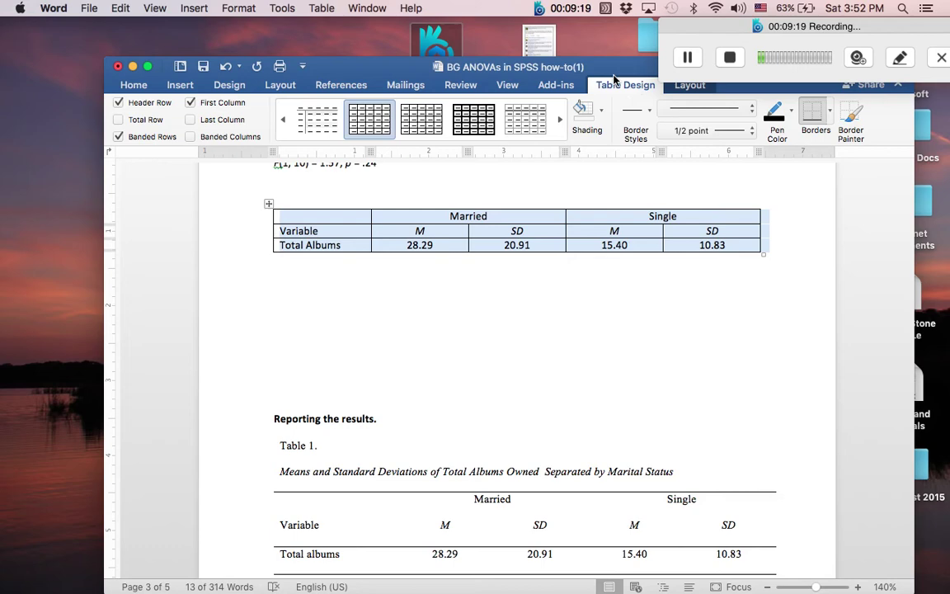
left_click_drag(611, 70, 538, 72)
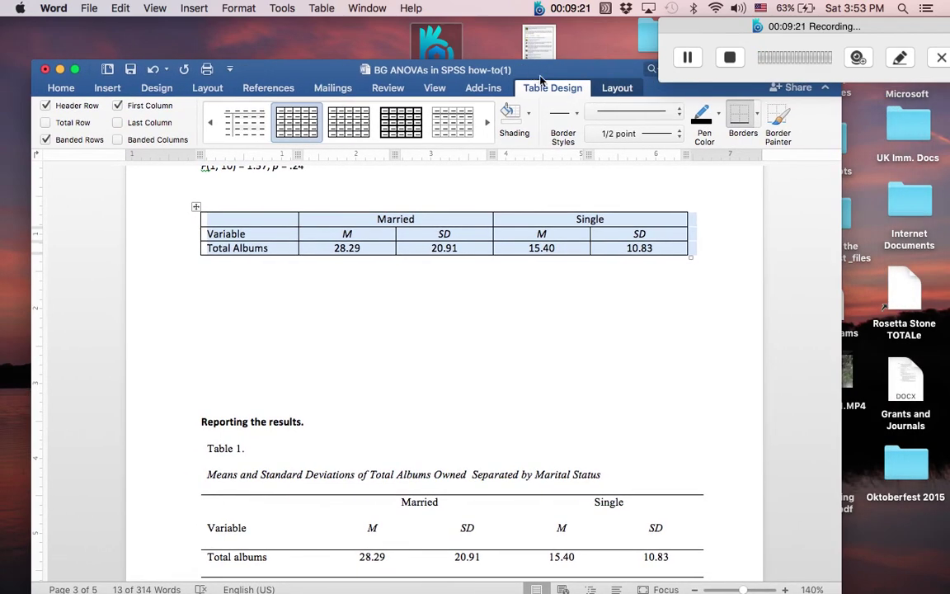
left_click(760, 120)
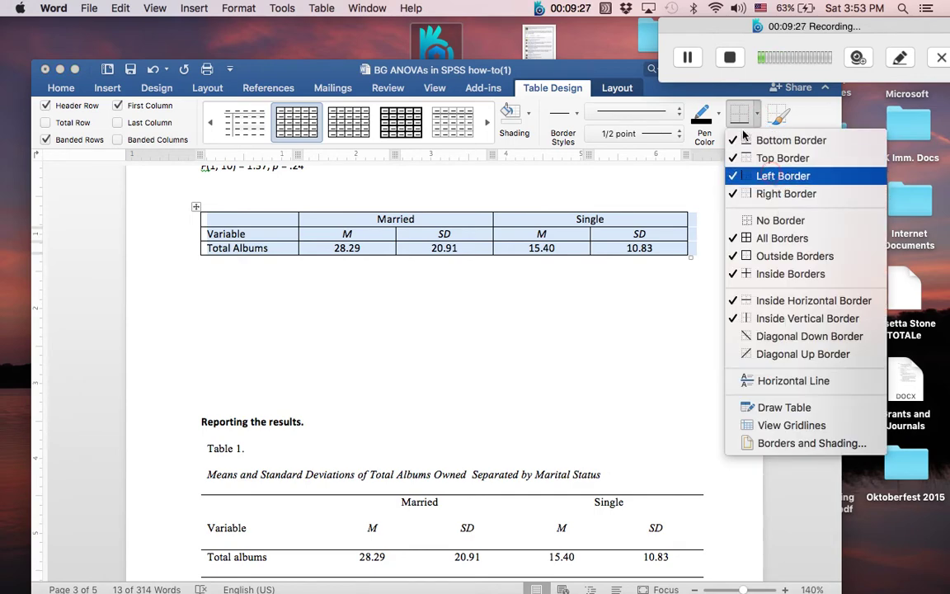
left_click(782, 176)
left_click(757, 115)
left_click(785, 193)
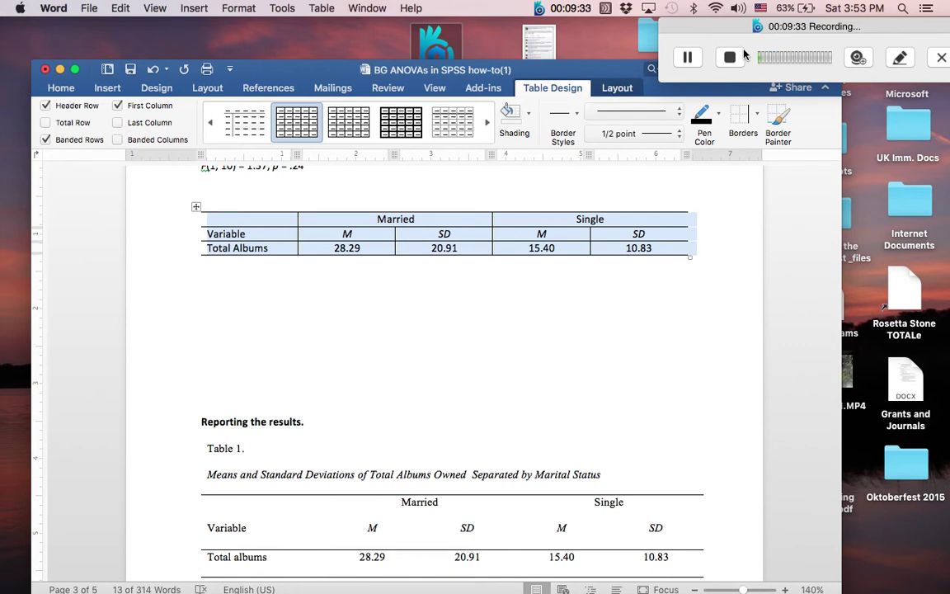
left_click(743, 118)
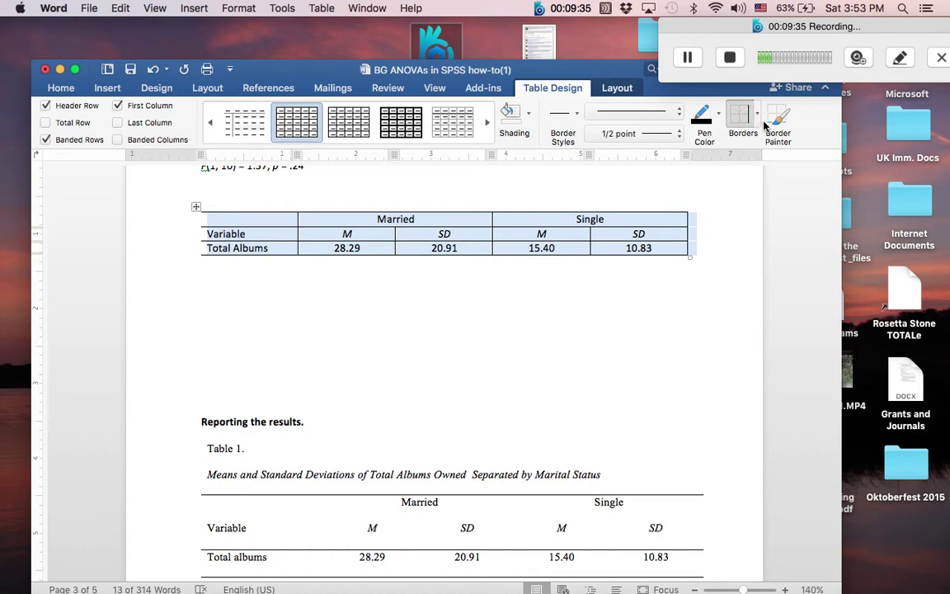
left_click(756, 116)
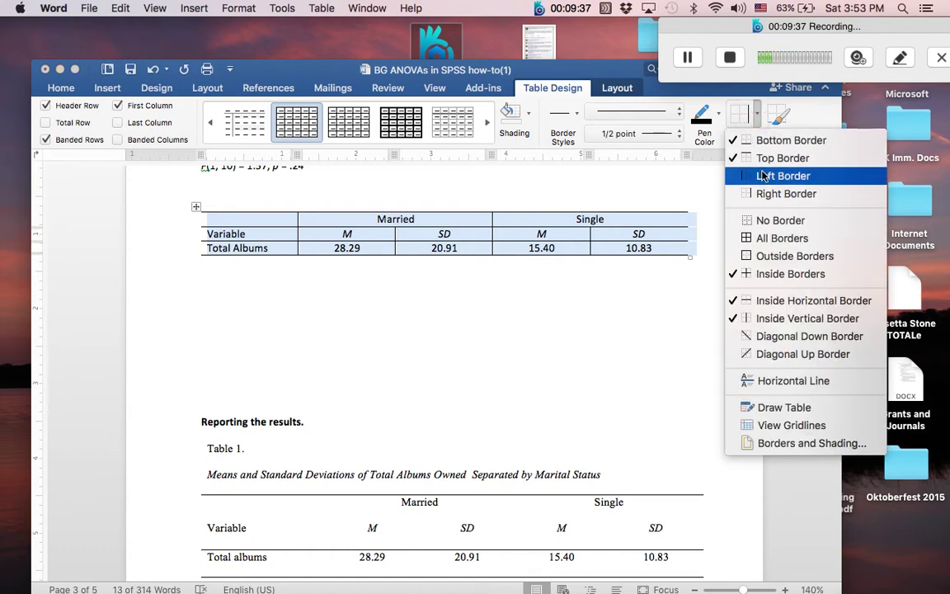
left_click(791, 274)
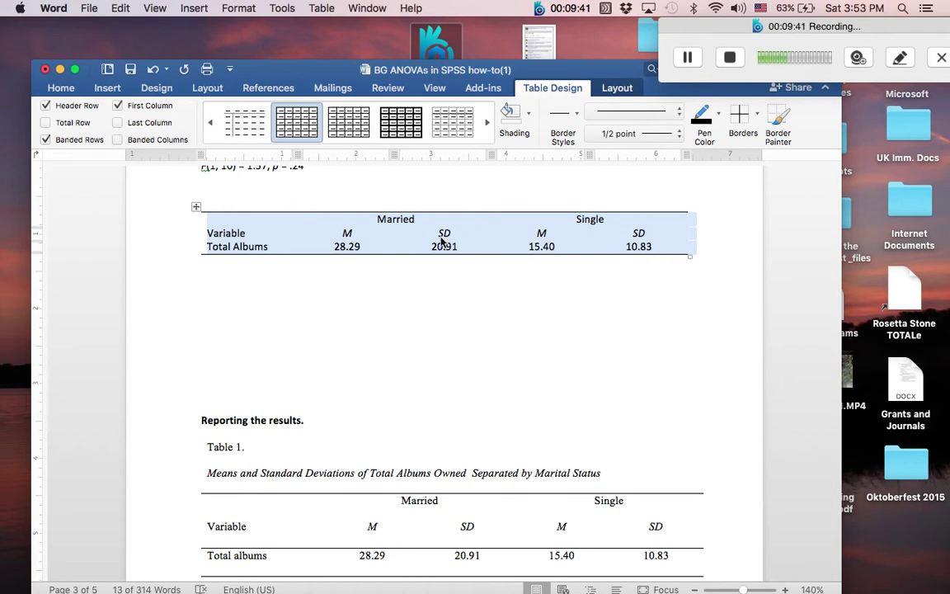
Add bottom border rules under the Married/Single header row and the M/SD heading cells
left_click(199, 206)
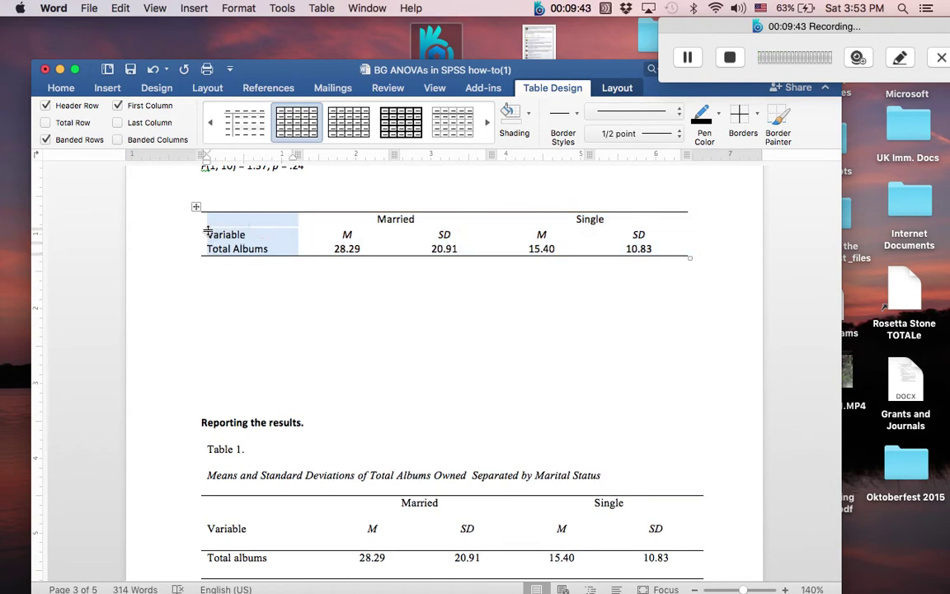
left_click(291, 303)
left_click_drag(206, 210, 545, 198)
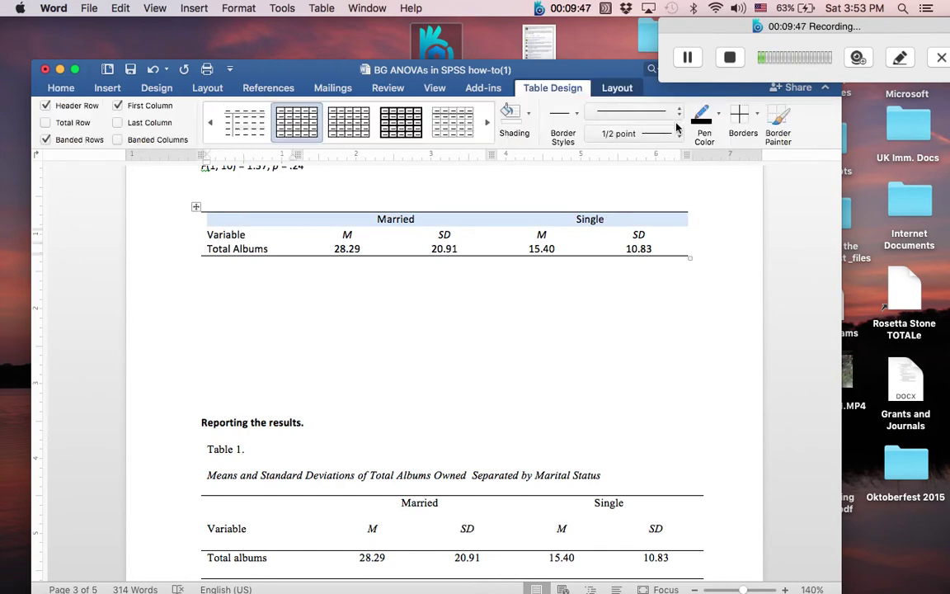
left_click(756, 116)
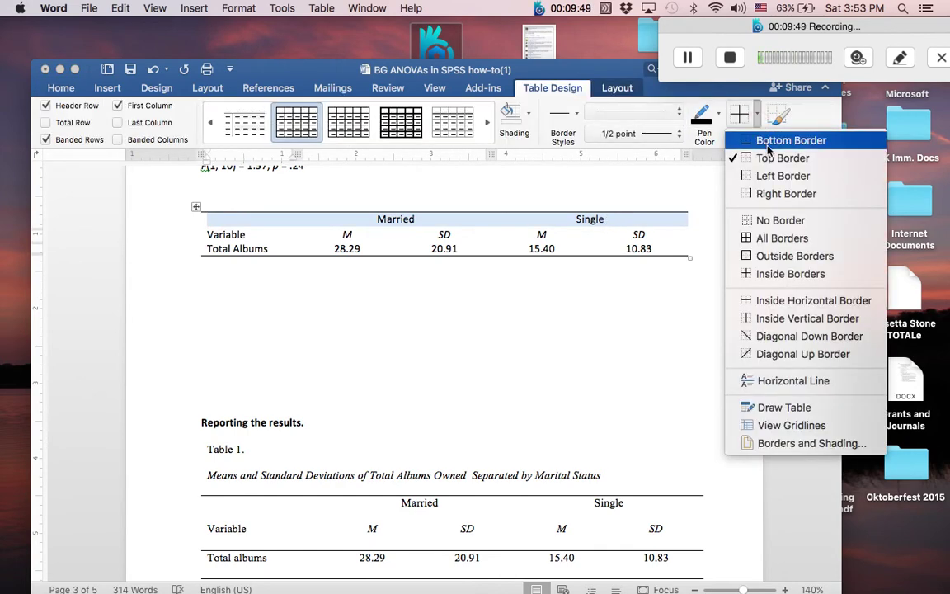
left_click(768, 145)
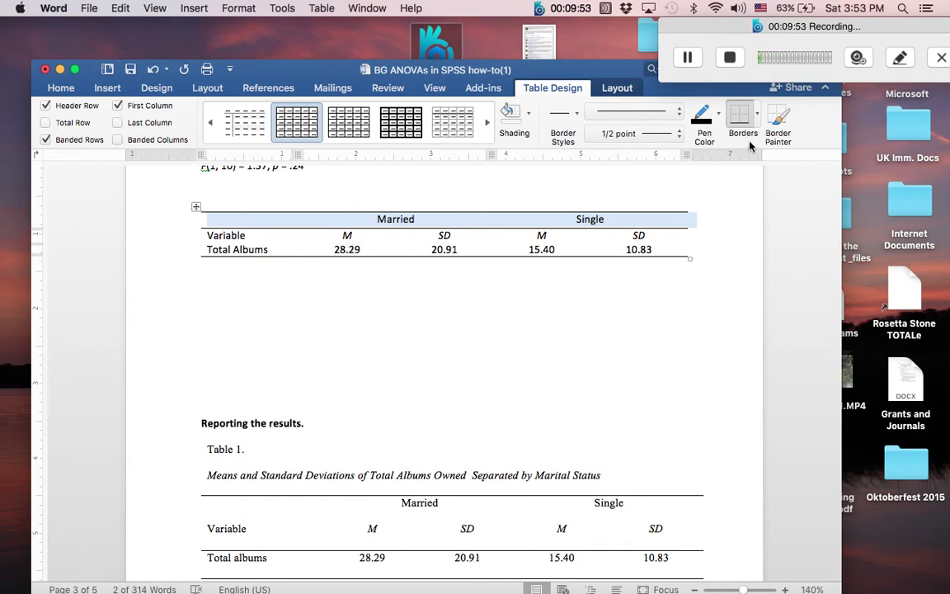
left_click_drag(663, 235, 228, 204)
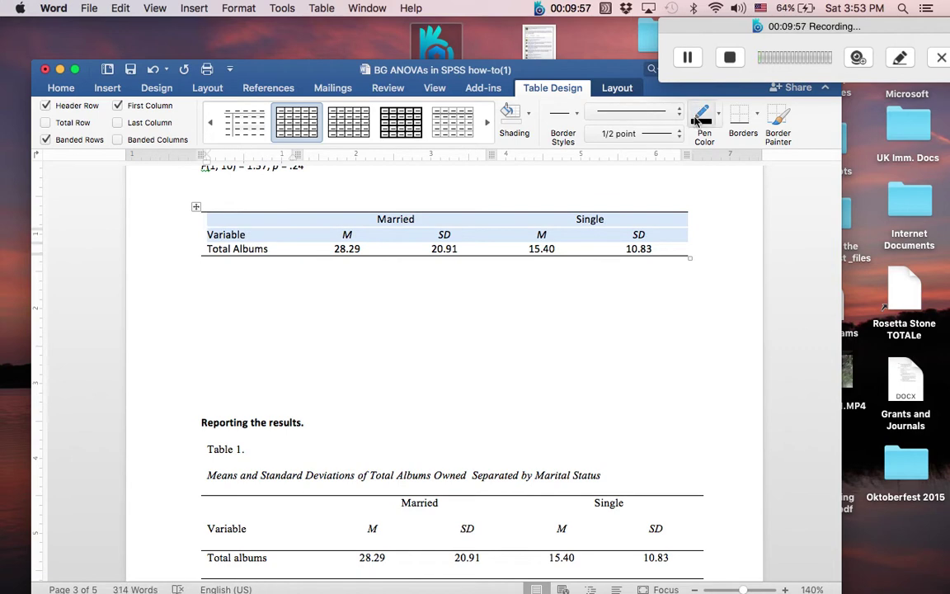
left_click(742, 117)
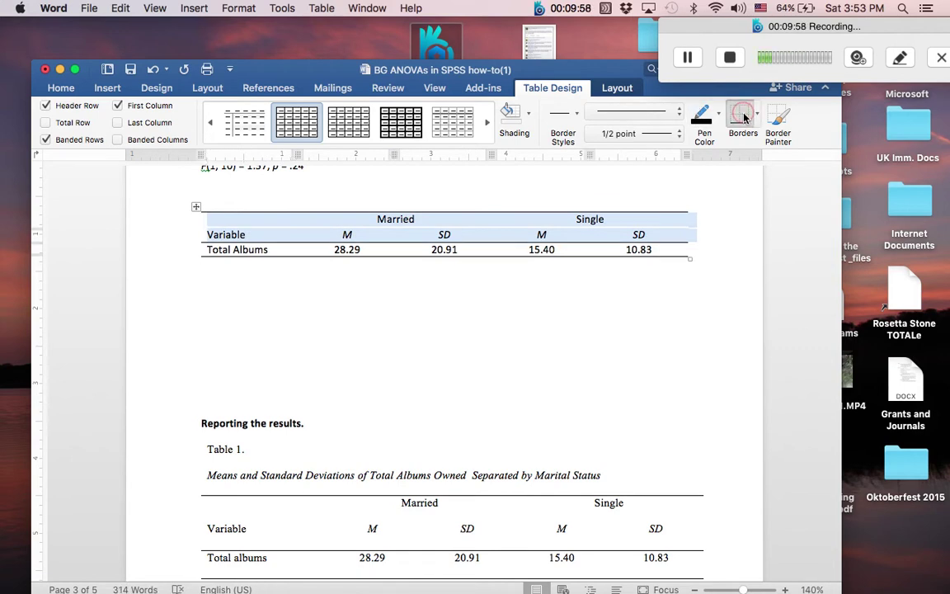
left_click(617, 319)
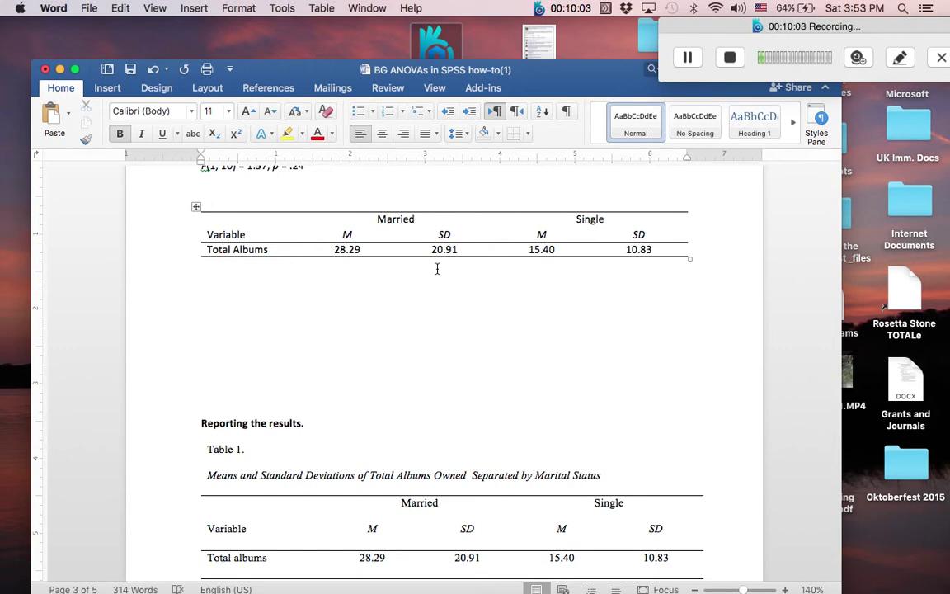
Add extra line space in the SD heading cell and below the Total Albums values
left_click(672, 232)
key("Return")
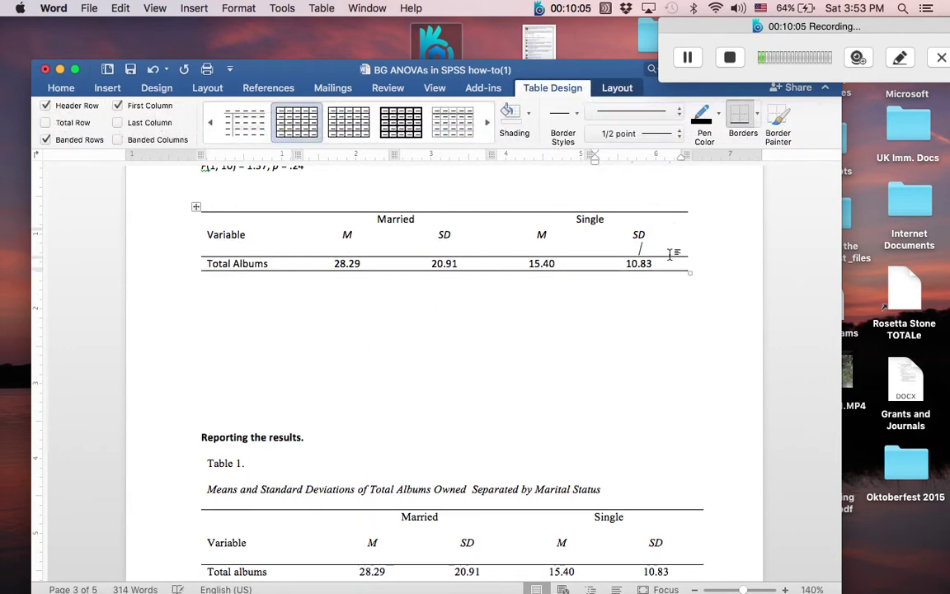
left_click(670, 263)
key("Return")
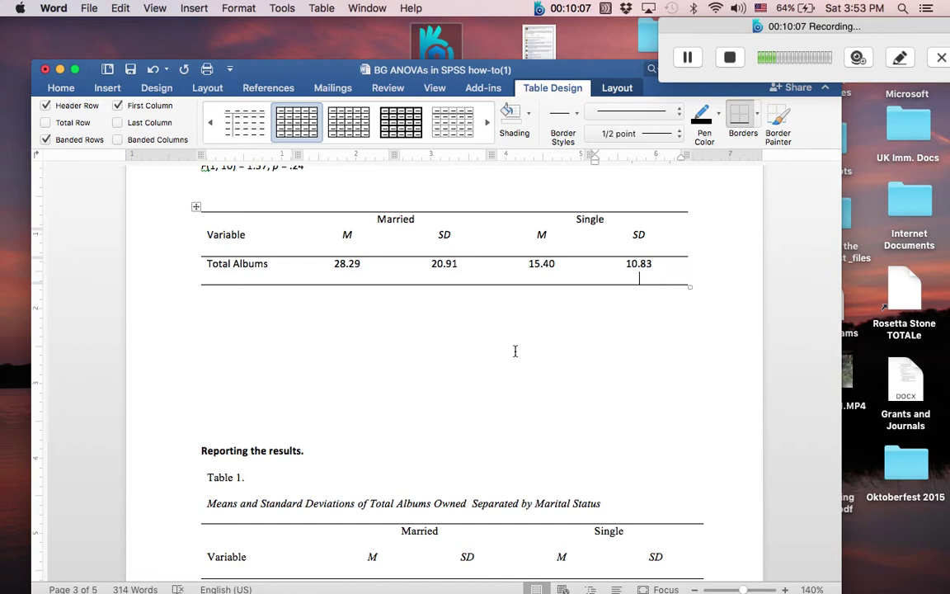
Type the 'Table 1' label on the line above the table
left_click(202, 192)
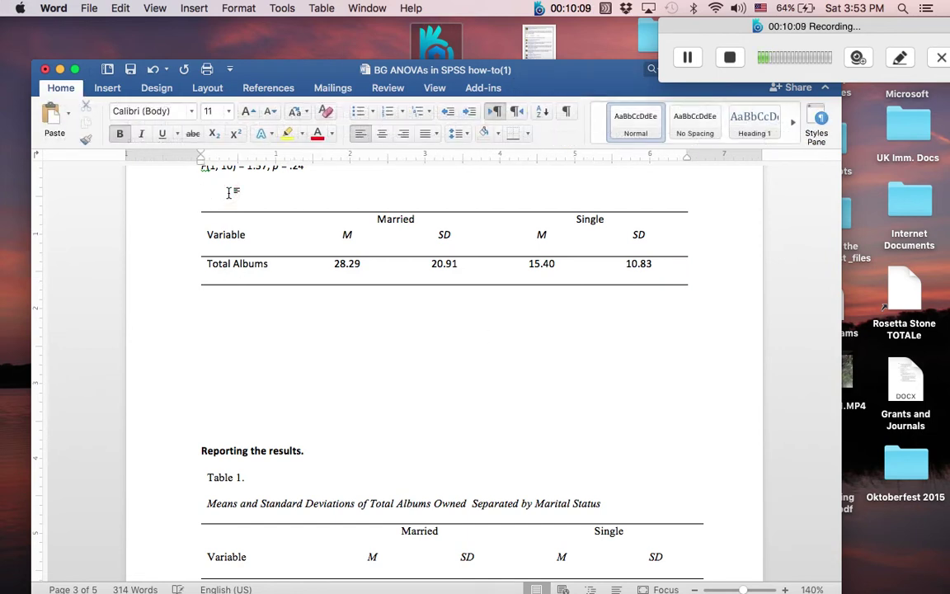
type("Table 1.")
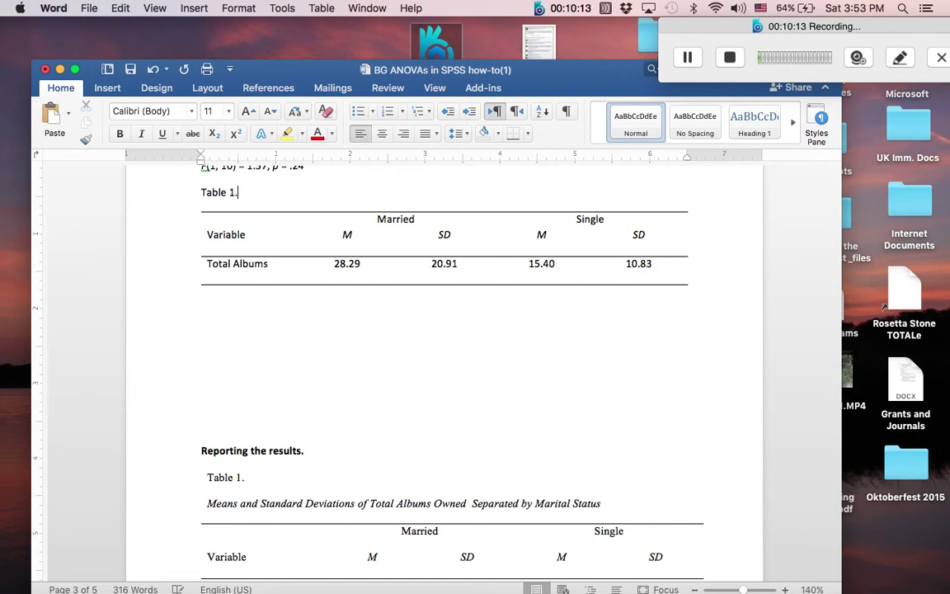
left_click(247, 220)
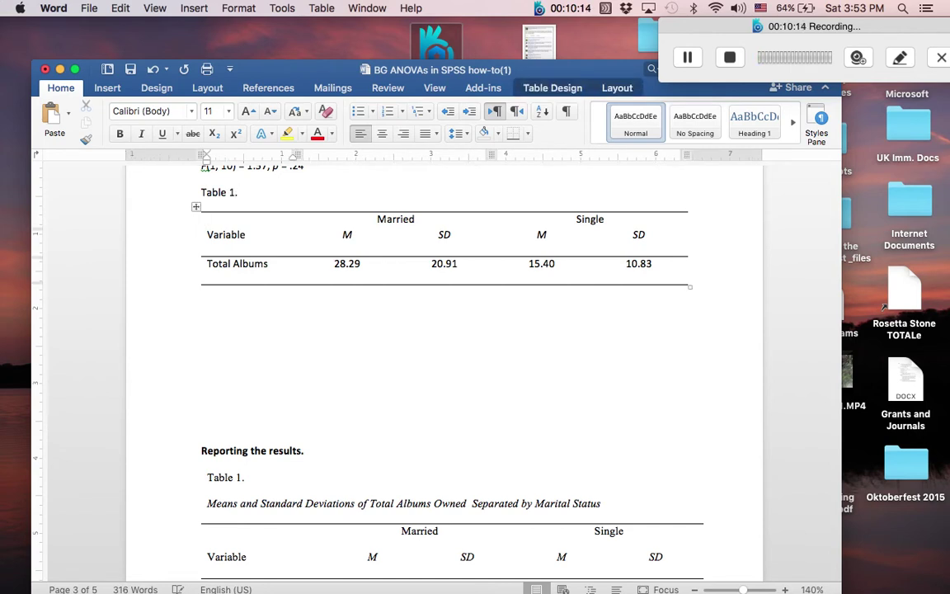
left_click(247, 193)
Add the italic title, correcting 'Seperated' to 'Separated' and removing the comma after 'Owned'
key("Return")
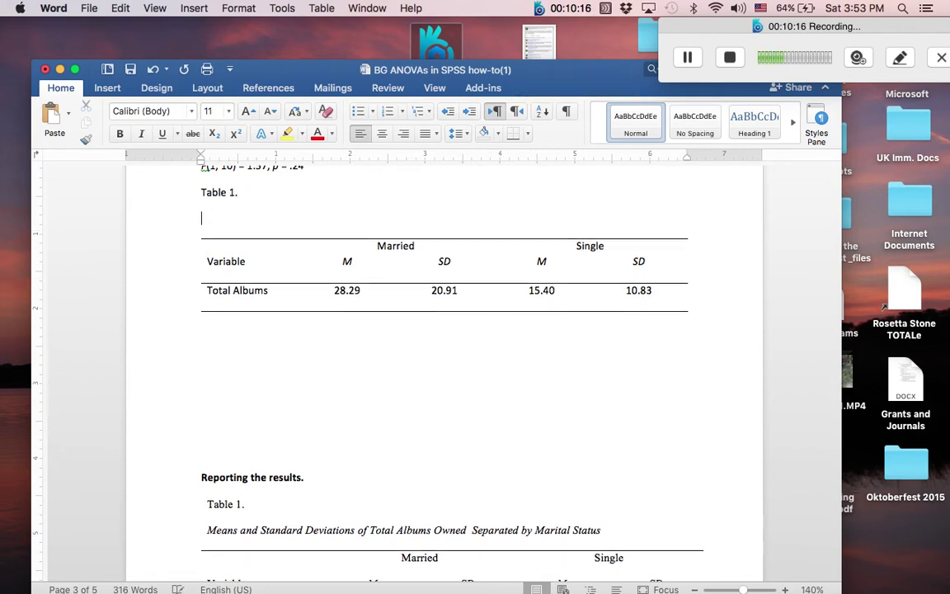
key("super+i")
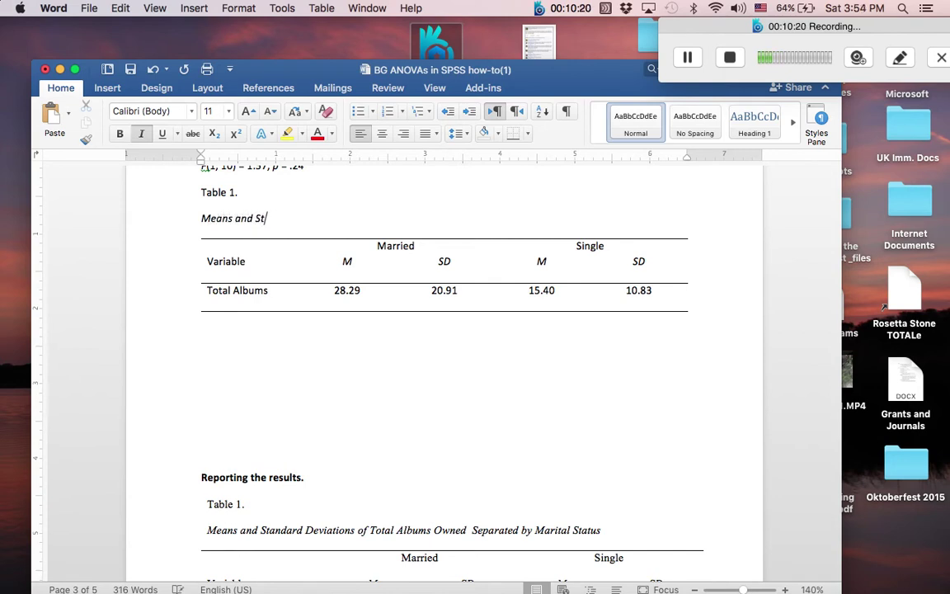
type("Means and Standard Deviations of Total A")
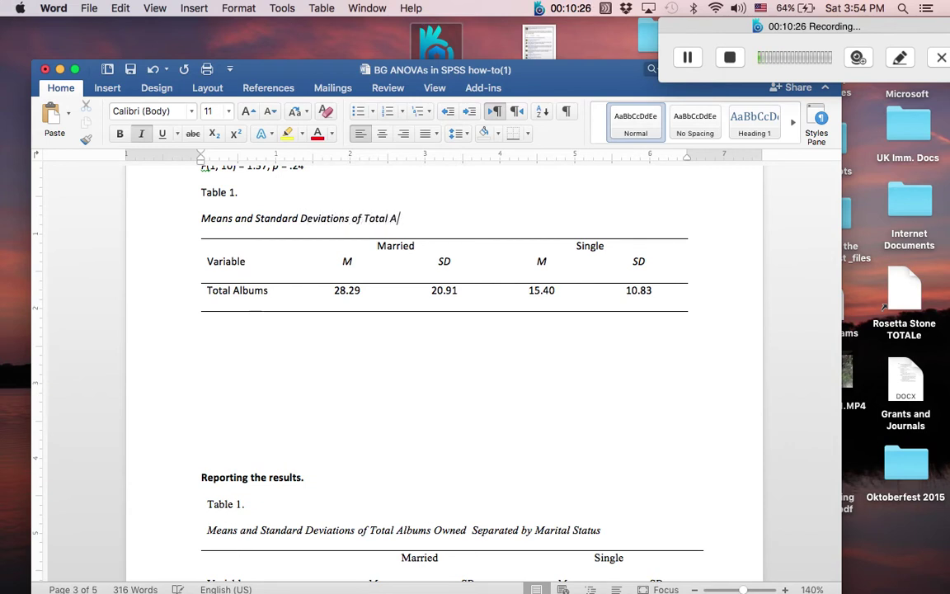
type("ms")
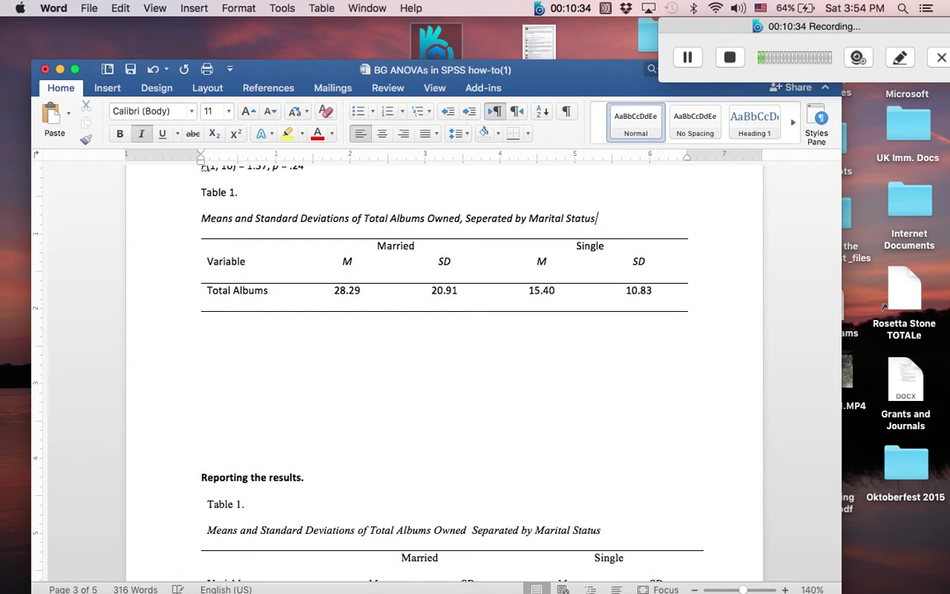
left_click(487, 221)
key("BackSpace")
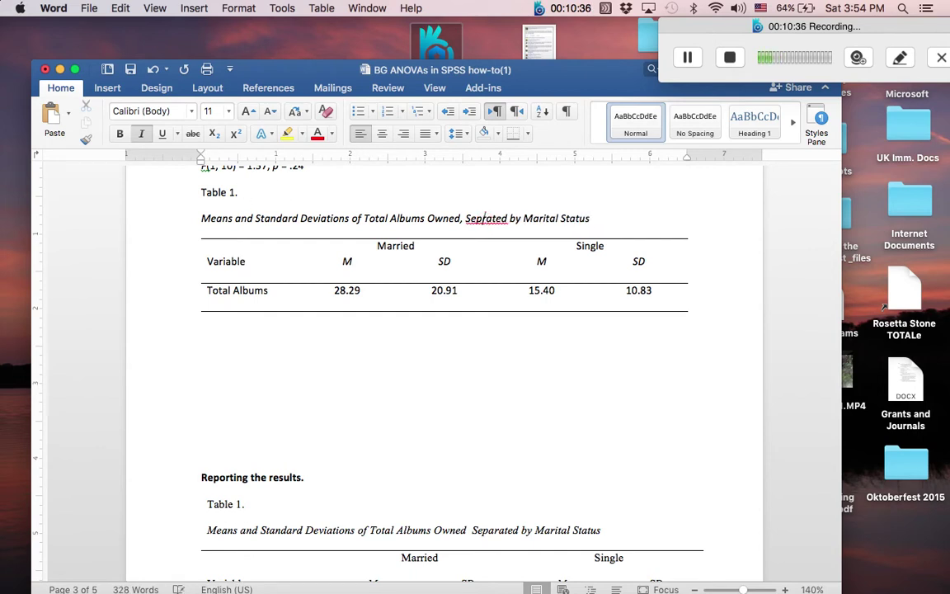
type("a")
left_click(462, 219)
key("BackSpace")
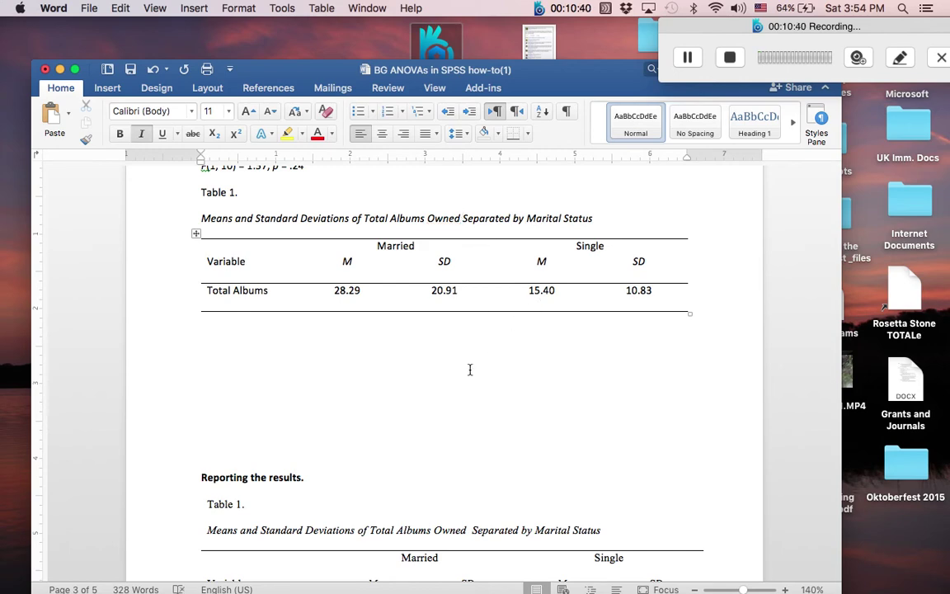
Insert an empty paragraph directly below the upper Table 1
scroll(468, 371, "down", 3)
scroll(469, 370, "down", 2)
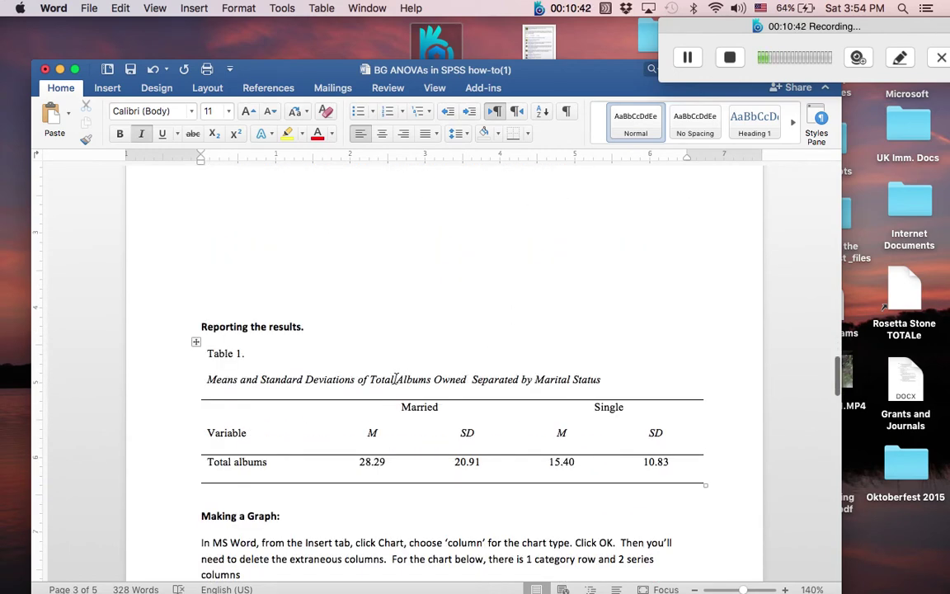
scroll(396, 379, "up", 5)
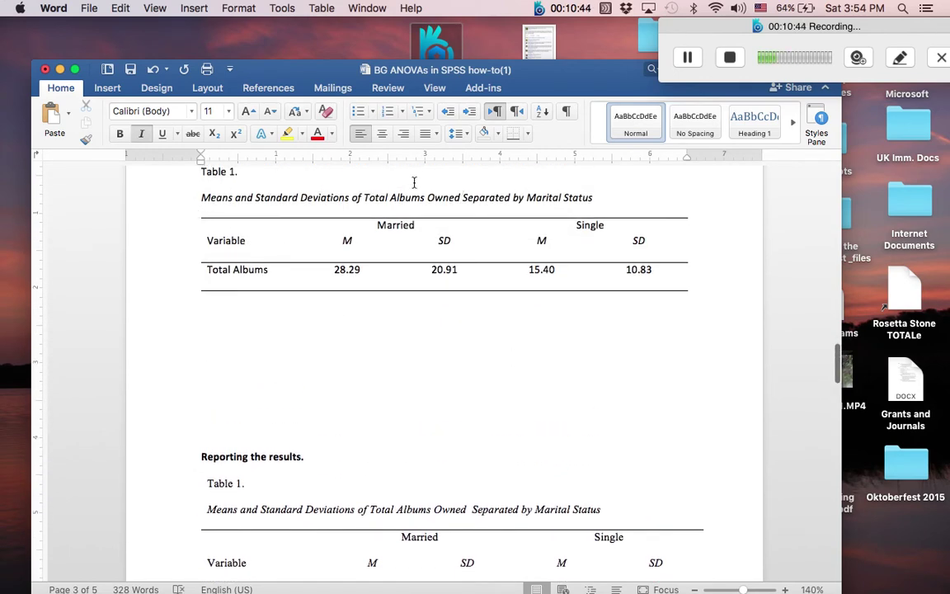
scroll(364, 320, "down", 3)
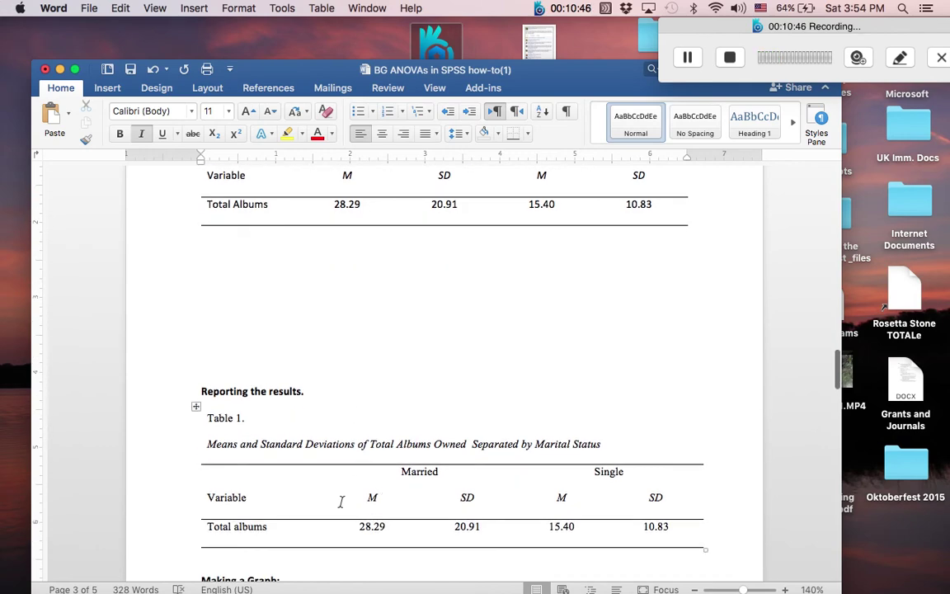
scroll(354, 260, "up", 3)
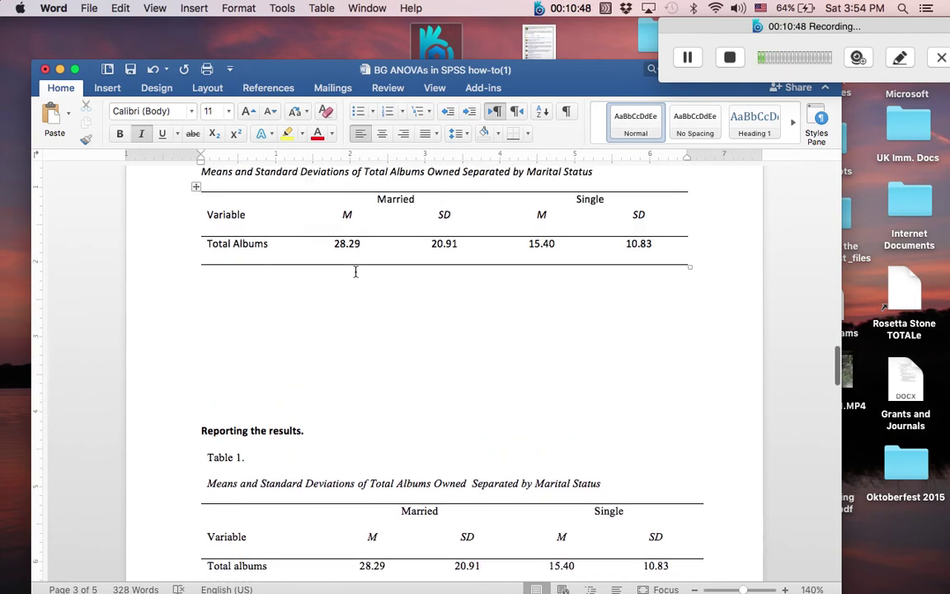
scroll(356, 273, "up", 2)
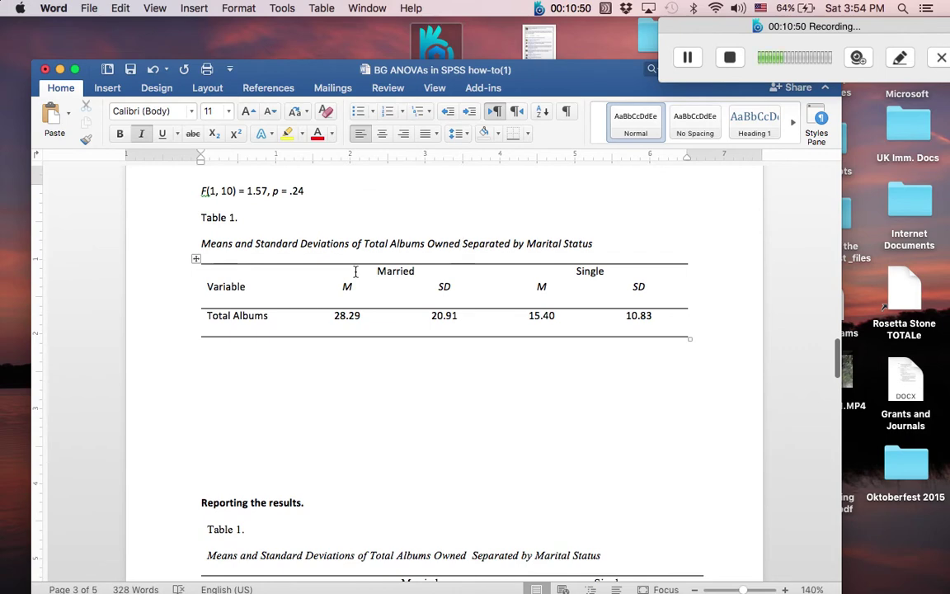
scroll(356, 272, "down", 20)
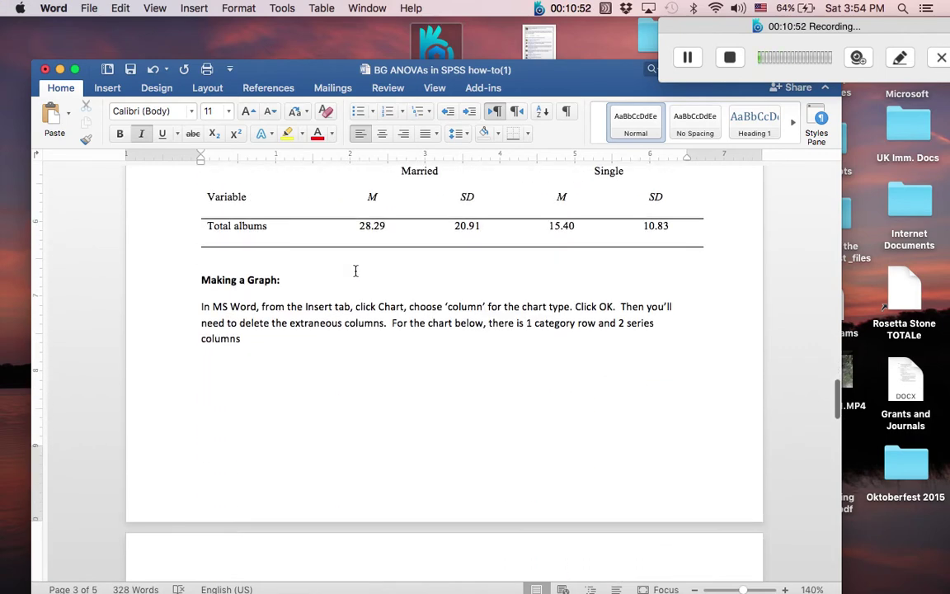
scroll(353, 274, "up", 10)
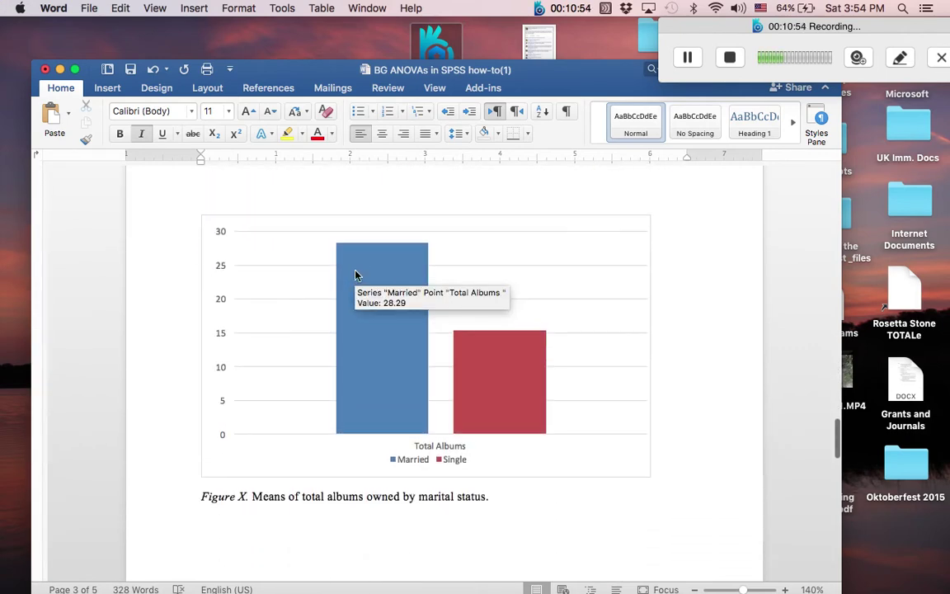
scroll(352, 275, "up", 15)
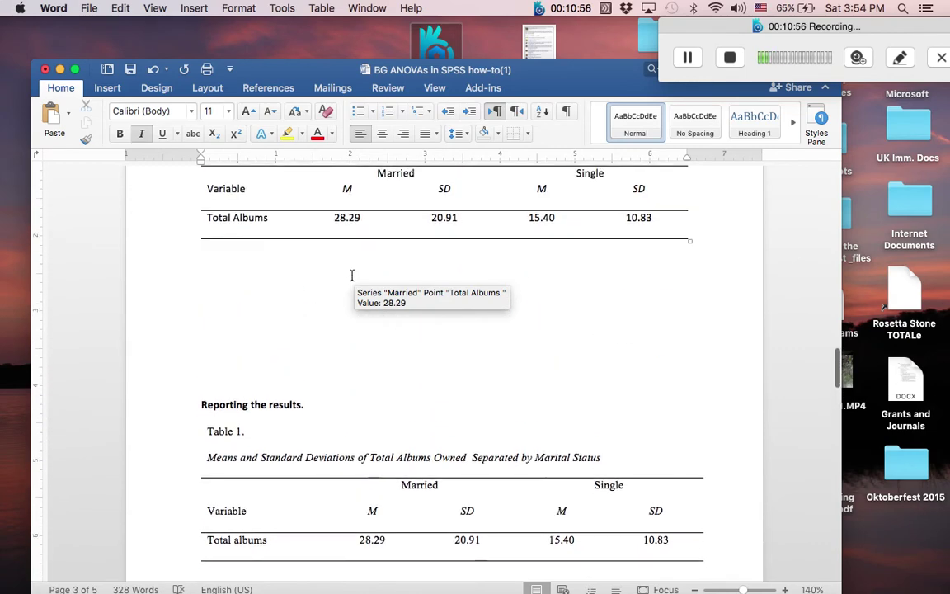
left_click(216, 471)
left_click(218, 417)
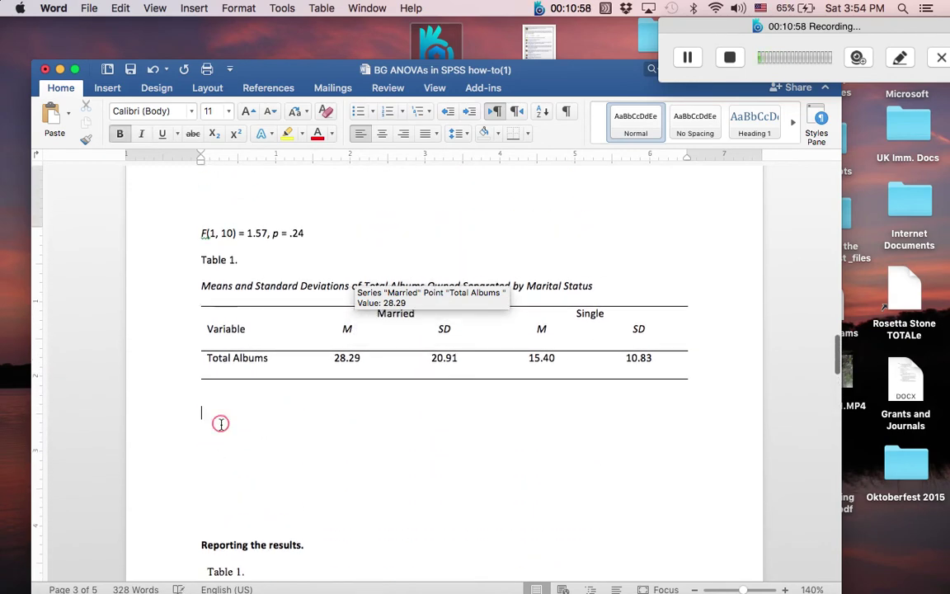
key("Return")
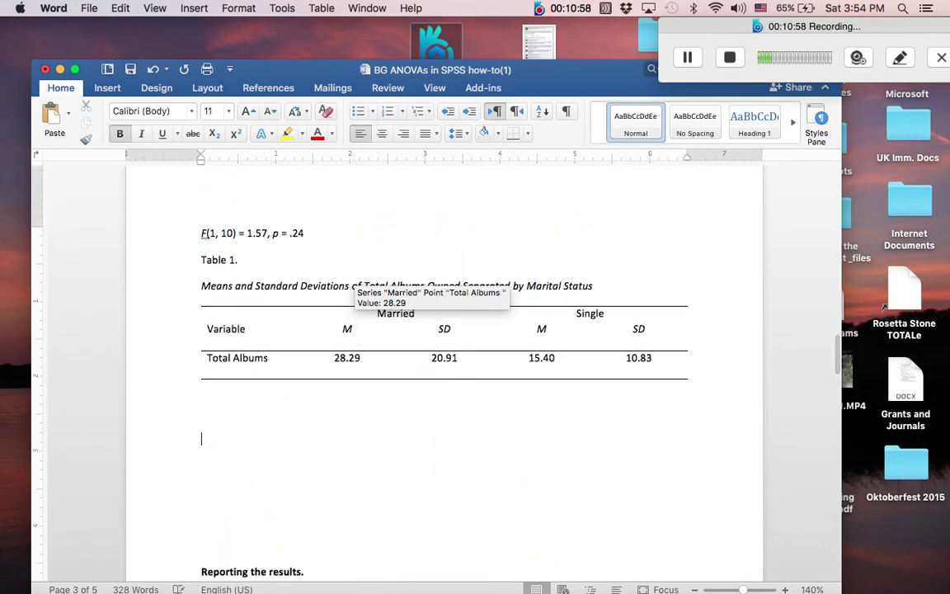
Insert a Clustered Column chart from the Insert tab's Chart menu
left_click(107, 88)
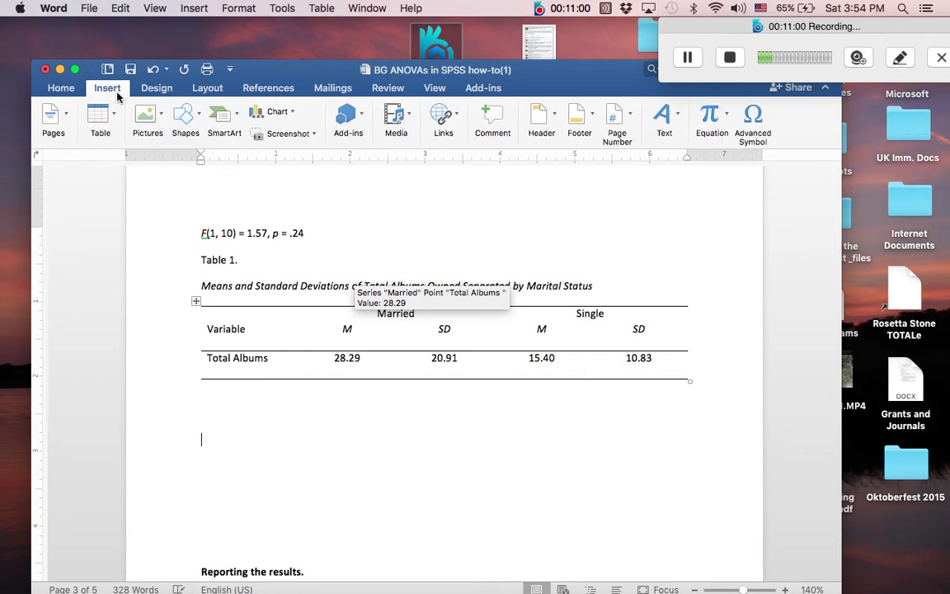
left_click(293, 116)
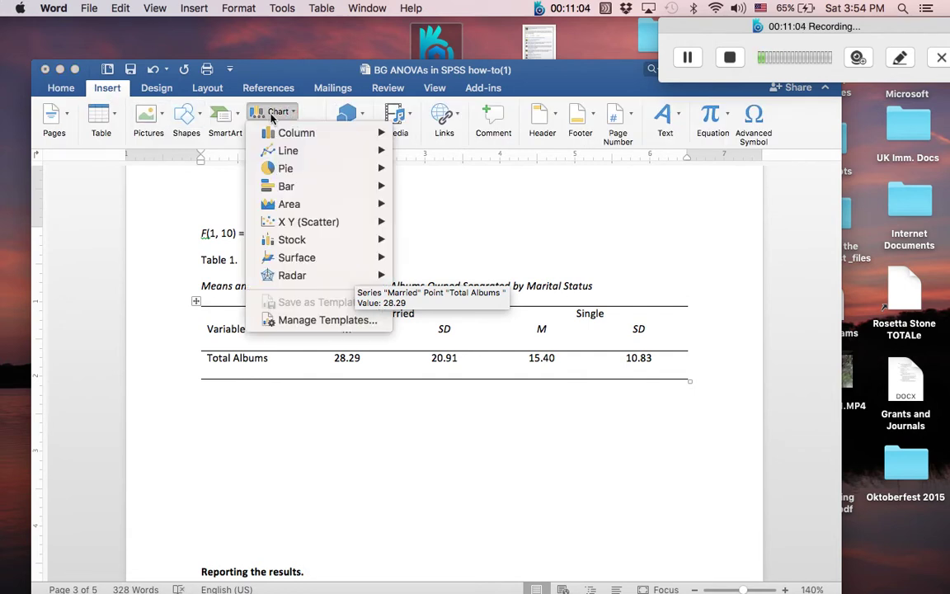
mouse_move(288, 139)
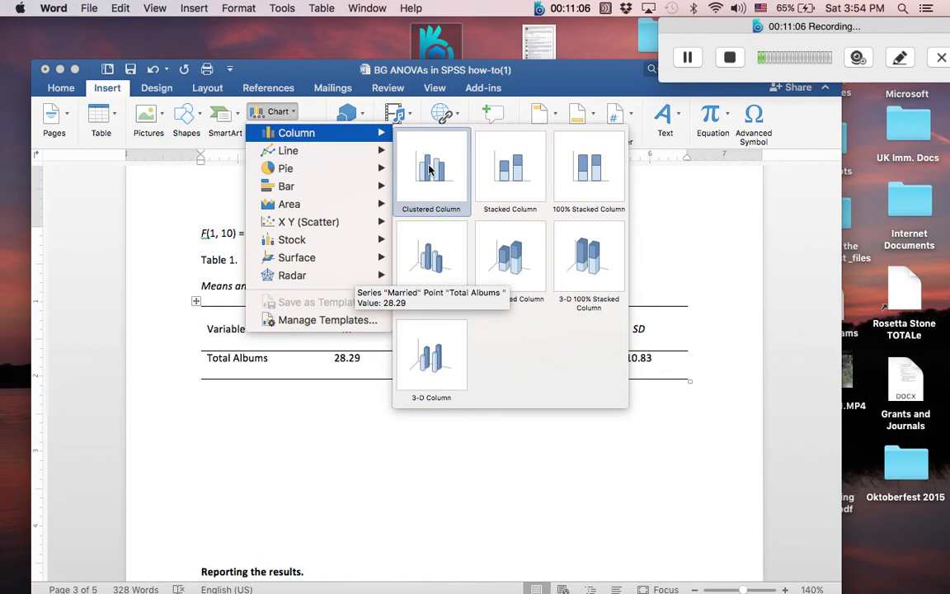
left_click(452, 199)
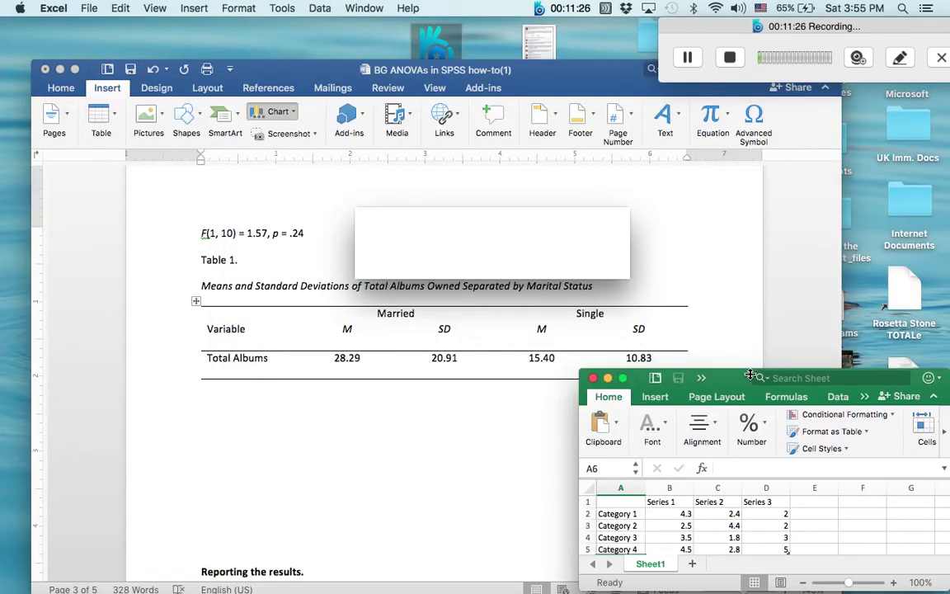
Reposition and enlarge the chart data window, and rename Category 1 to 'Total Albums'
left_click_drag(734, 384, 585, 298)
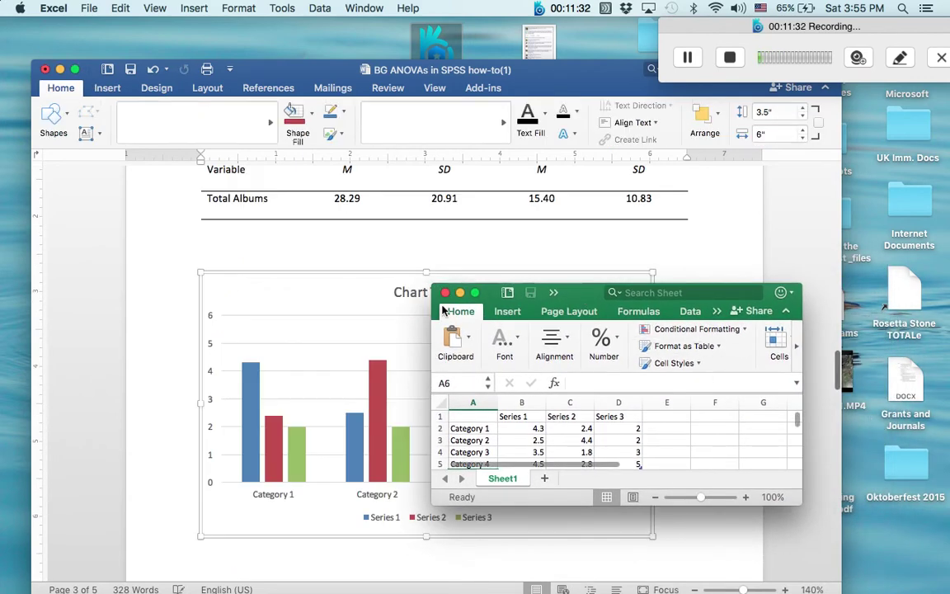
left_click_drag(800, 504, 887, 588)
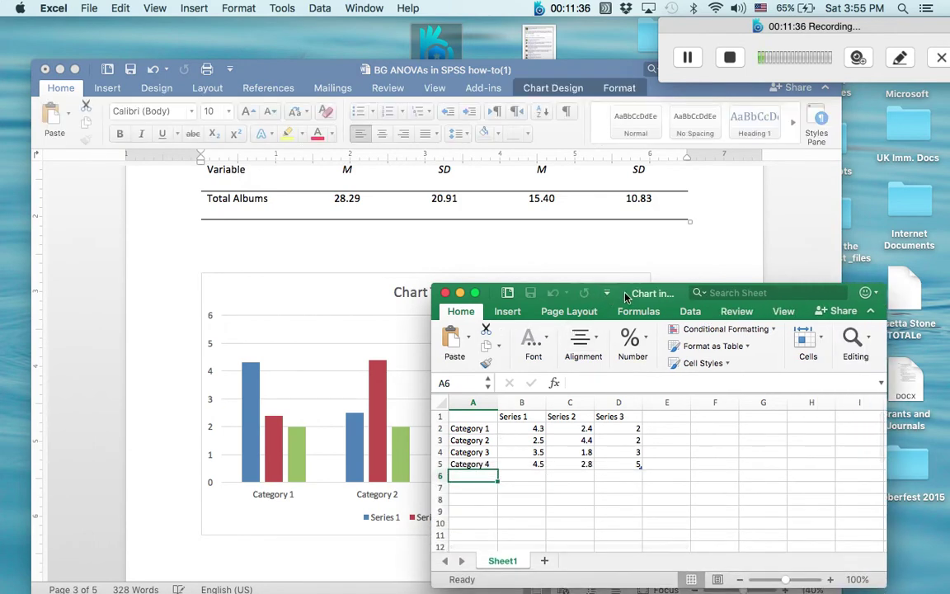
left_click_drag(626, 297, 373, 217)
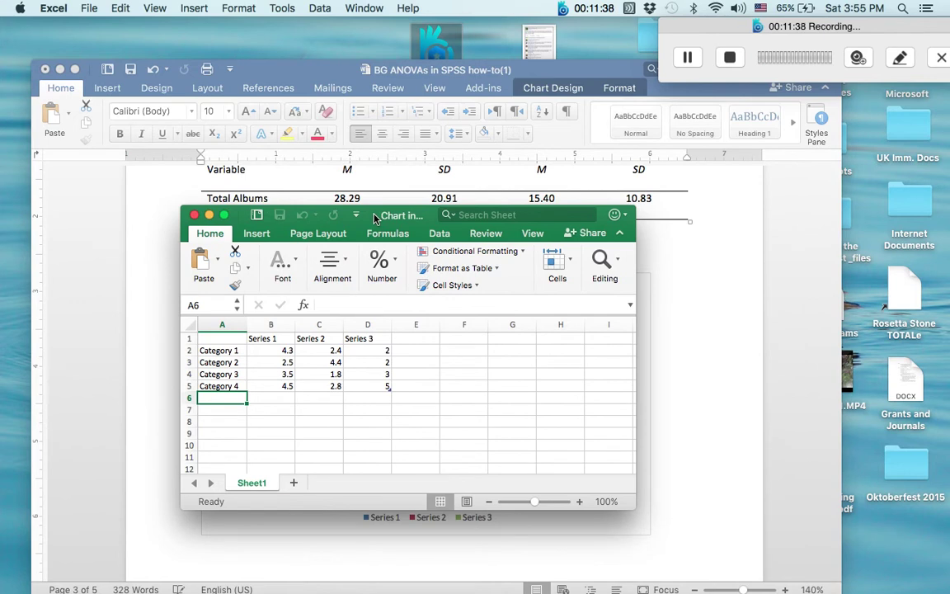
left_click(222, 374)
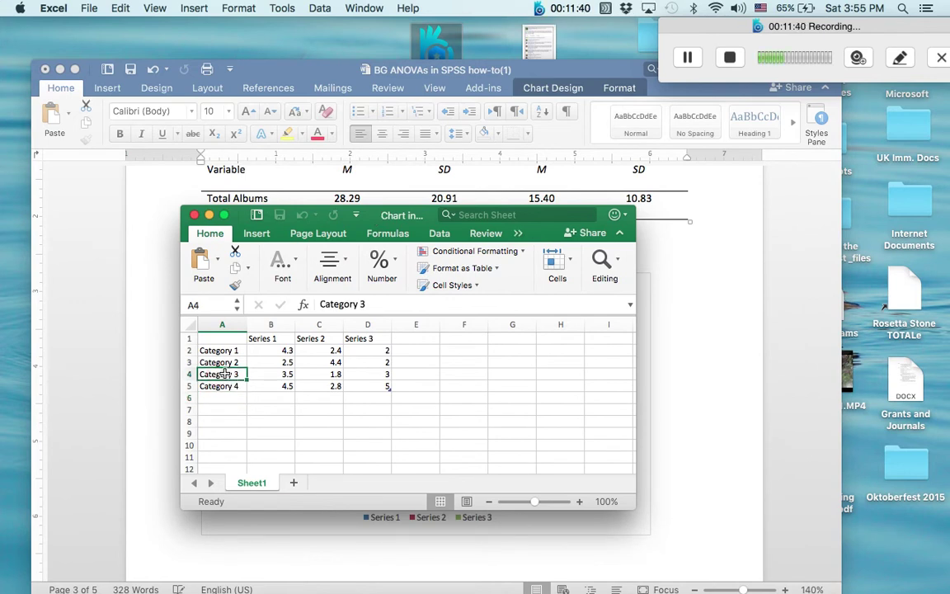
left_click_drag(224, 374, 359, 390)
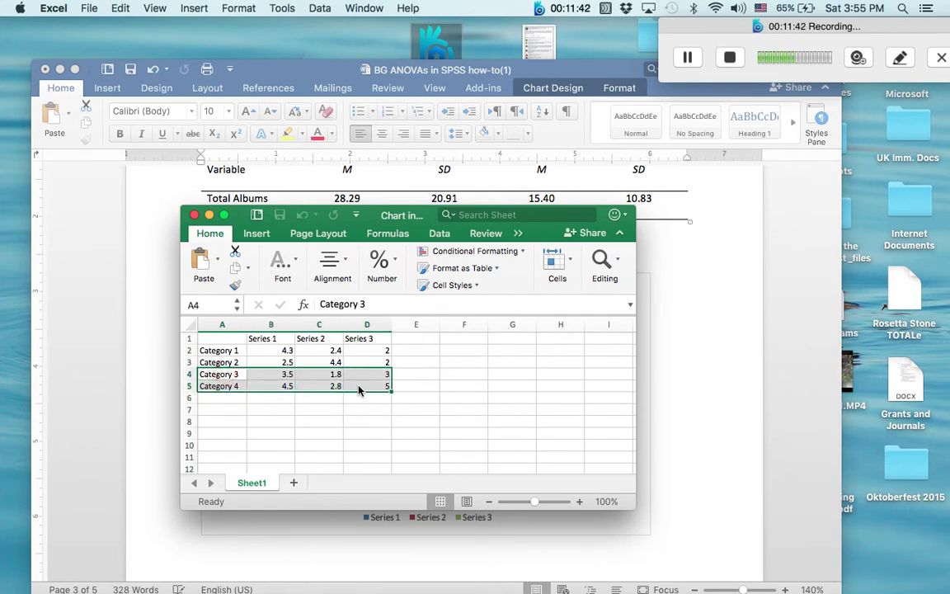
left_click(226, 351)
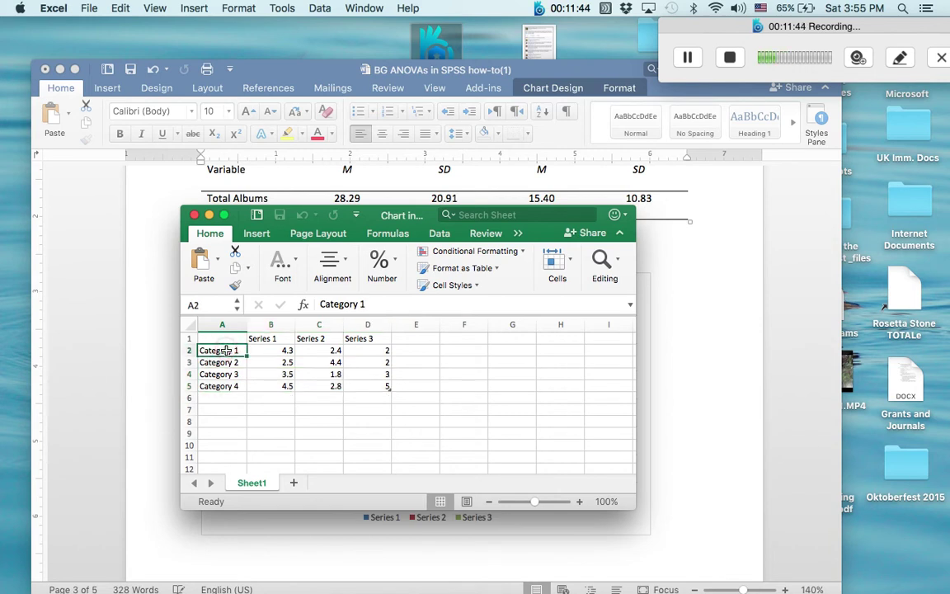
type("Total Albums")
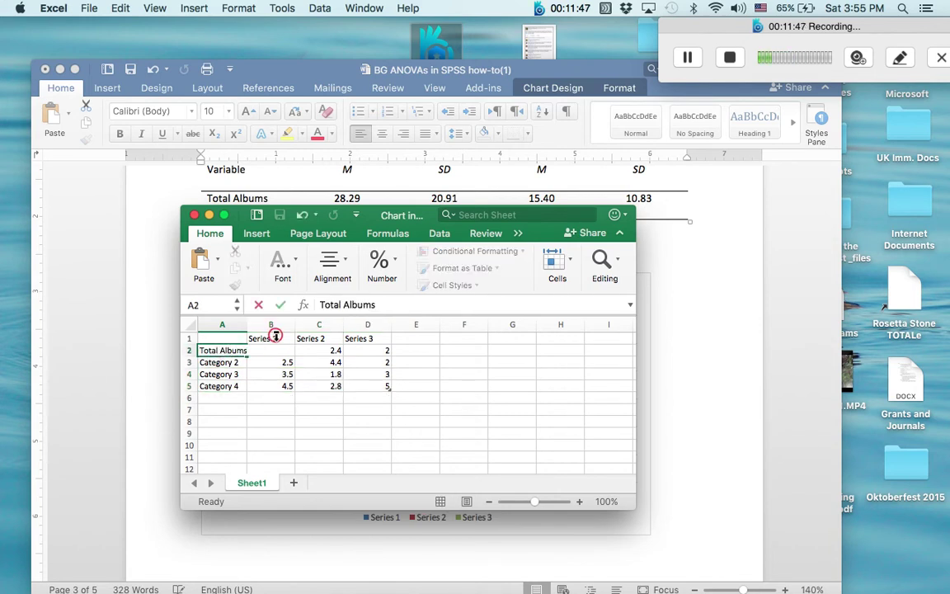
Rename Series 1 and 2 to 'Married' and 'Single', then select the Category 2–4 rows
left_click_drag(276, 350, 280, 386)
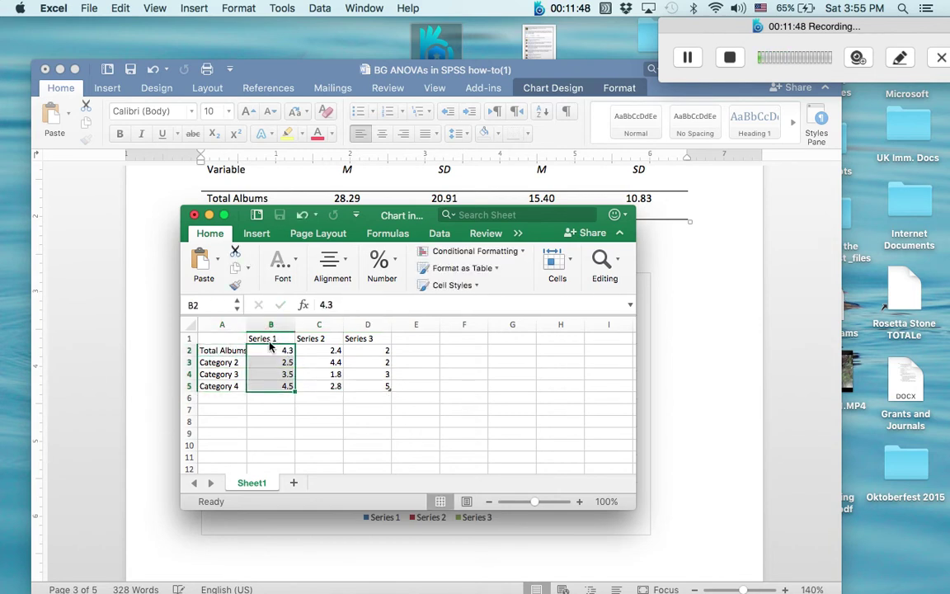
left_click(280, 335, "shift")
left_click(276, 337)
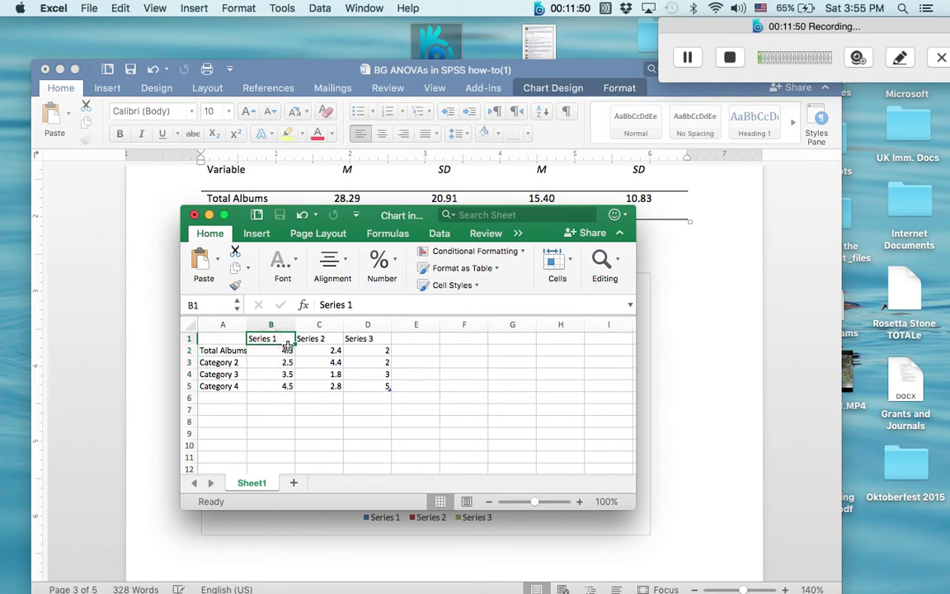
type("Married")
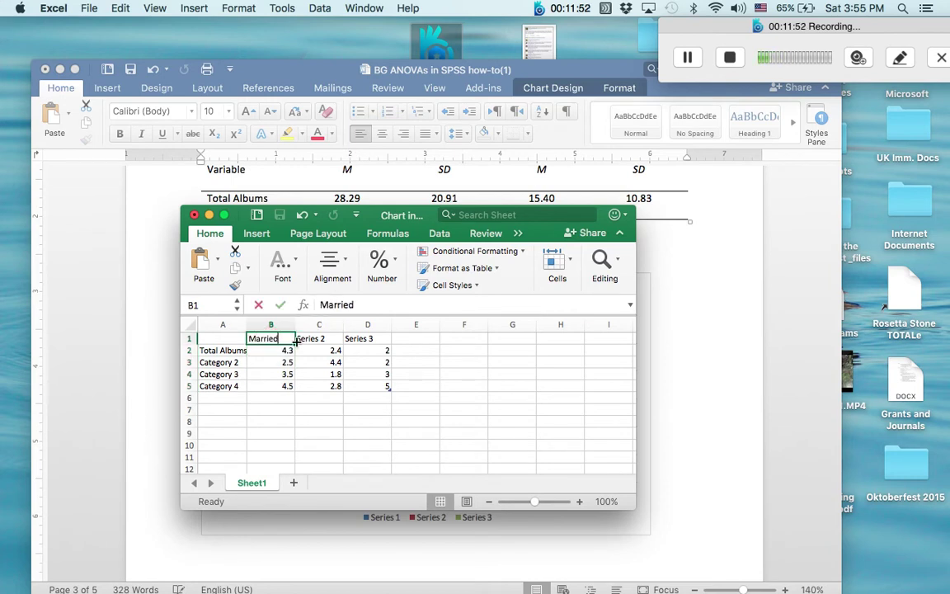
key("Tab")
type("Single")
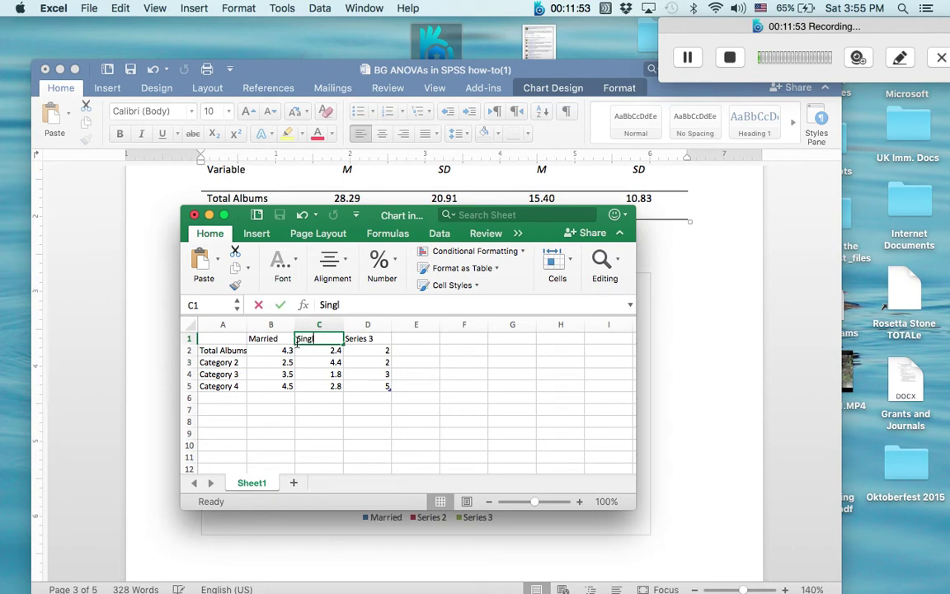
left_click(329, 406)
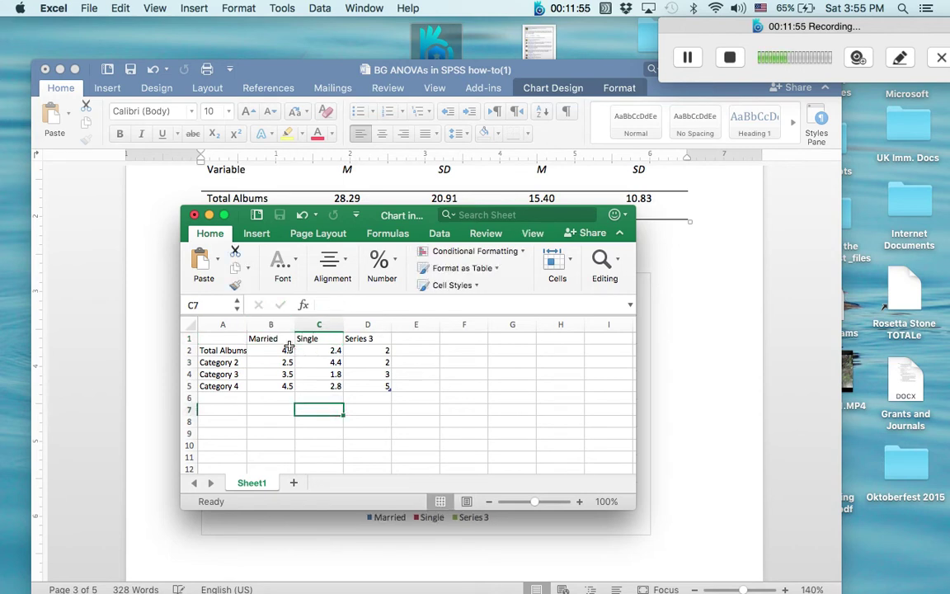
left_click(207, 363)
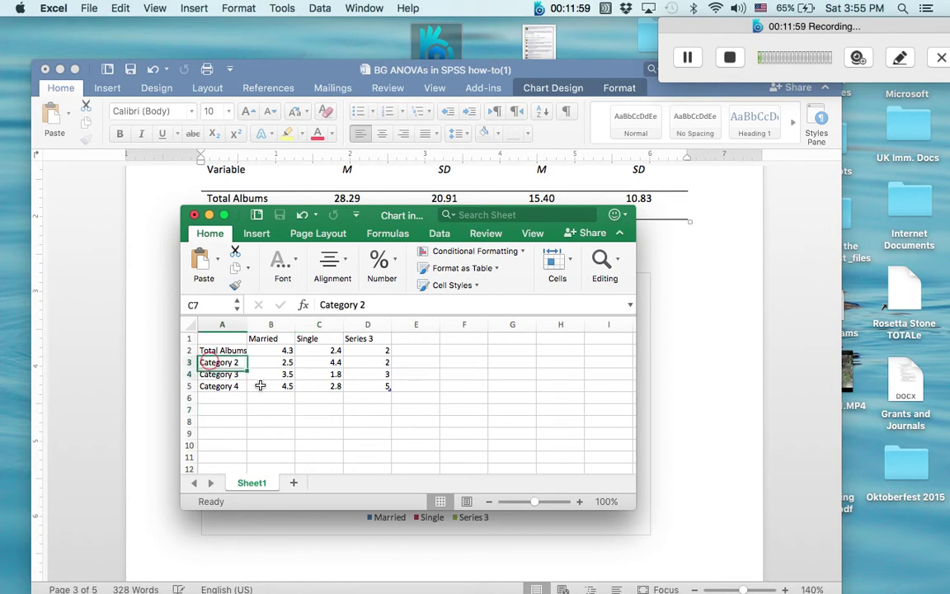
left_click_drag(260, 386, 370, 384)
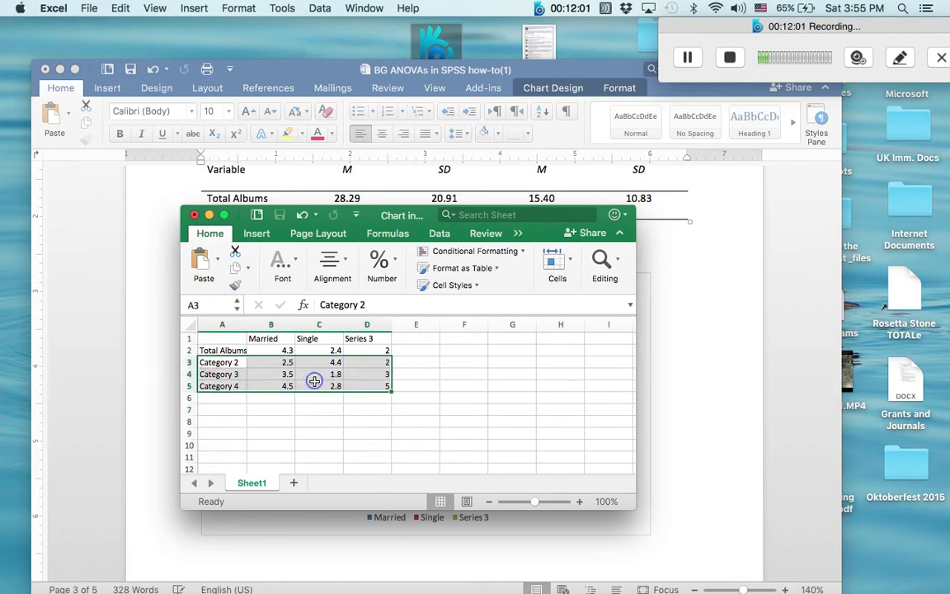
Delete the Category 2–4 rows and the Series 3 column, then undo both deletions
right_click(314, 380)
mouse_move(356, 410)
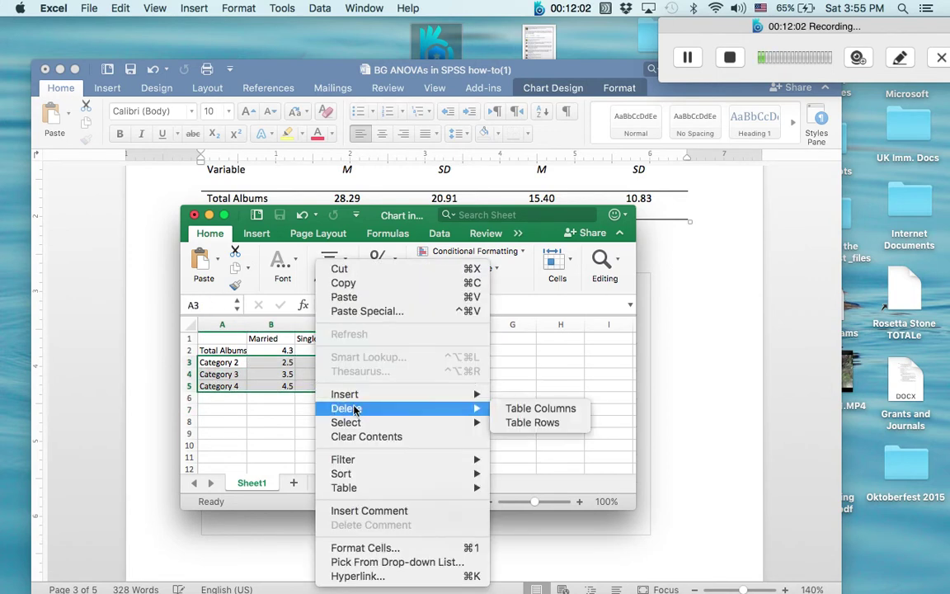
left_click(540, 422)
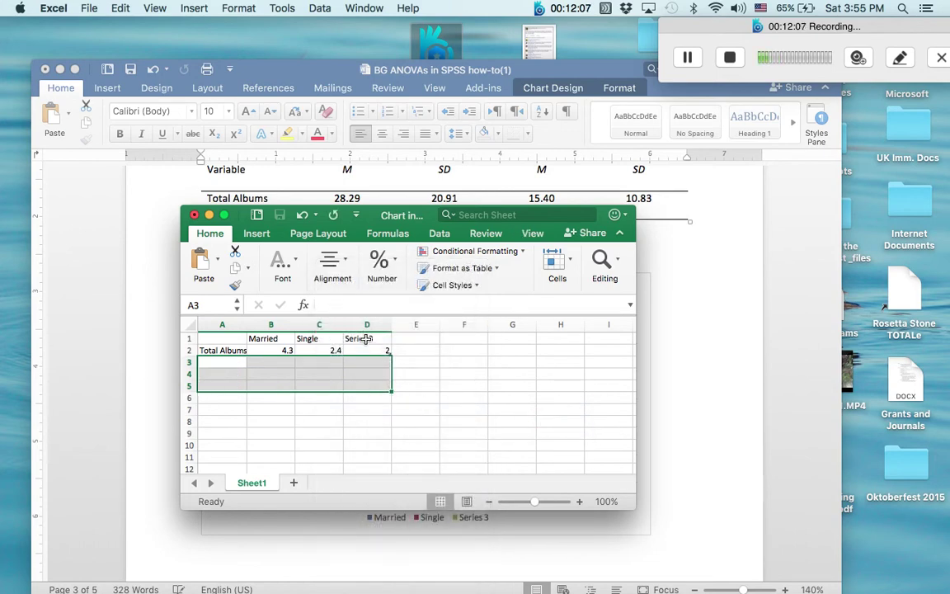
left_click_drag(365, 338, 371, 353)
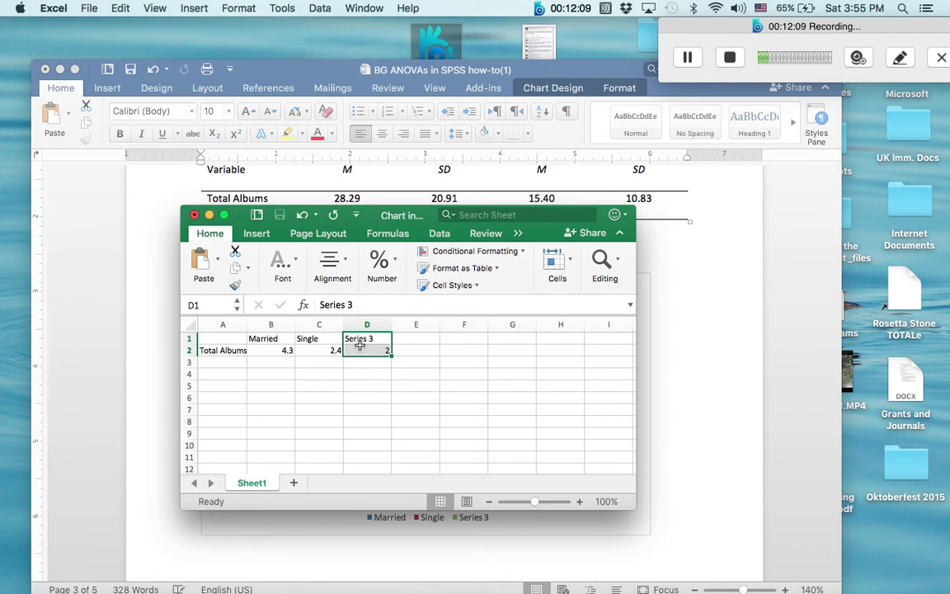
right_click(360, 345)
mouse_move(419, 410)
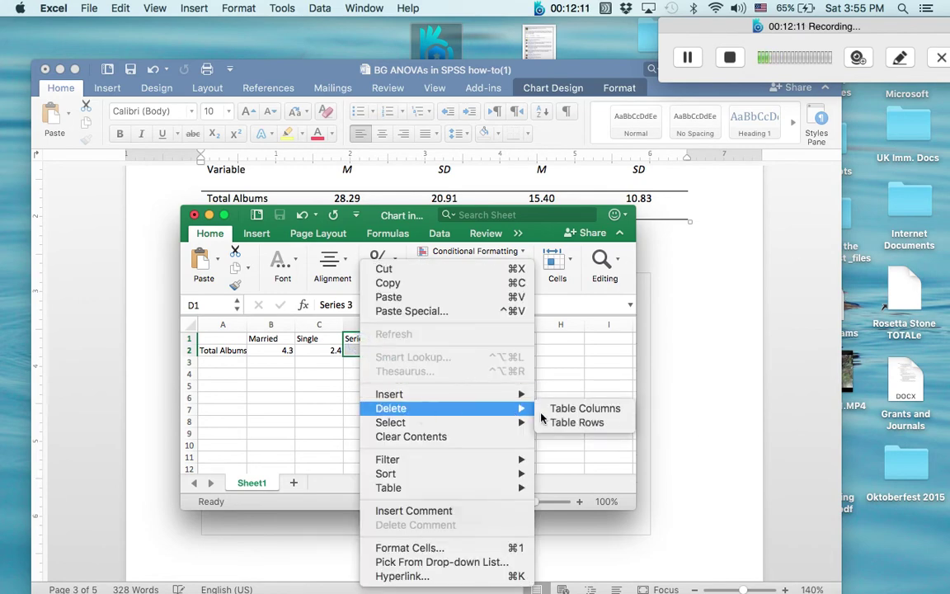
left_click(566, 412)
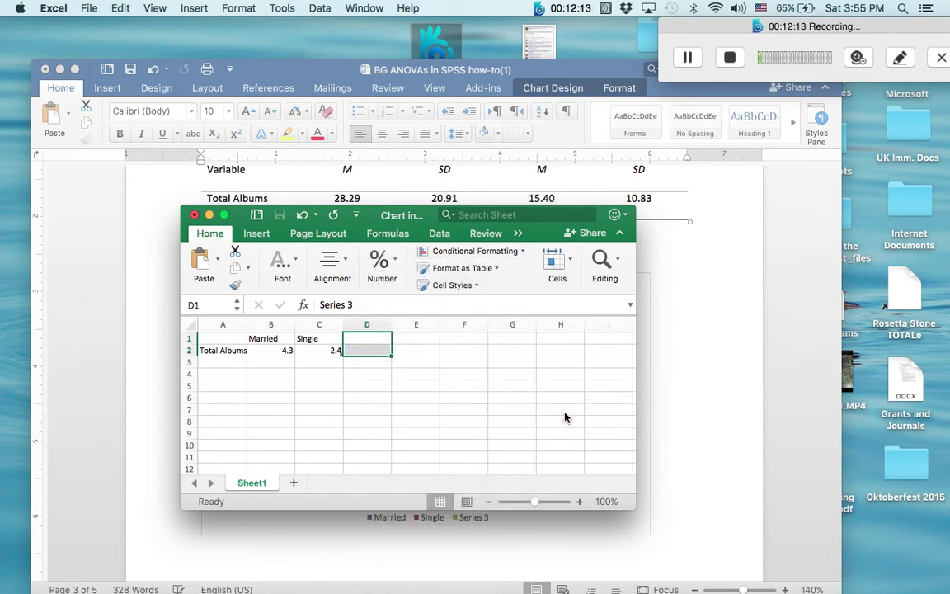
left_click(339, 387)
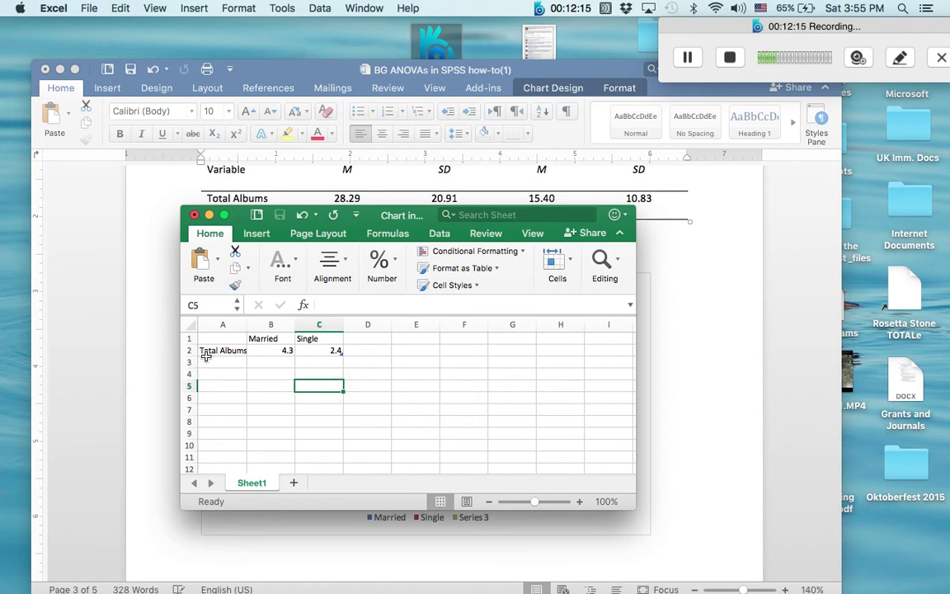
left_click(301, 215)
left_click(301, 214)
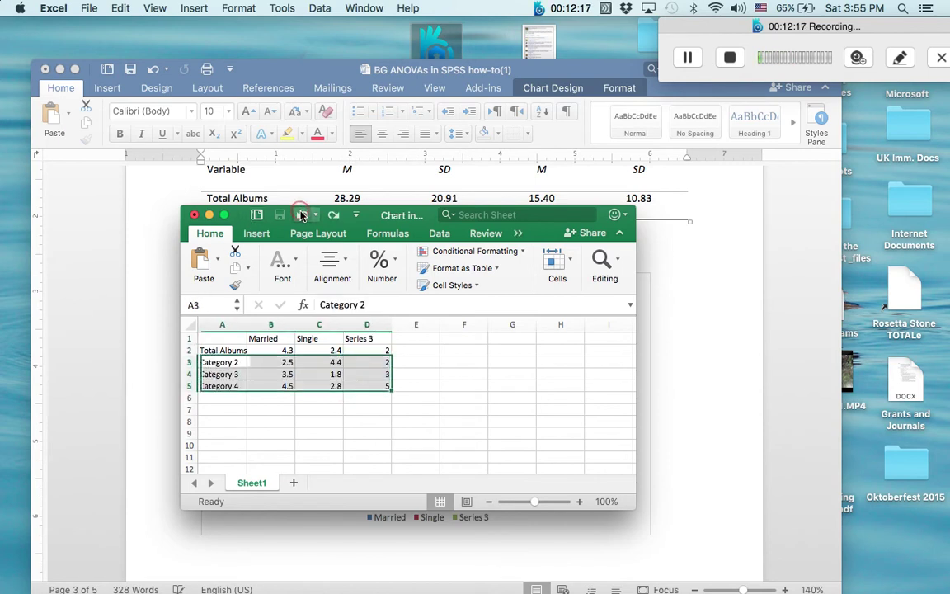
Delete the Category 2–4 table rows and the Series 3 table column again
right_click(216, 376)
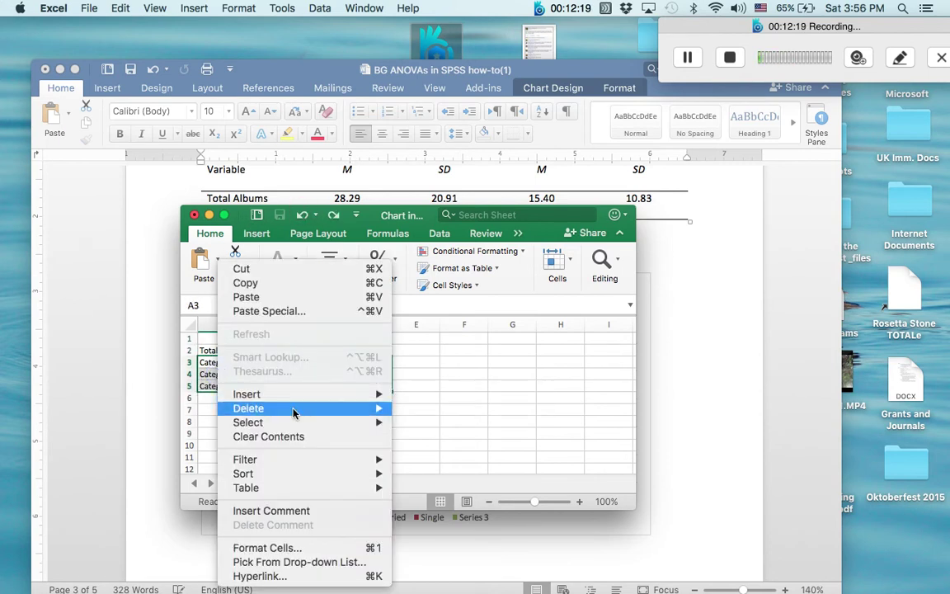
mouse_move(317, 409)
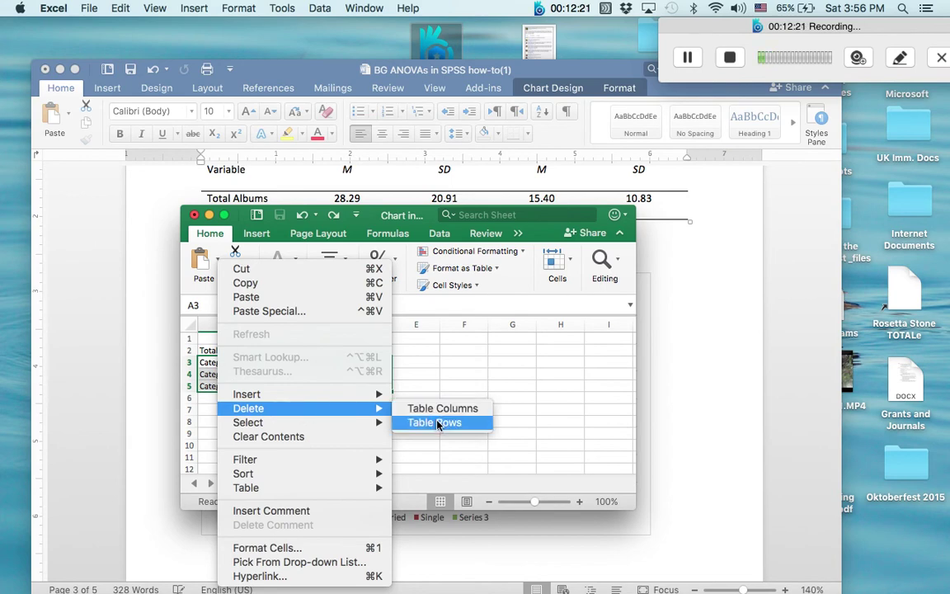
left_click(437, 424)
left_click_drag(373, 336, 373, 351)
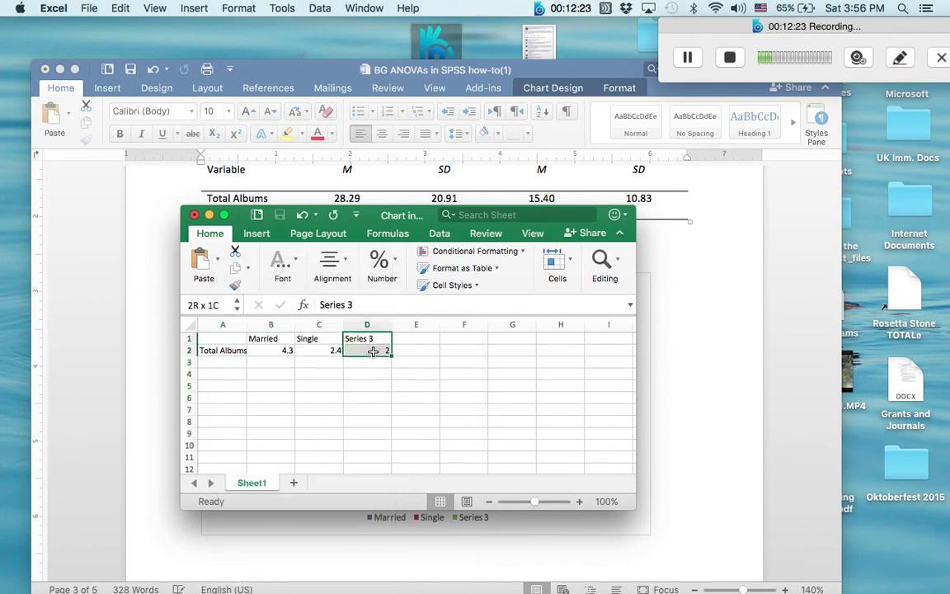
right_click(373, 351)
mouse_move(421, 408)
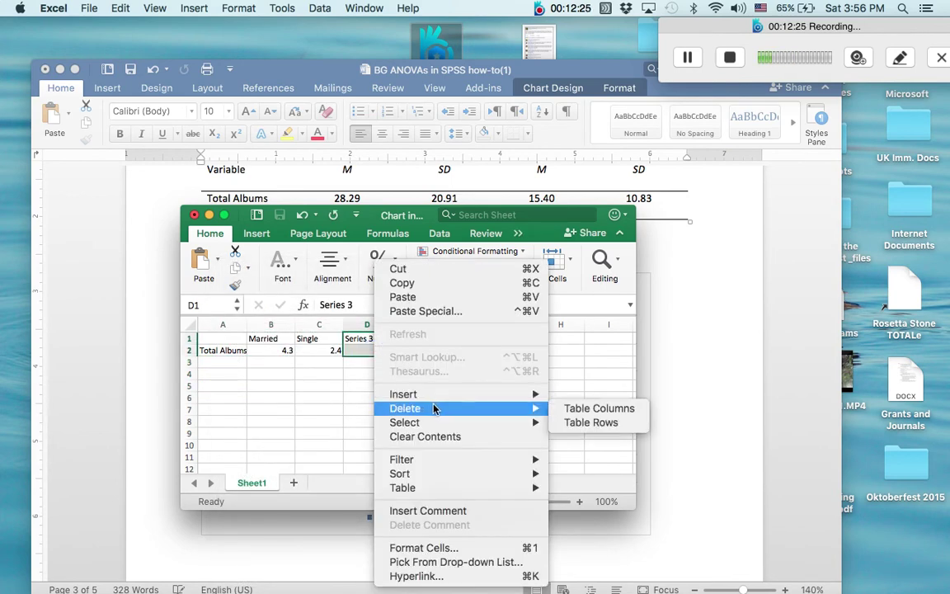
left_click(596, 410)
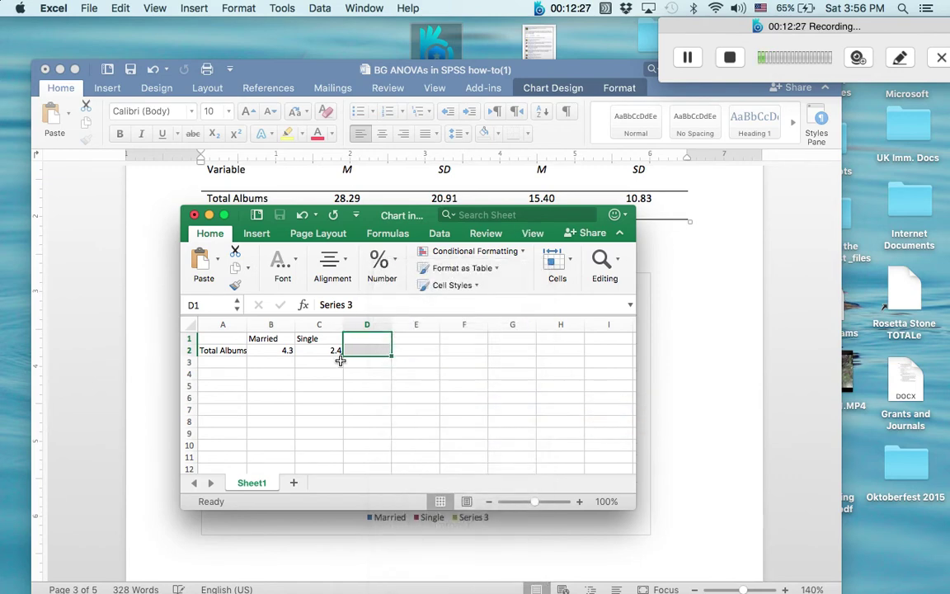
Close the data sheet, then reopen the chart's data in Excel via Edit Data
left_click(194, 215)
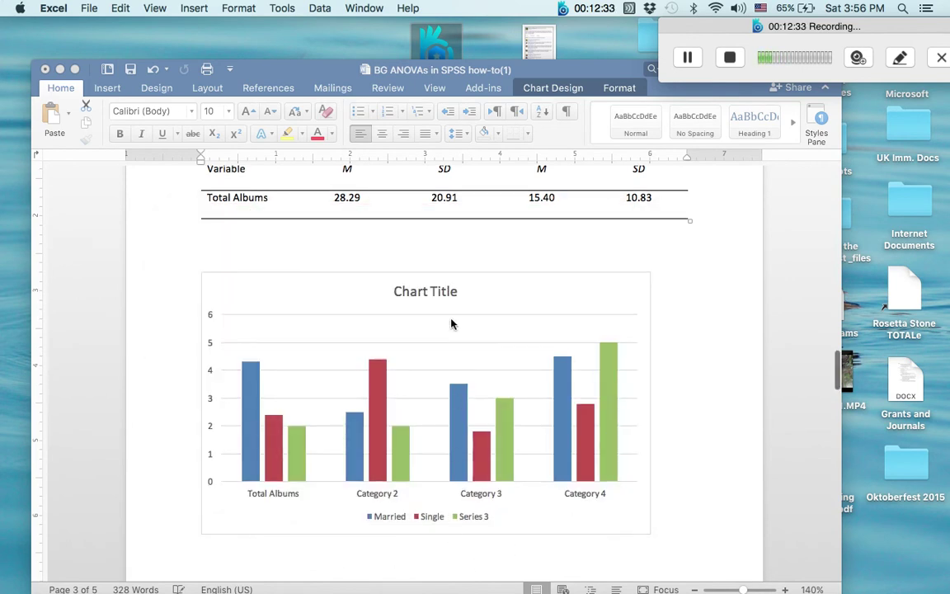
scroll(451, 324, "down", 3)
left_click(509, 252)
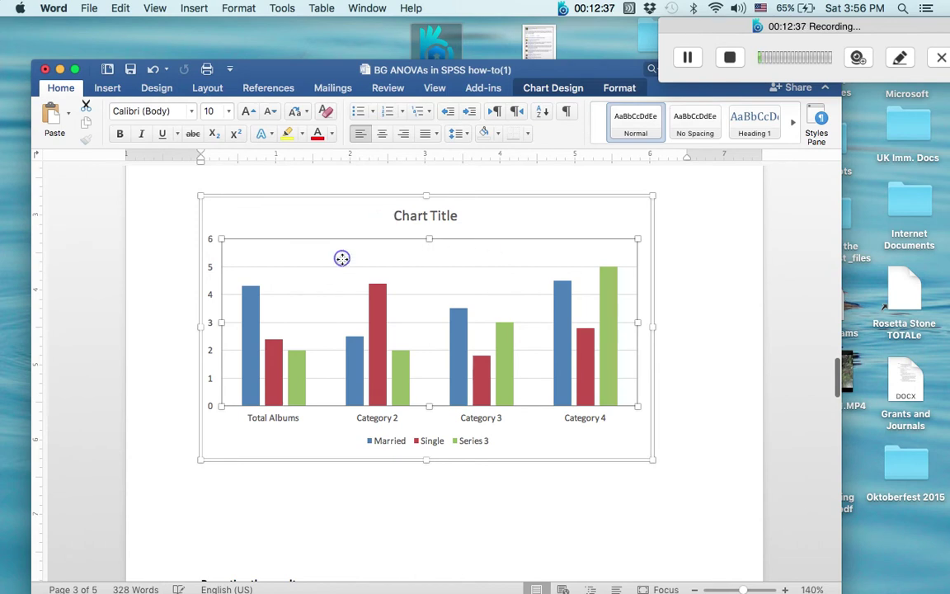
double_click(394, 307)
right_click(343, 257)
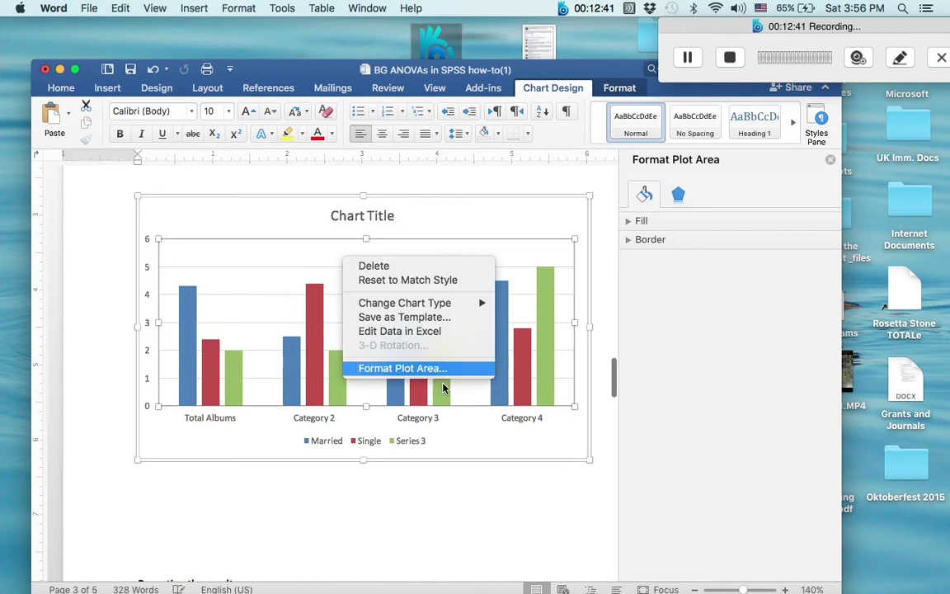
left_click(417, 332)
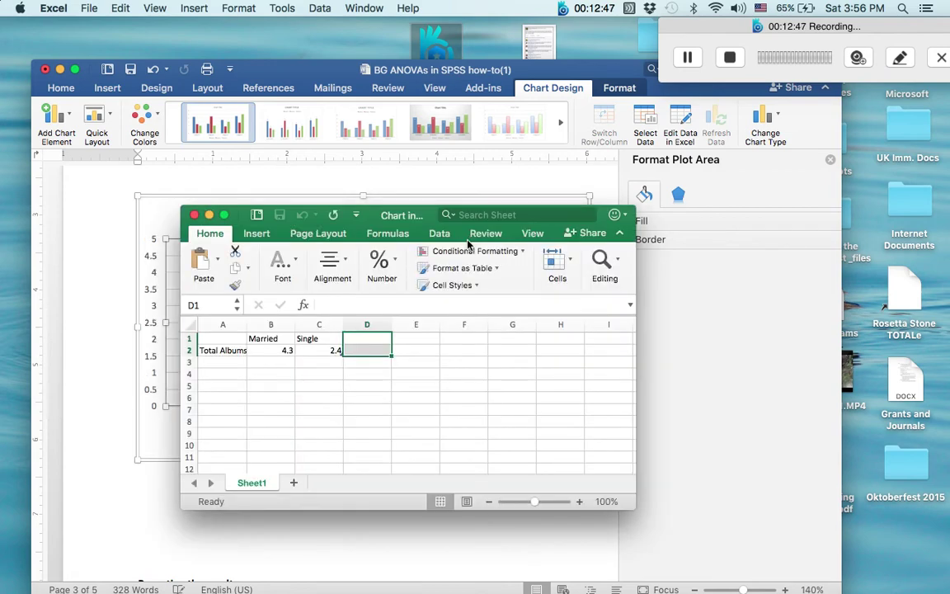
Enter Total Albums values of 28.29 for Married and 15.40 for Single, then close the sheet
left_click(271, 351)
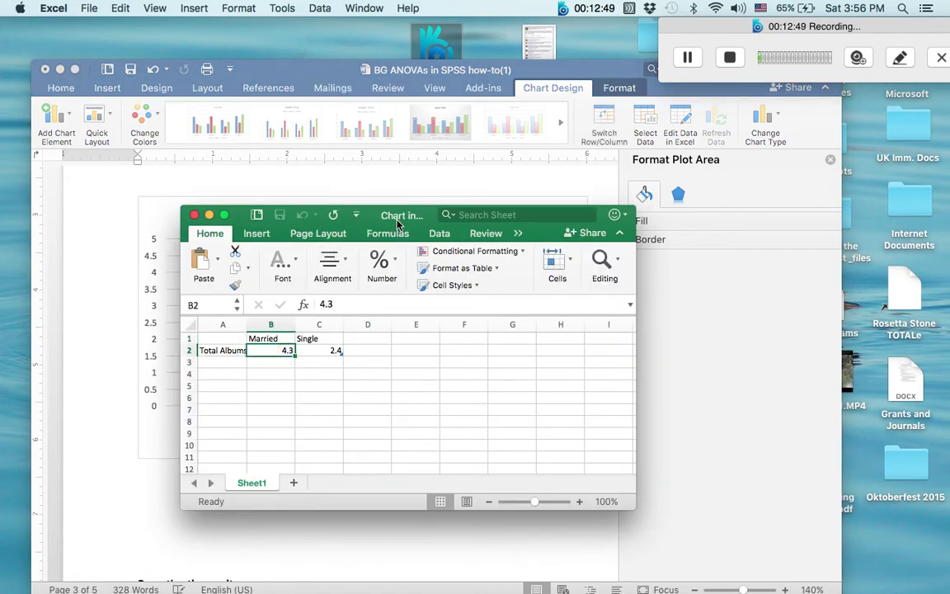
left_click_drag(398, 221, 452, 276)
scroll(401, 181, "up", 5)
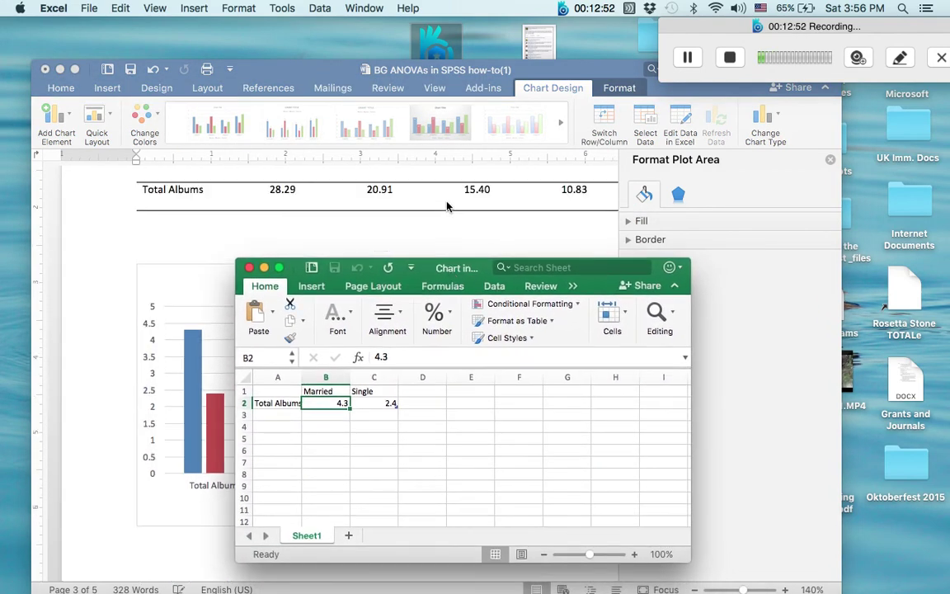
scroll(447, 207, "down", 1)
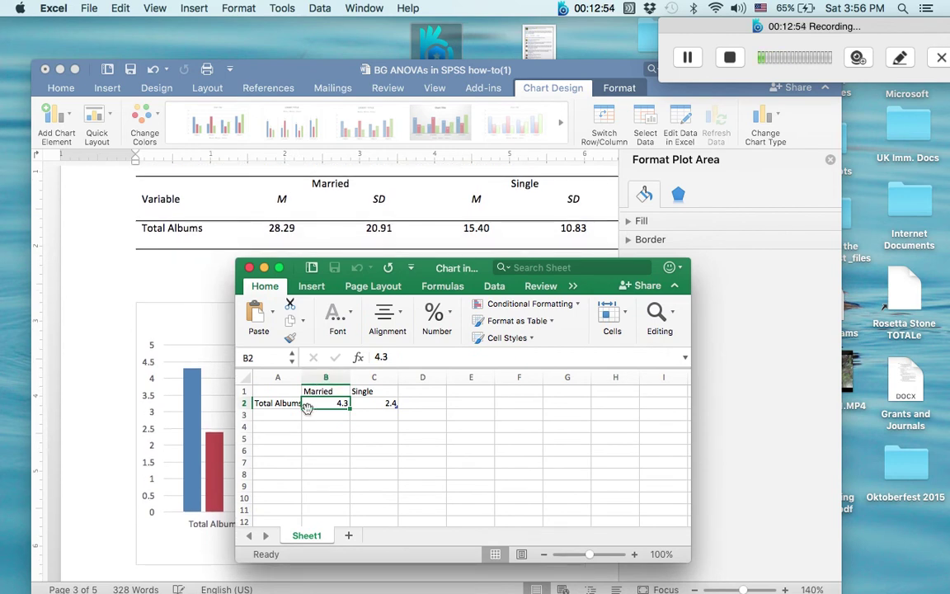
type("28.29")
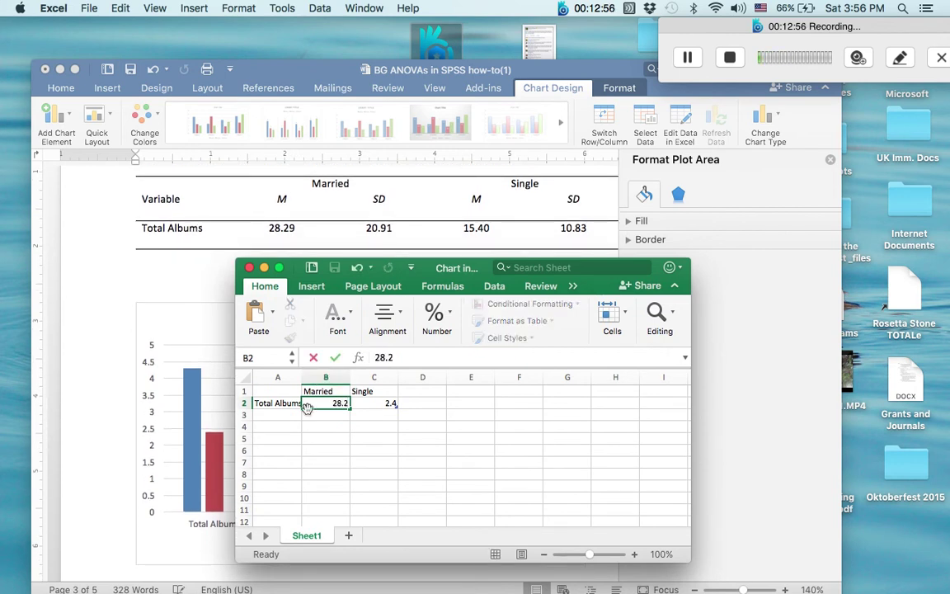
left_click(384, 403)
type("15")
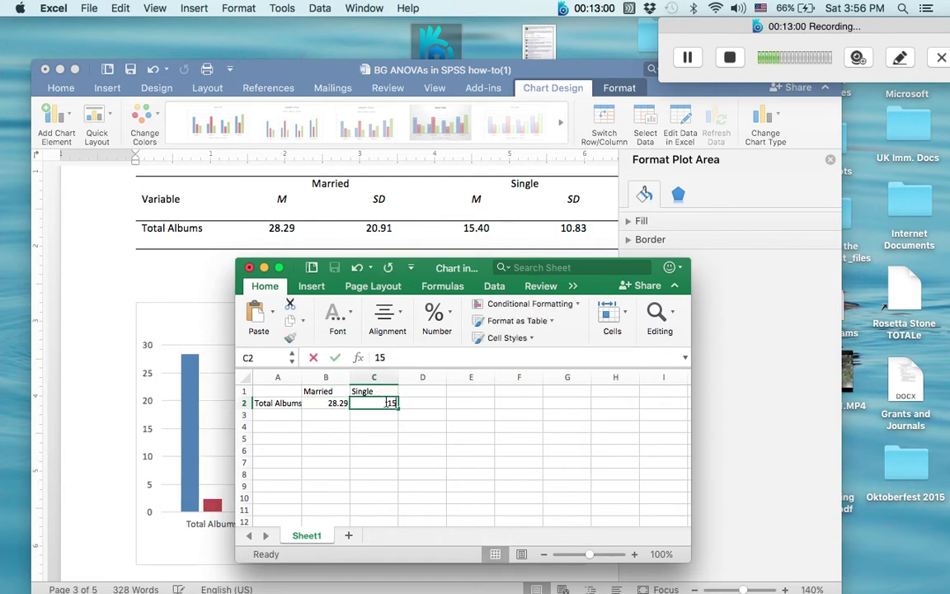
type(".40")
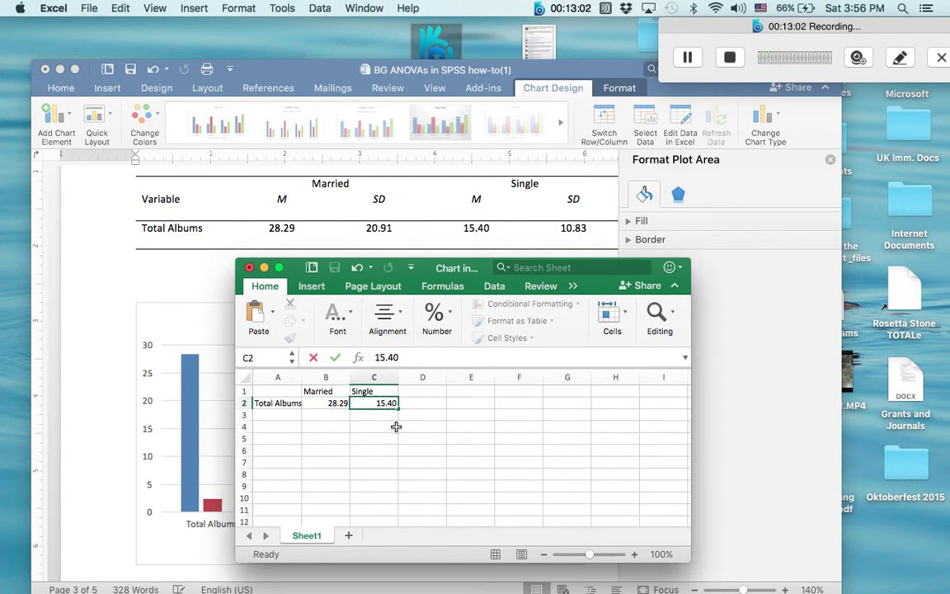
key("Return")
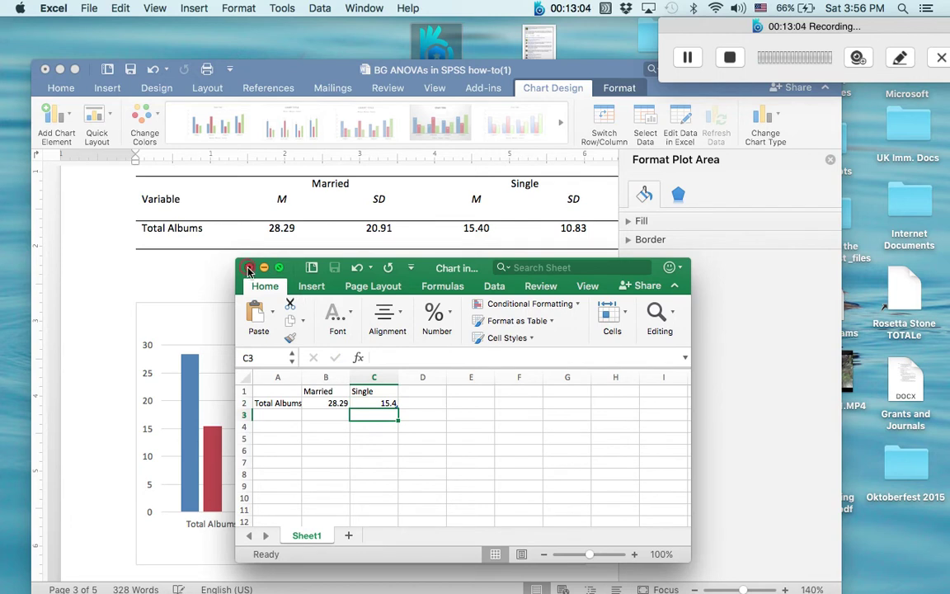
left_click(248, 268)
left_click(213, 417)
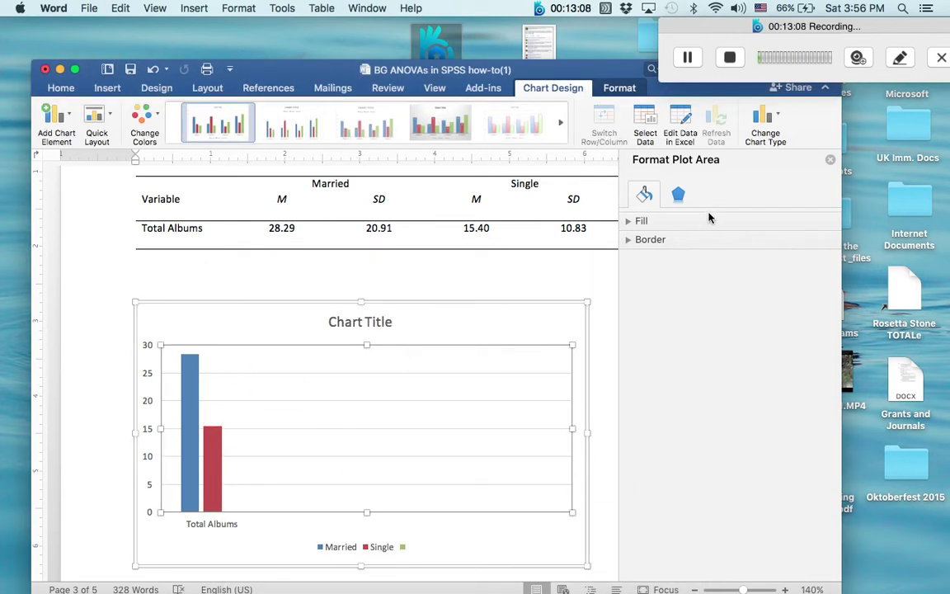
Open the plot area's border, fill and context-menu options, then dismiss them unchanged
left_click(668, 239)
left_click(658, 220)
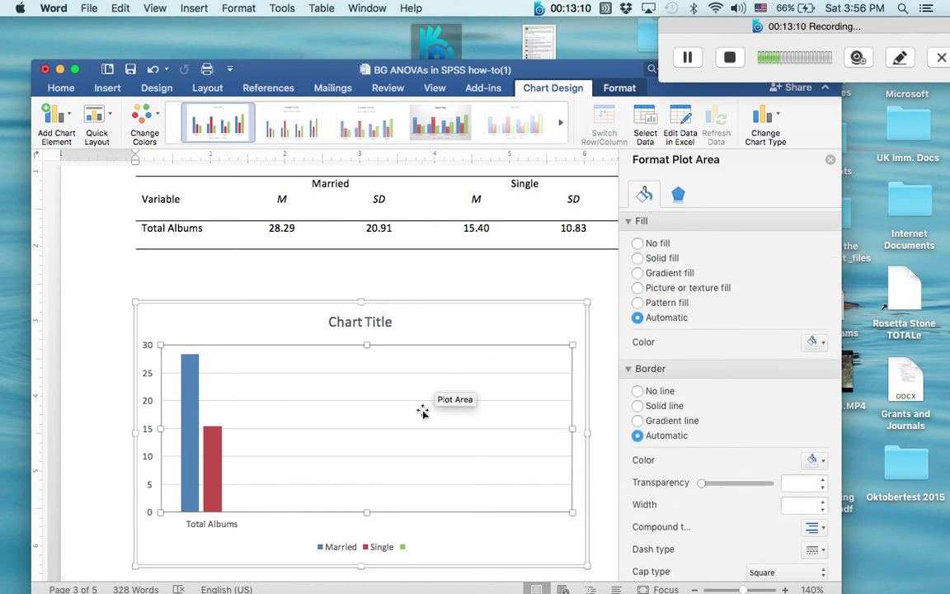
right_click(339, 425)
mouse_move(401, 470)
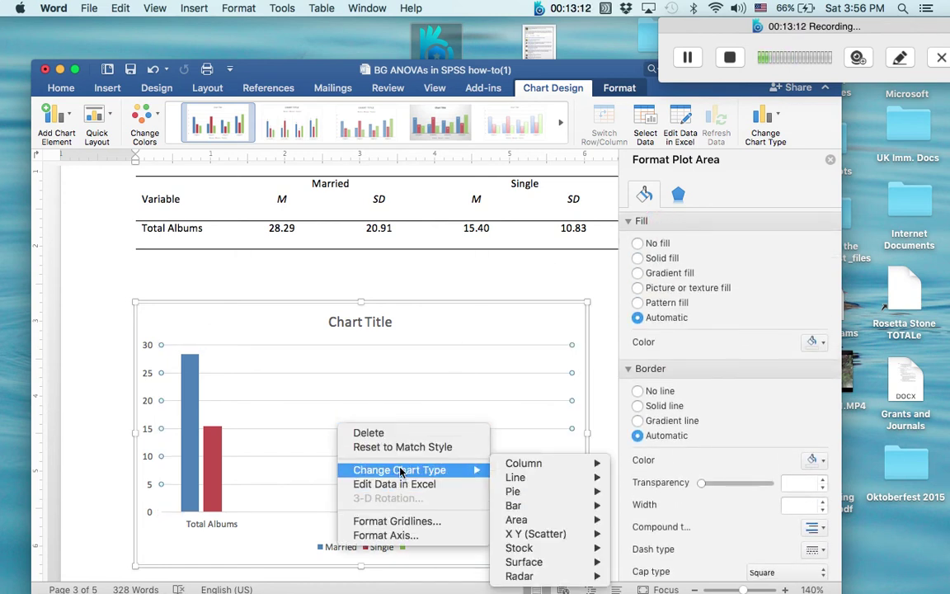
left_click(92, 410)
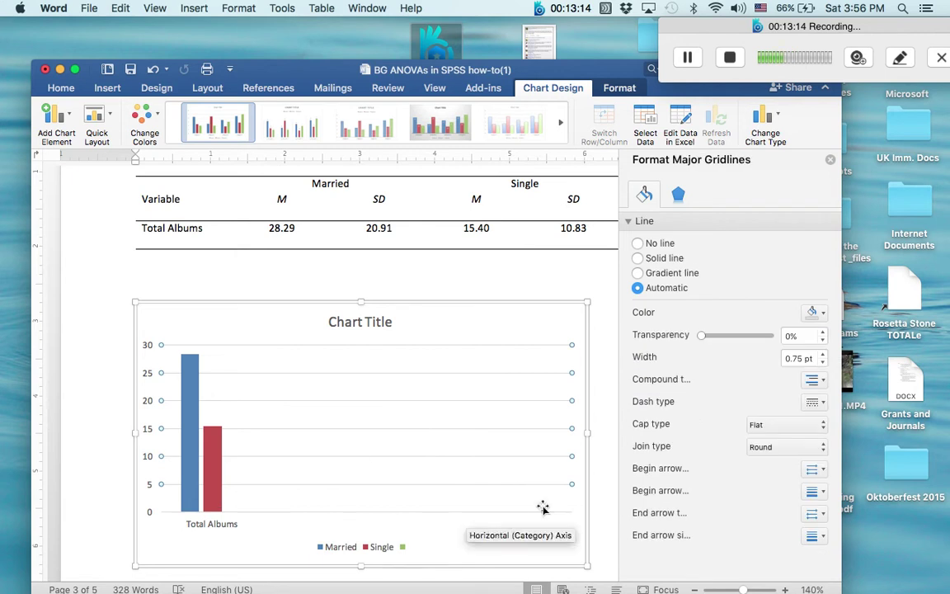
Narrow the chart to about half its width
left_click_drag(582, 435, 389, 430)
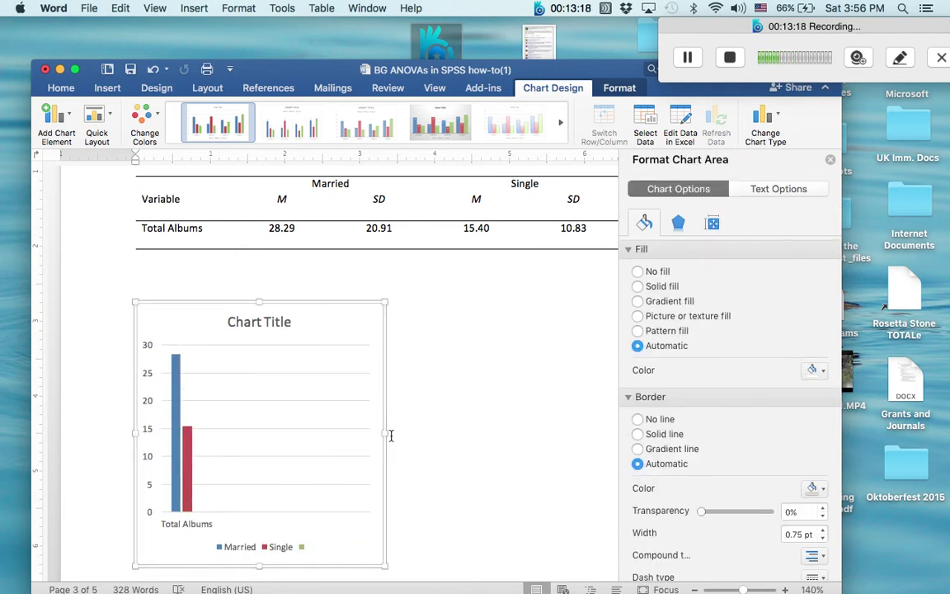
scroll(491, 452, "down", 10)
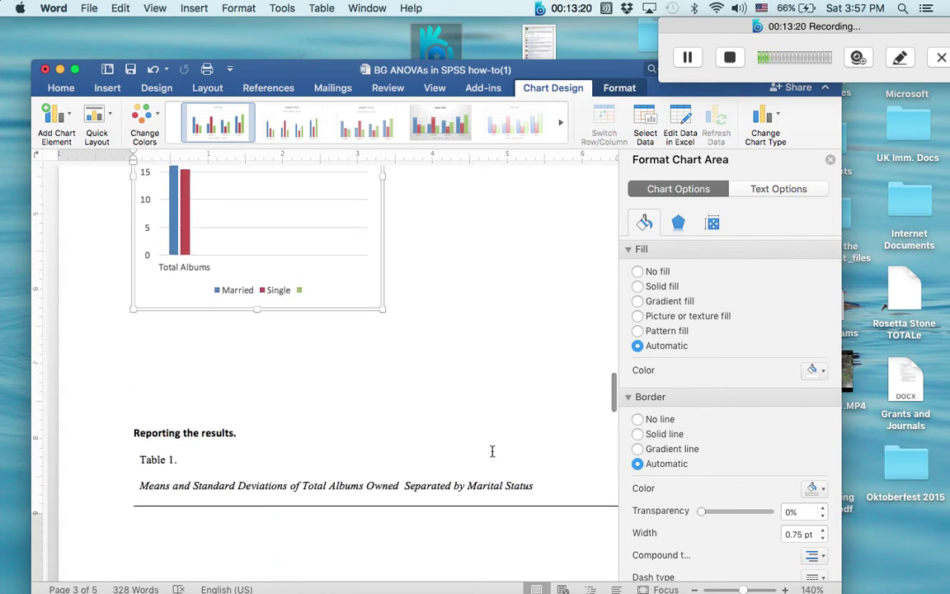
scroll(491, 451, "down", 10)
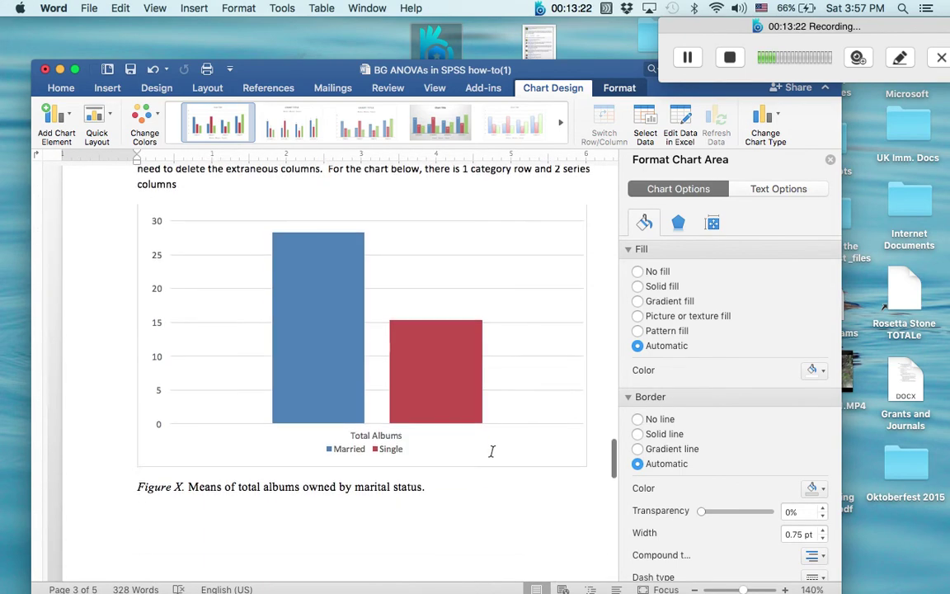
scroll(491, 451, "up", 6)
scroll(491, 451, "up", 15)
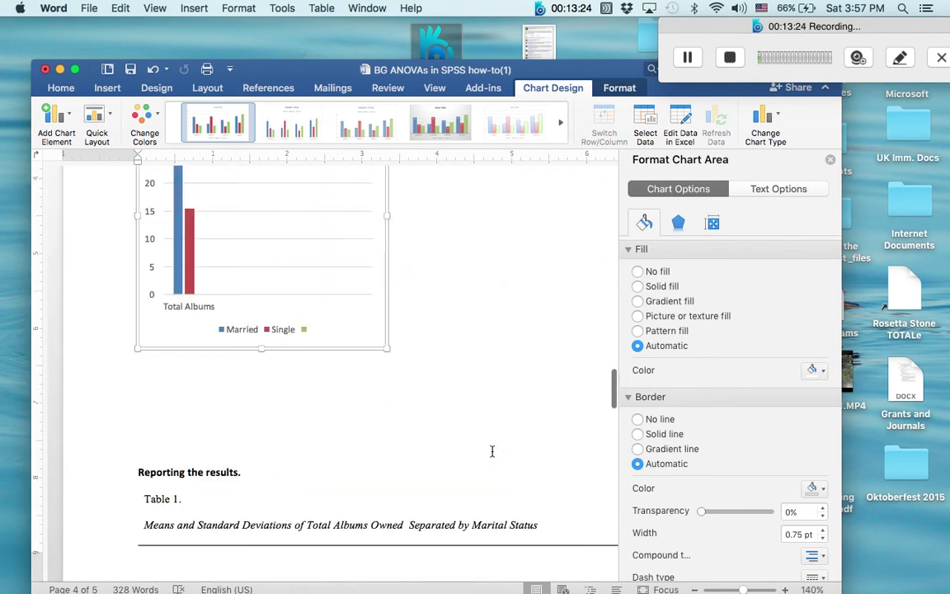
scroll(488, 445, "down", 2)
Open the practice chart's data in Excel and move the data window off the chart
right_click(291, 376)
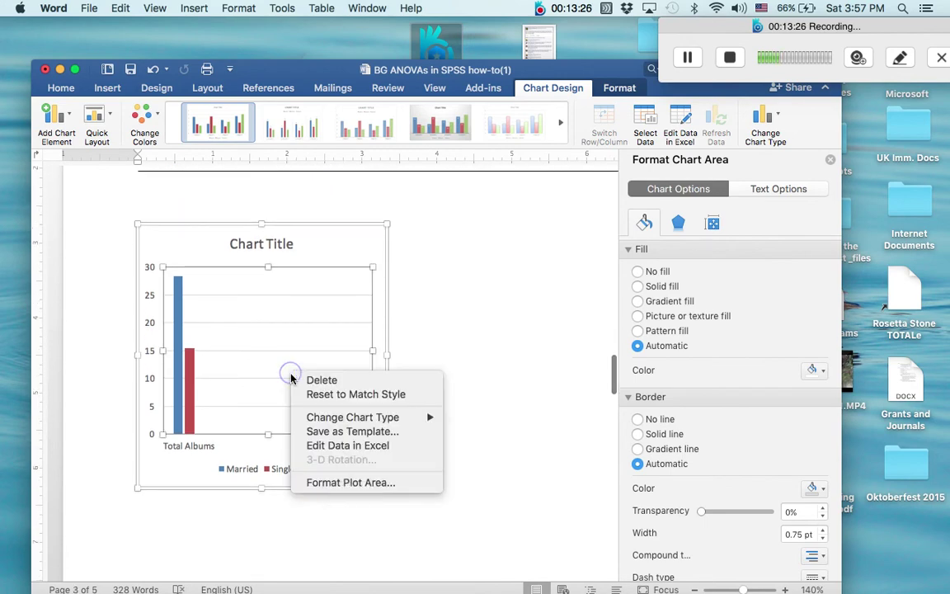
left_click(354, 446)
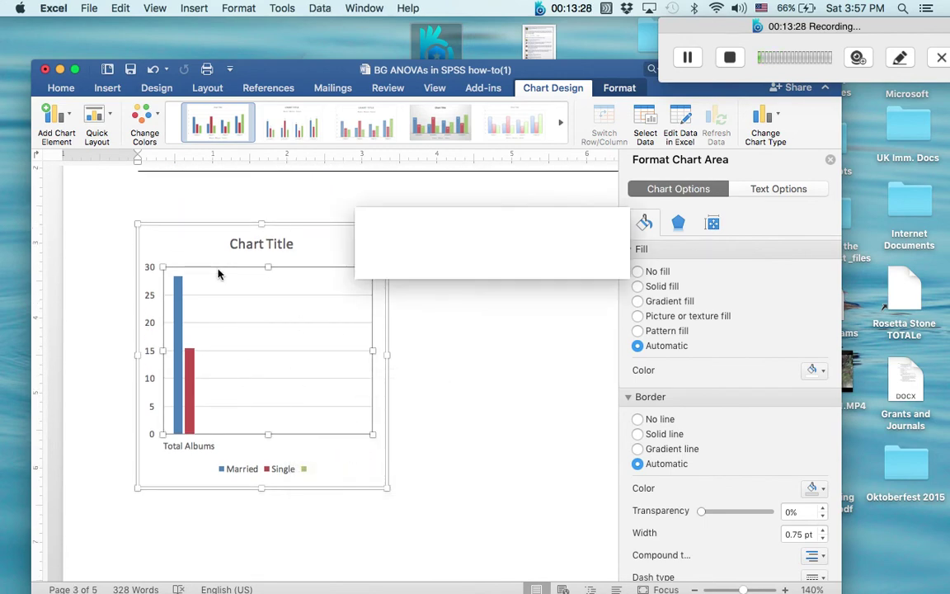
left_click(265, 415)
left_click(270, 450)
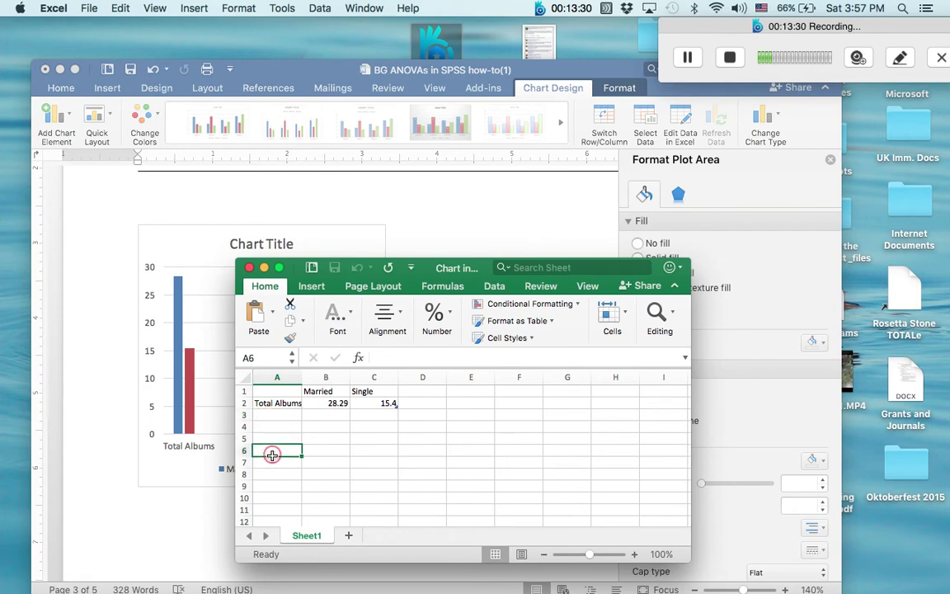
left_click(277, 407)
left_click(285, 415)
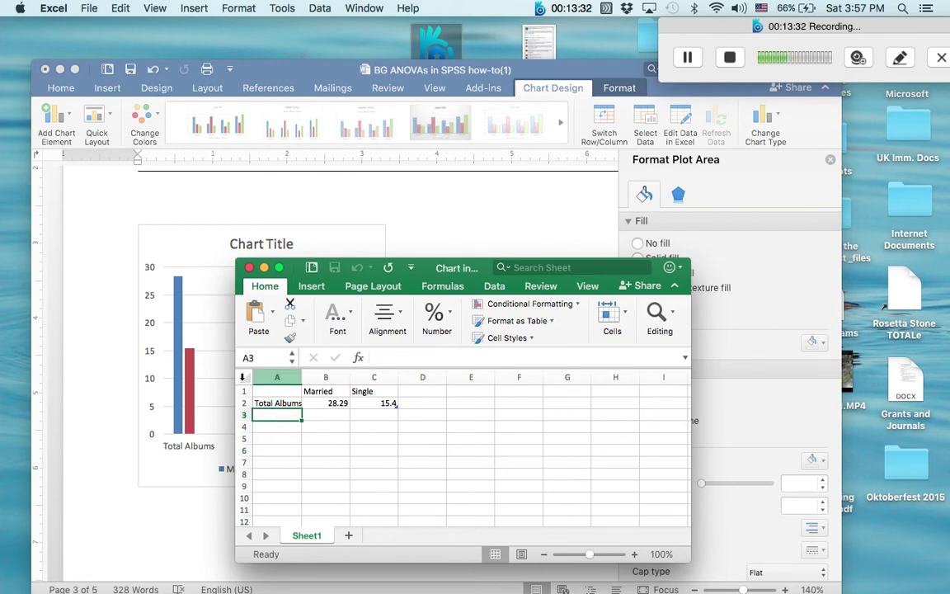
left_click_drag(440, 272, 634, 213)
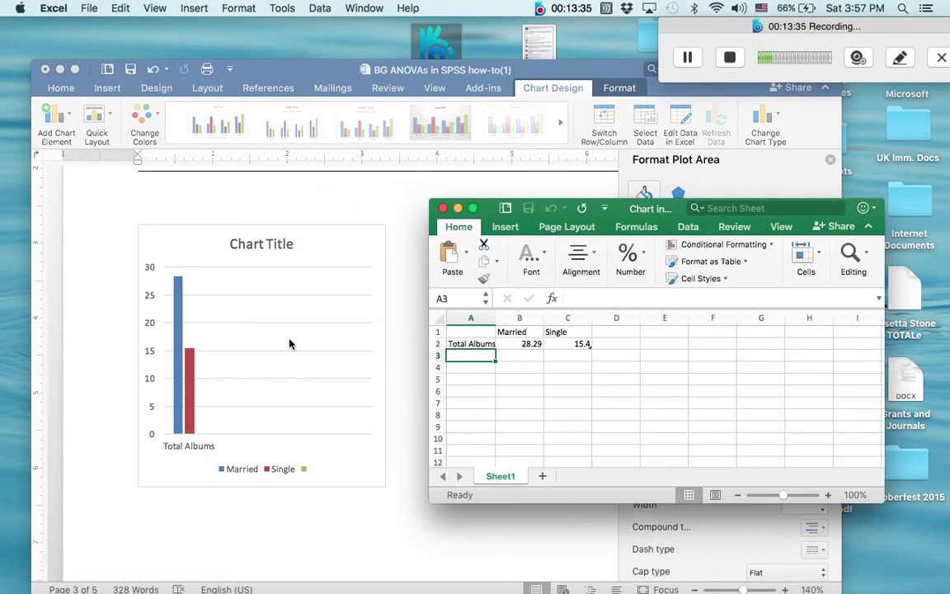
Delete the empty row 3 and column D from the chart data
left_click(436, 354)
right_click(436, 355)
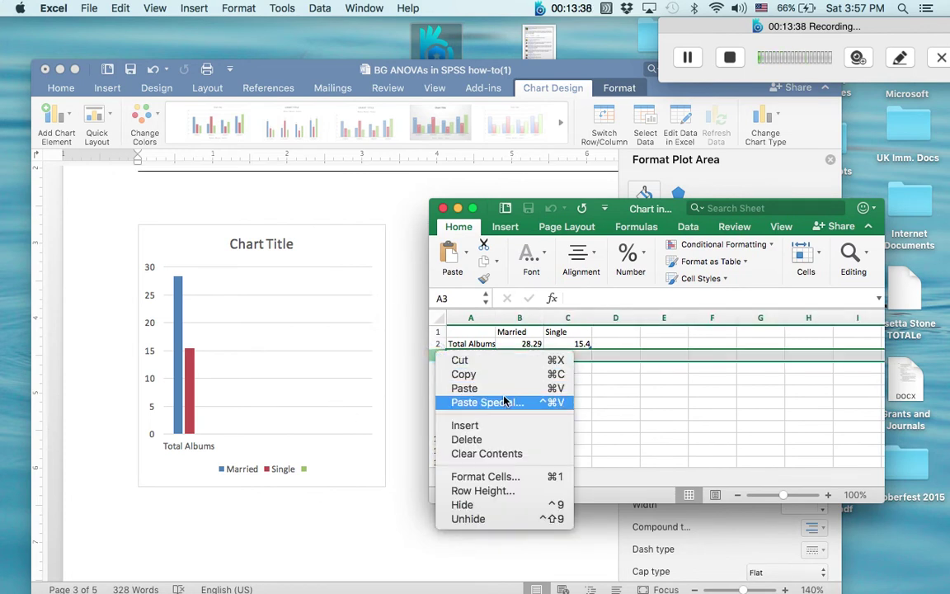
left_click(496, 446)
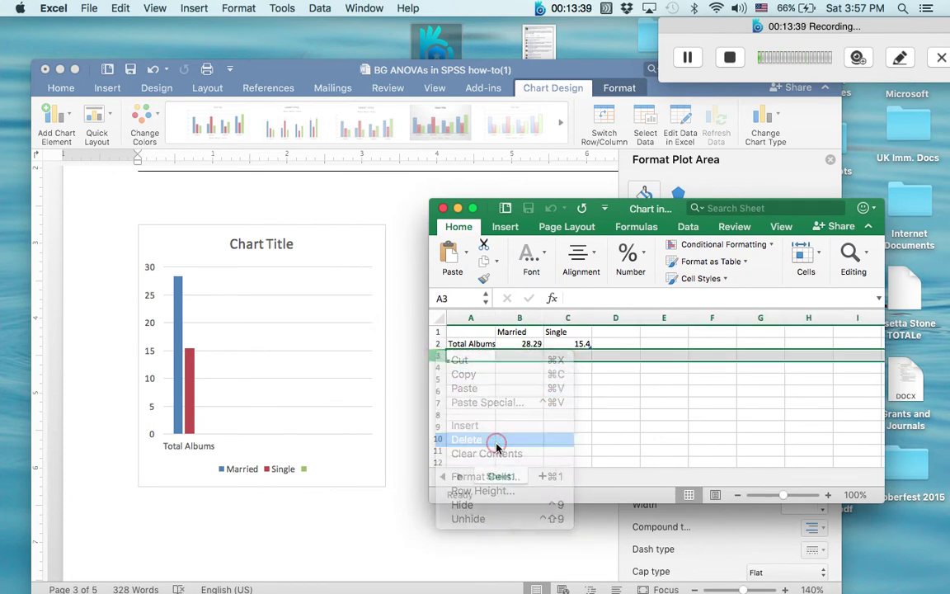
left_click(608, 331)
right_click(606, 333)
left_click(615, 319)
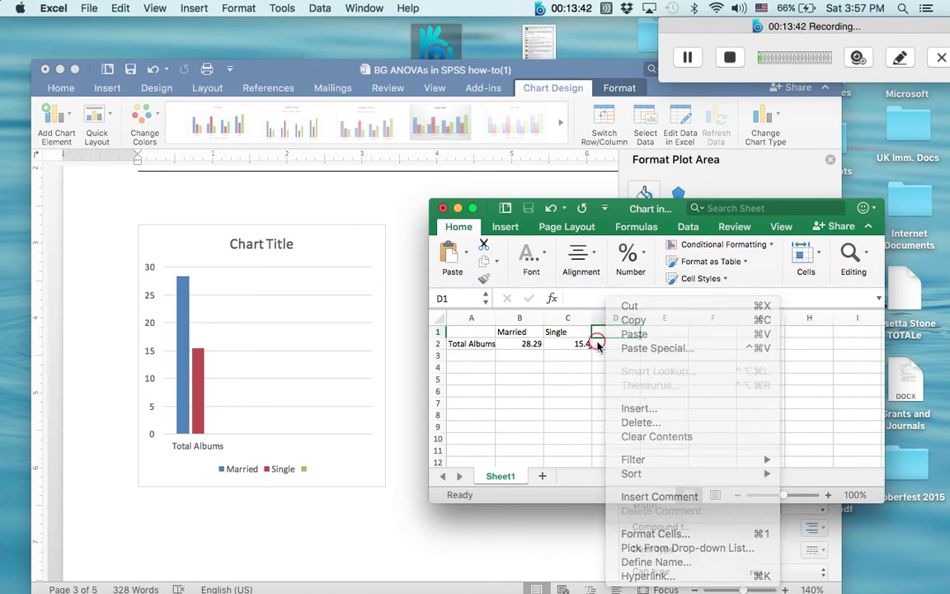
left_click(616, 320)
right_click(618, 333)
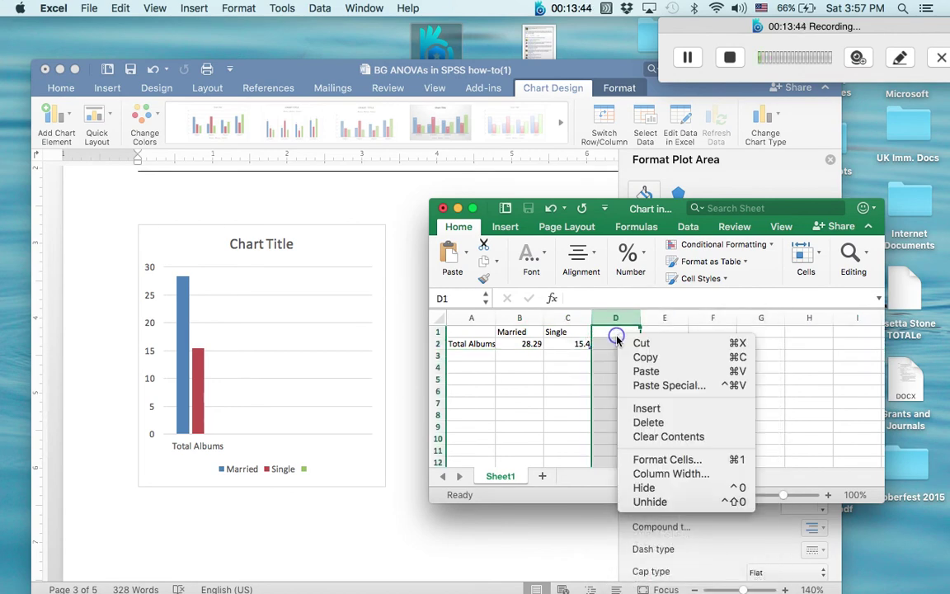
left_click(686, 423)
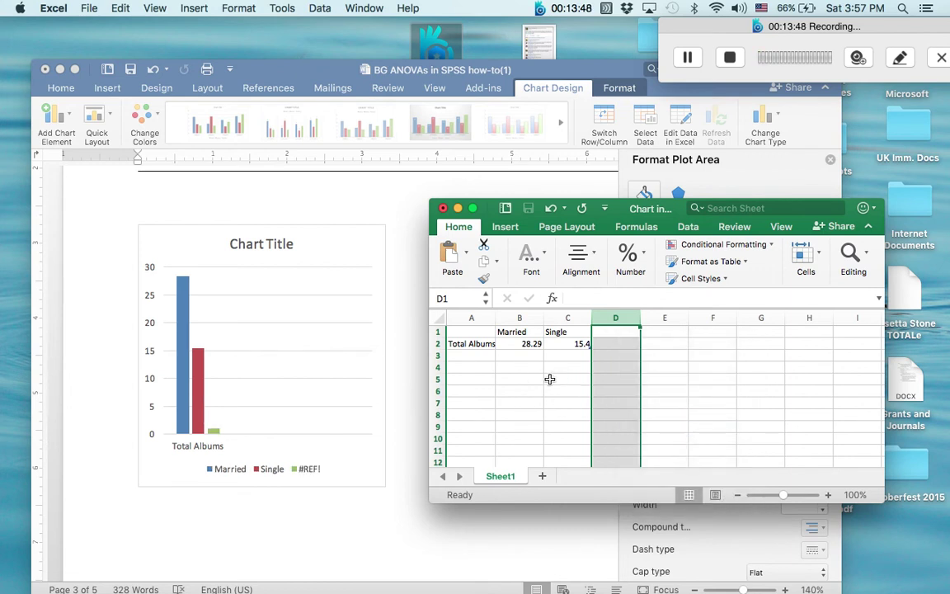
left_click(615, 344)
left_click(616, 333)
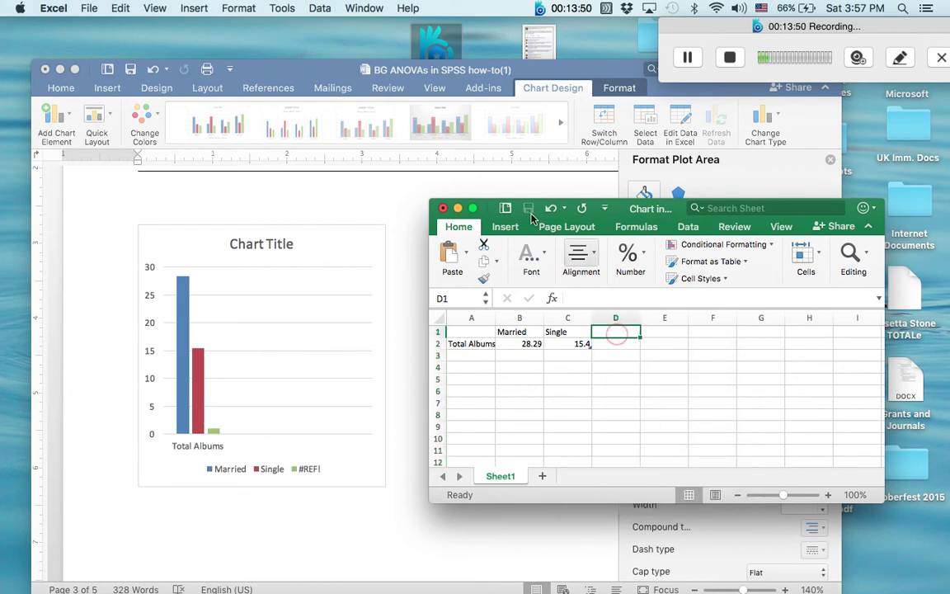
left_click(443, 209)
scroll(415, 434, "down", 10)
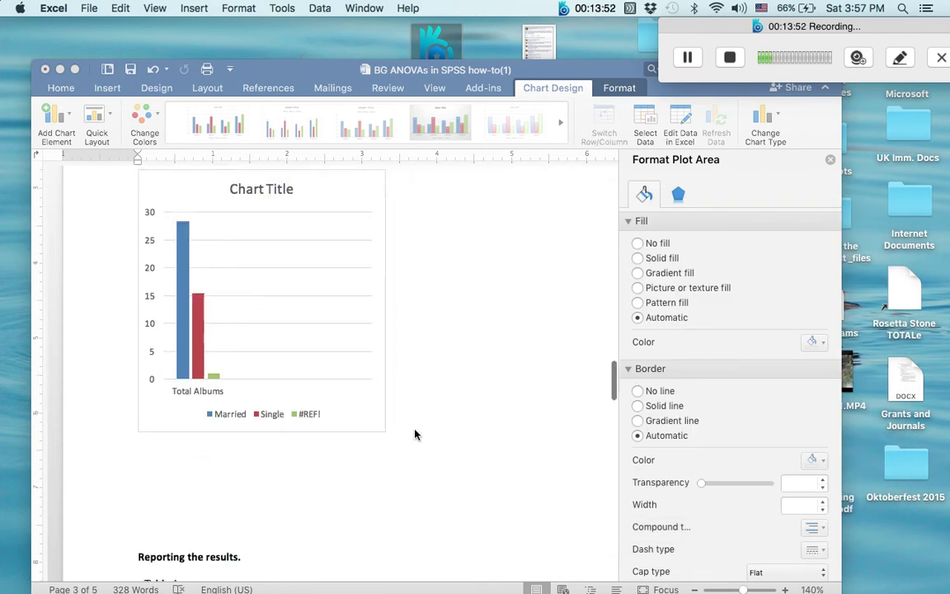
scroll(416, 435, "down", 15)
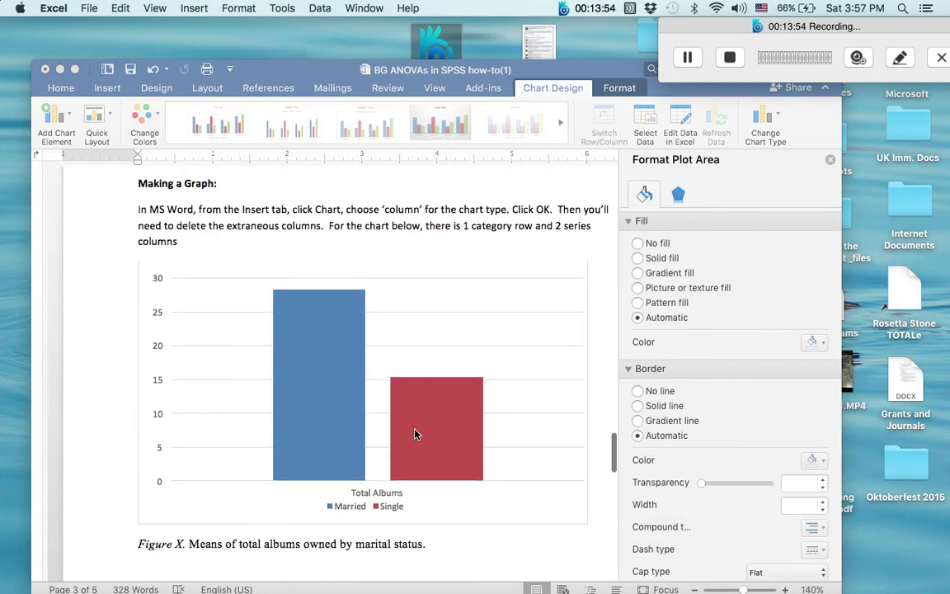
scroll(416, 434, "down", 3)
scroll(417, 434, "up", 12)
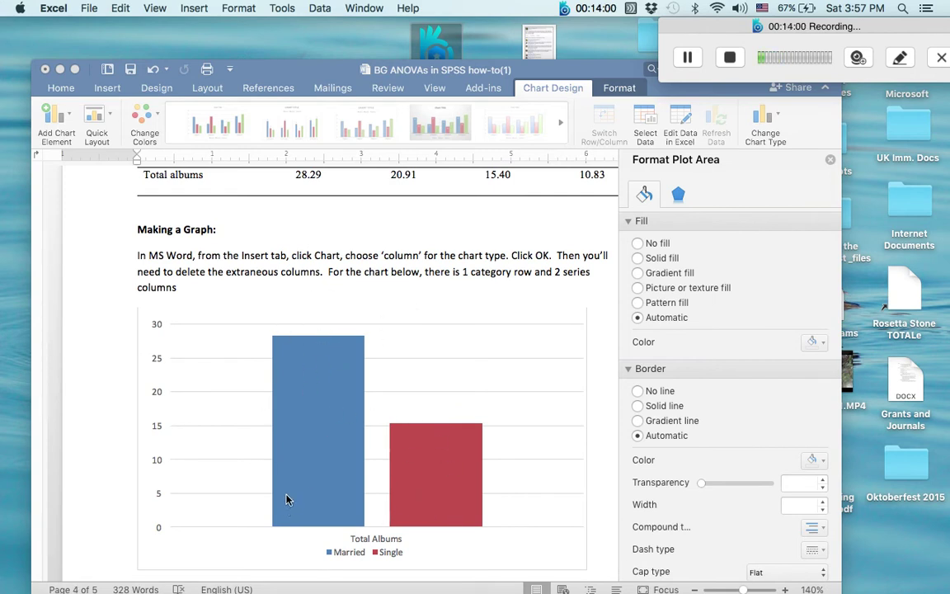
scroll(264, 462, "down", 3)
scroll(231, 431, "up", 15)
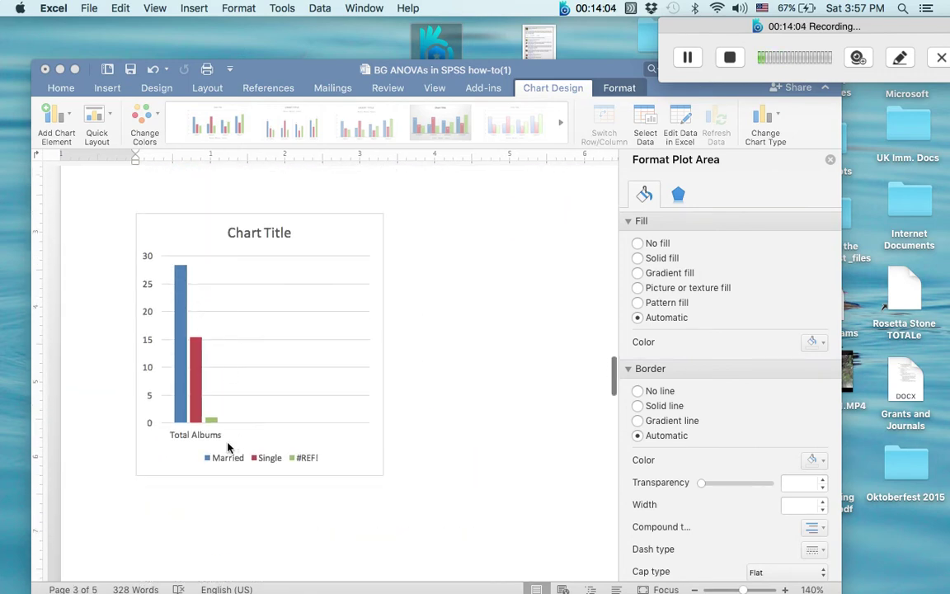
left_click(211, 421)
mouse_move(212, 421)
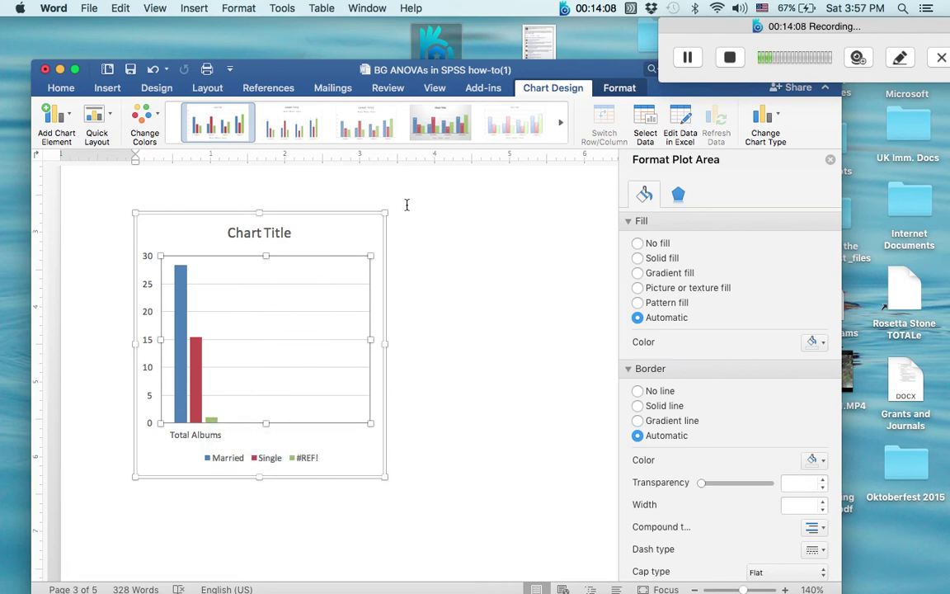
scroll(423, 348, "down", 10)
scroll(425, 348, "down", 15)
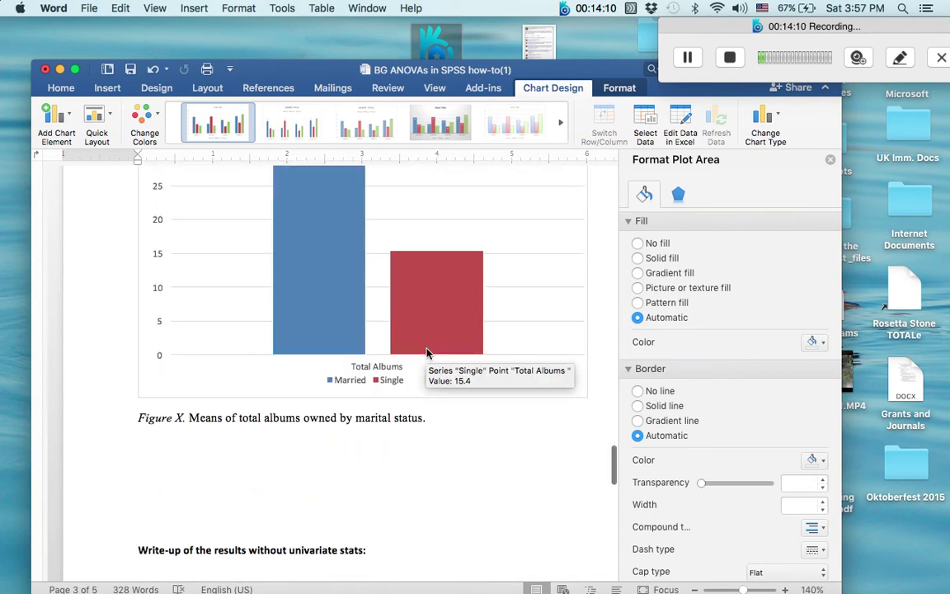
scroll(426, 349, "up", 8)
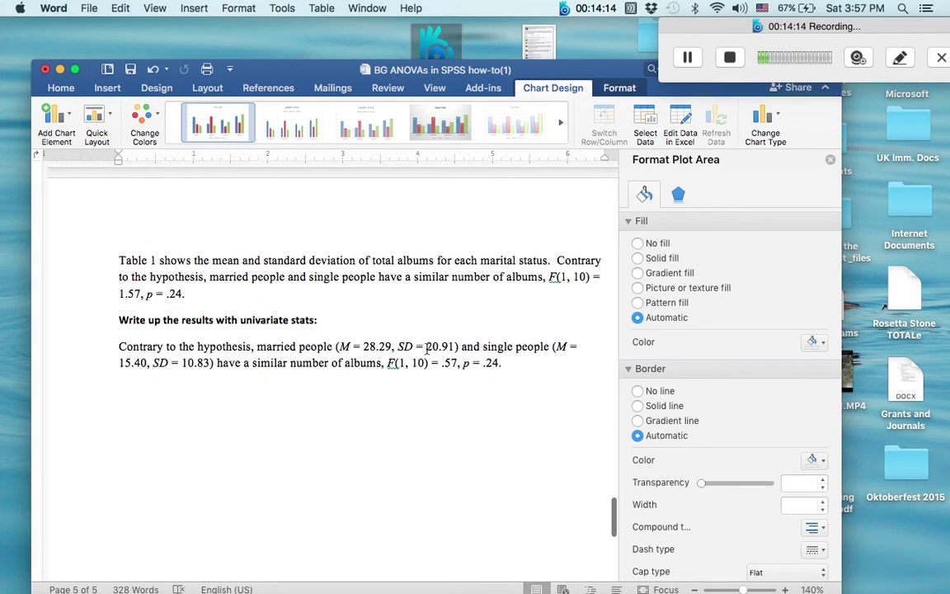
Push the 'Write-up of the results without univariate stats' heading onto page 5
scroll(426, 349, "right", 1)
scroll(426, 348, "down", 1)
scroll(426, 349, "up", 5)
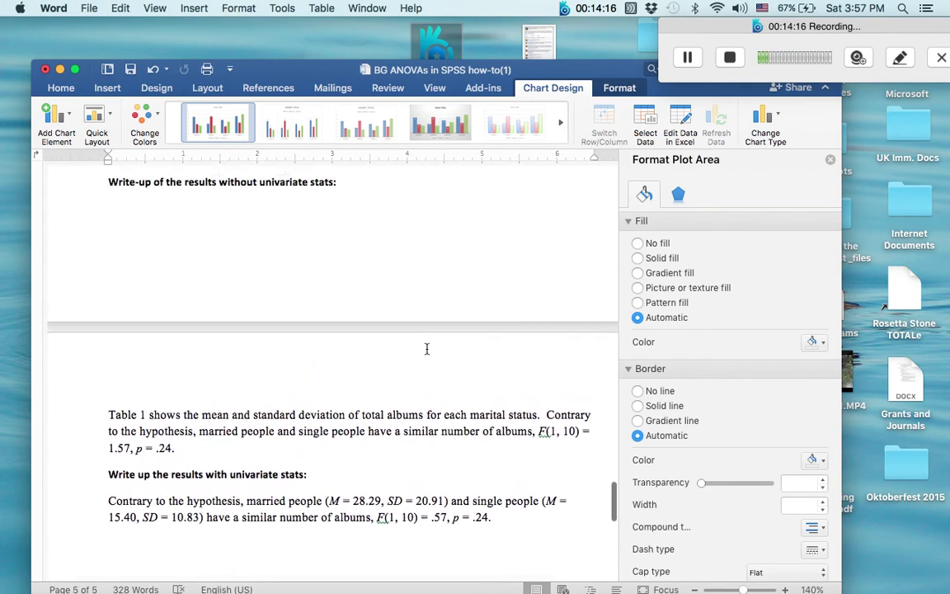
left_click(124, 189)
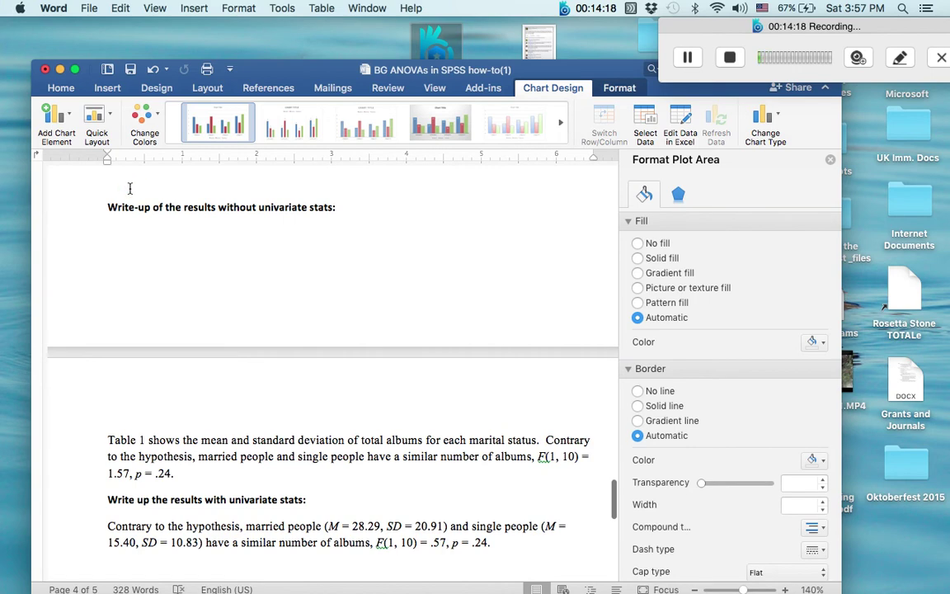
key("Return")
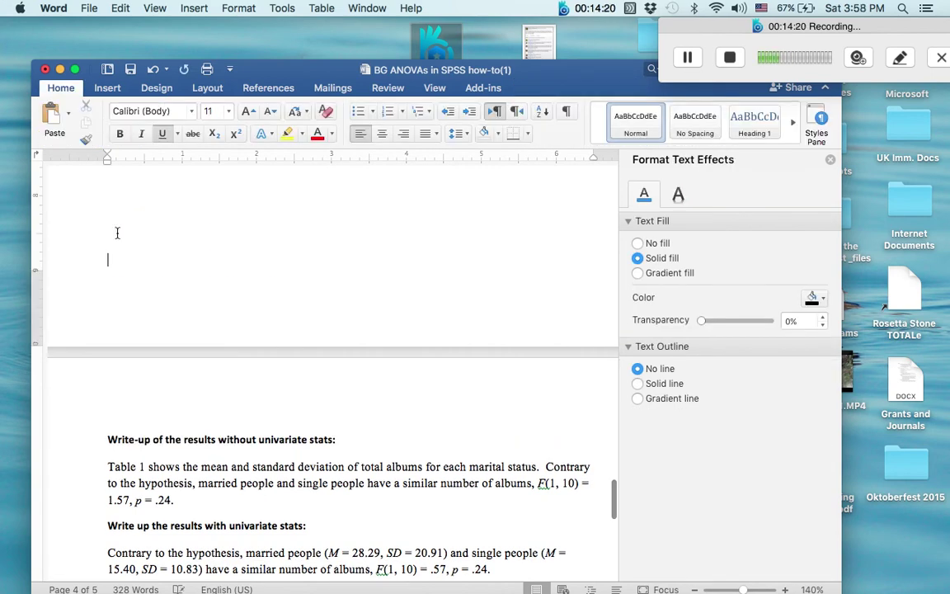
scroll(192, 367, "down", 4)
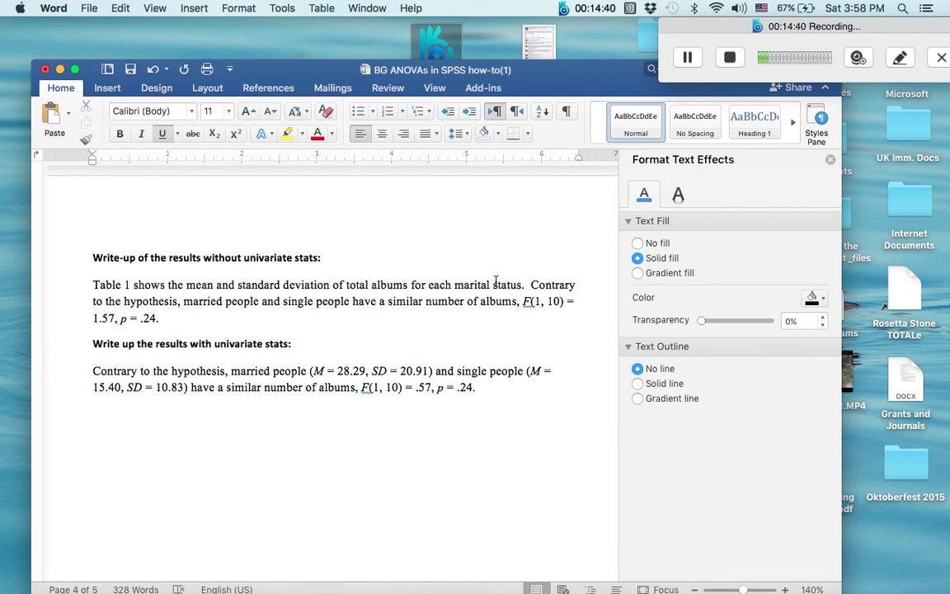
Highlight the Table 1 sentence, p = .24, married M and SD, and F(1, 10) = 1.57
left_click_drag(495, 285, 93, 286)
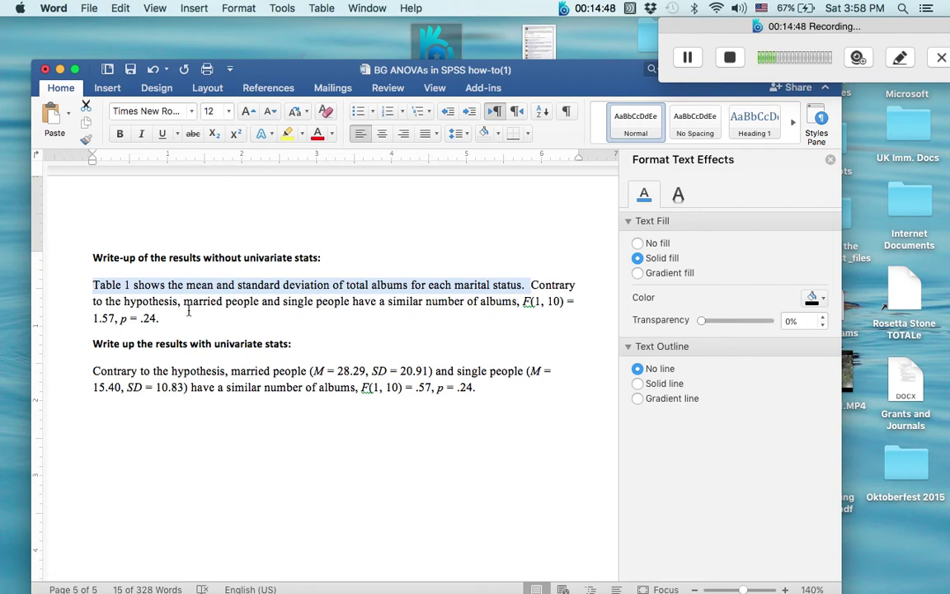
double_click(148, 319)
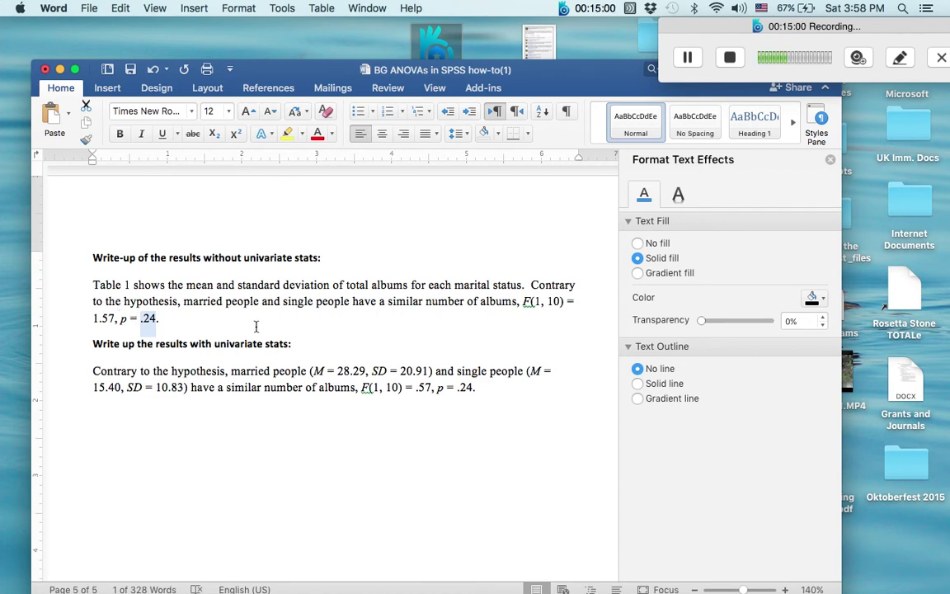
left_click(542, 302)
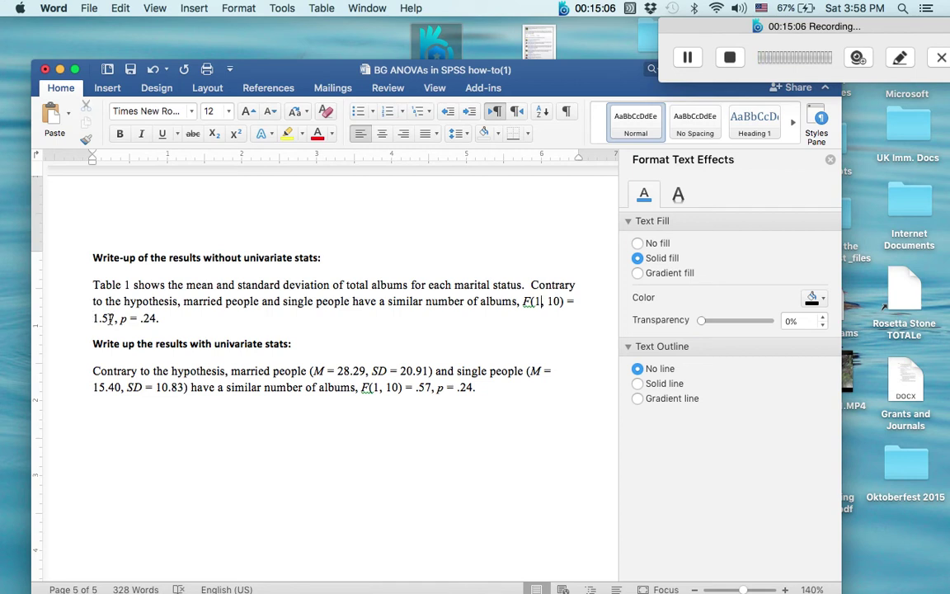
scroll(153, 442, "down", 3)
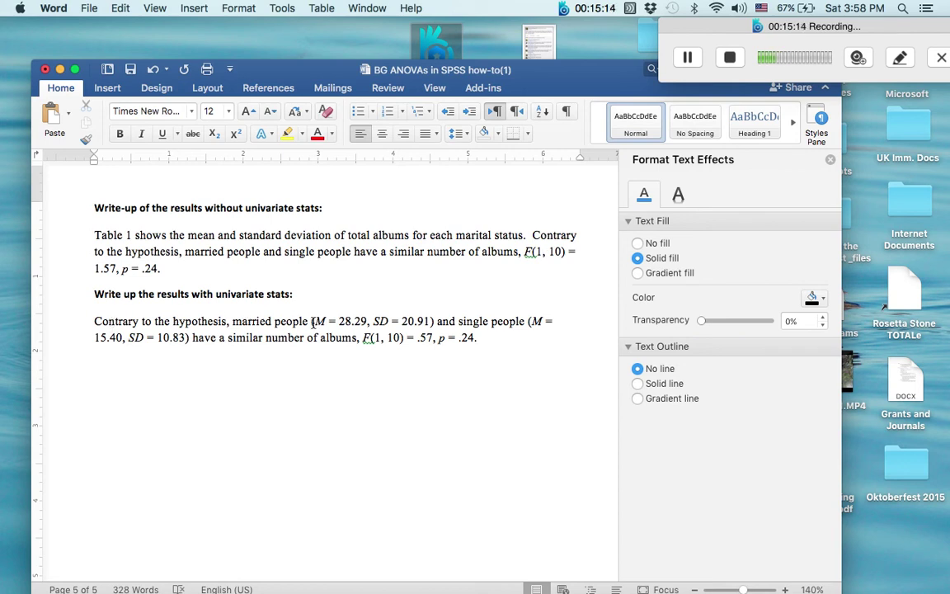
left_click_drag(313, 321, 435, 322)
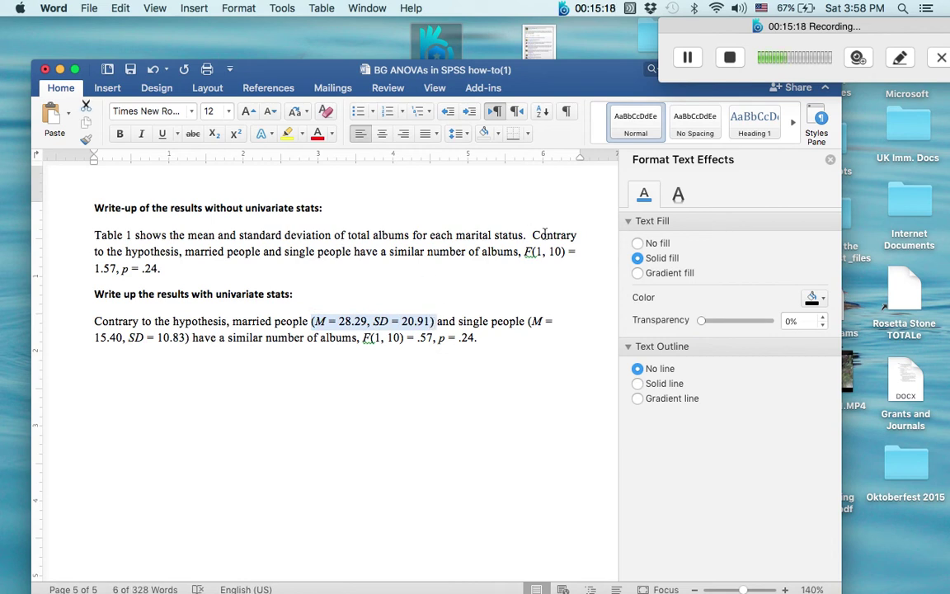
left_click_drag(532, 235, 567, 268)
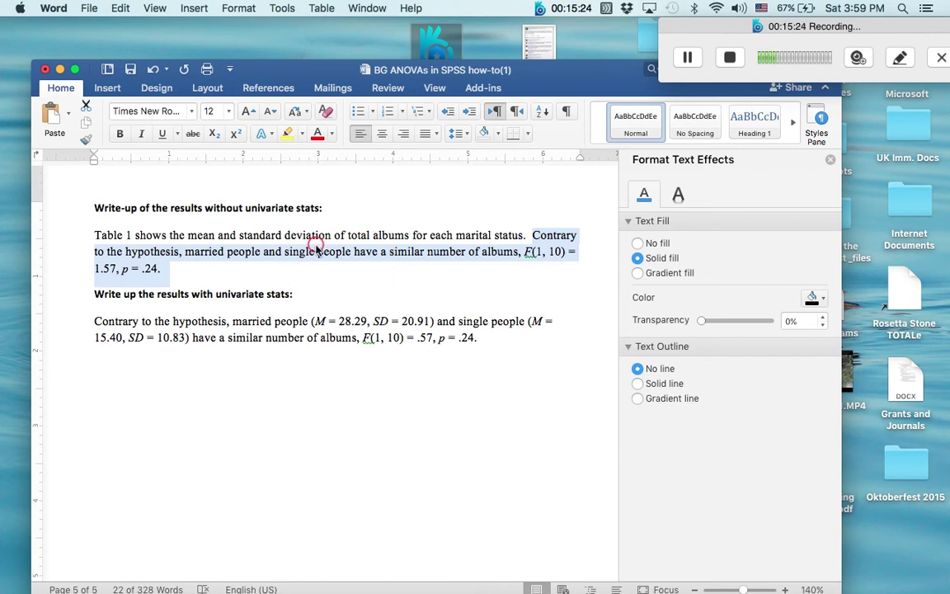
Type '(M, SD) (M, SD)' after 'married people' in the first write-up paragraph
left_click(264, 252)
type("(M, SD) ")
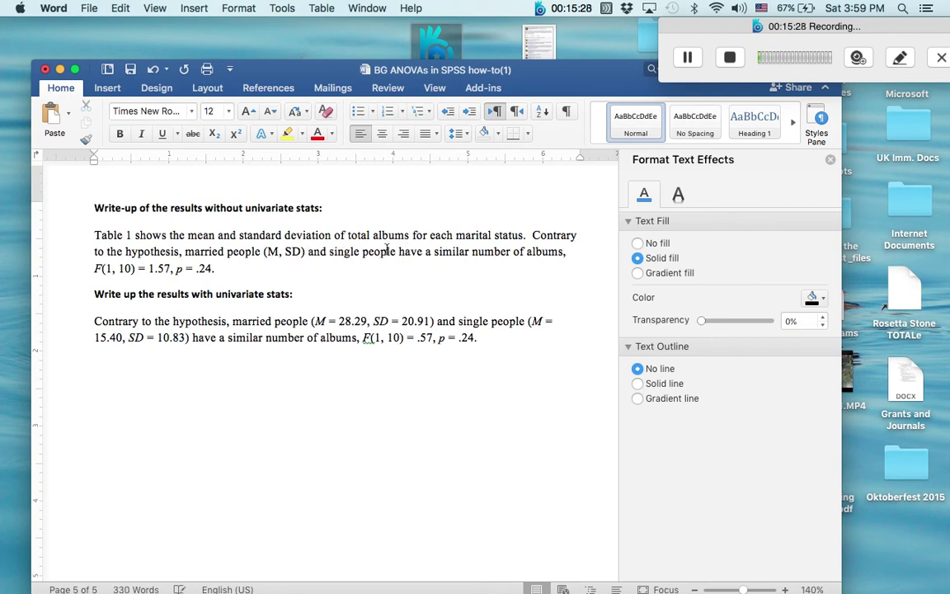
type("(M, SD")
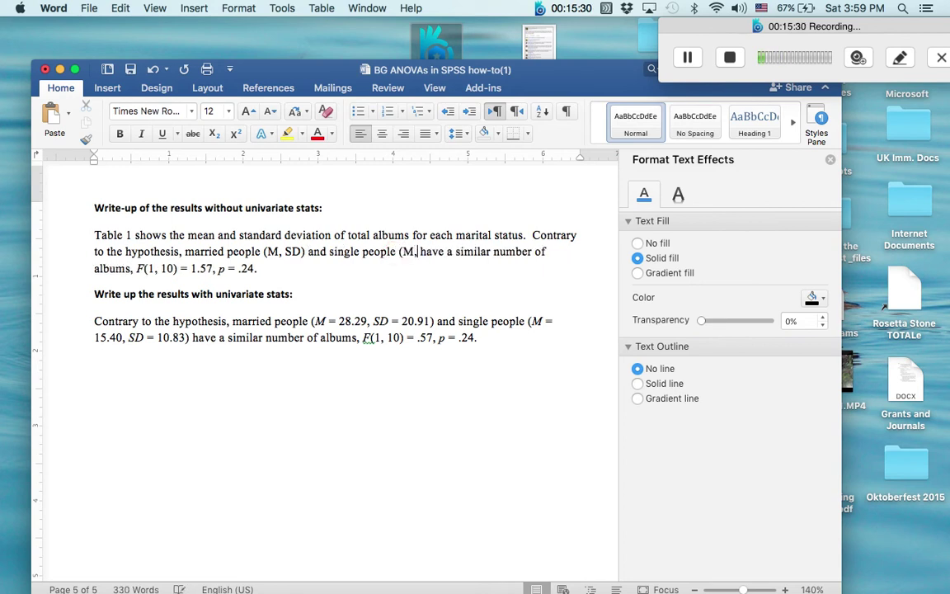
type(")")
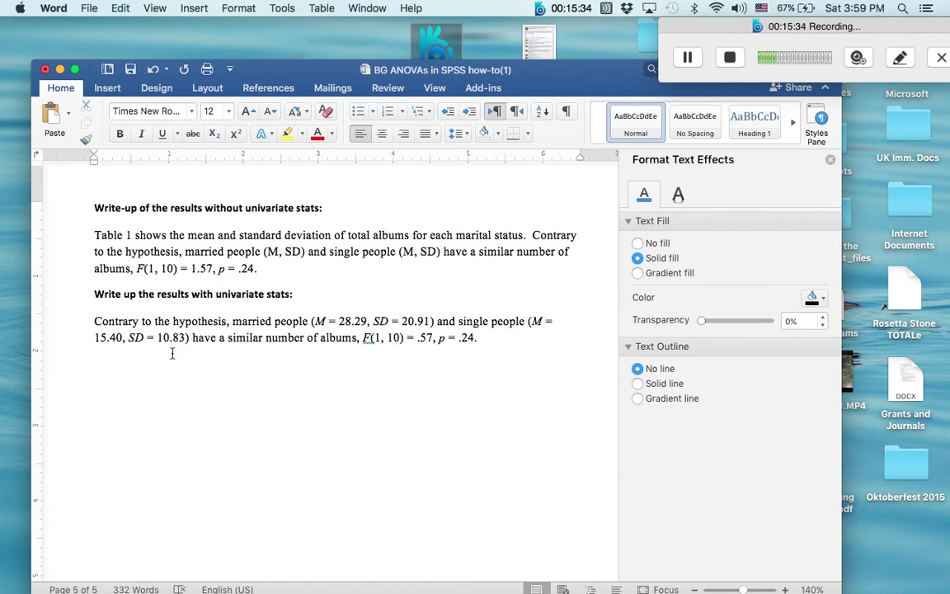
left_click_drag(96, 323, 477, 339)
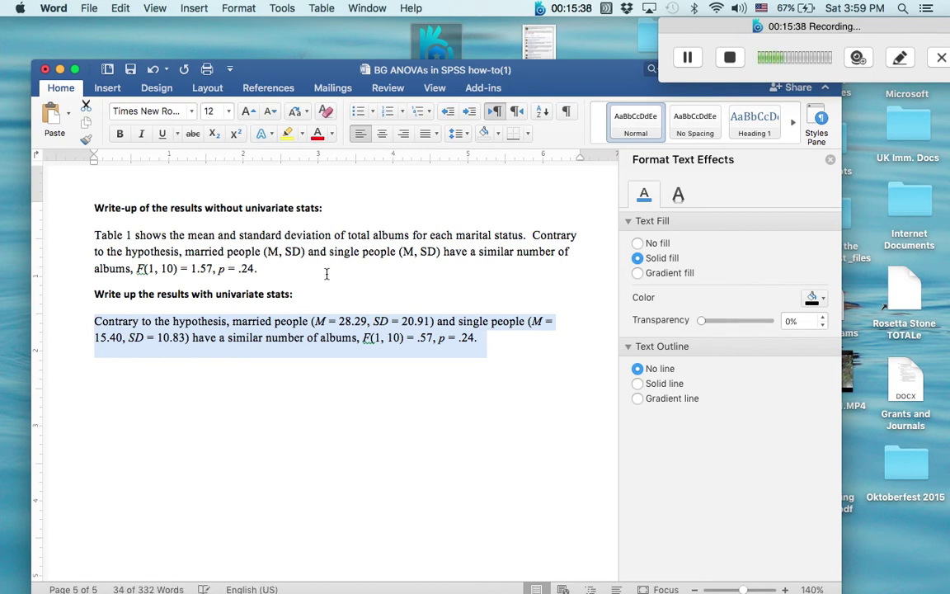
Delete both (M, SD) placeholders, then switch to the SPSS output
left_click_drag(303, 252, 267, 251)
key("BackSpace")
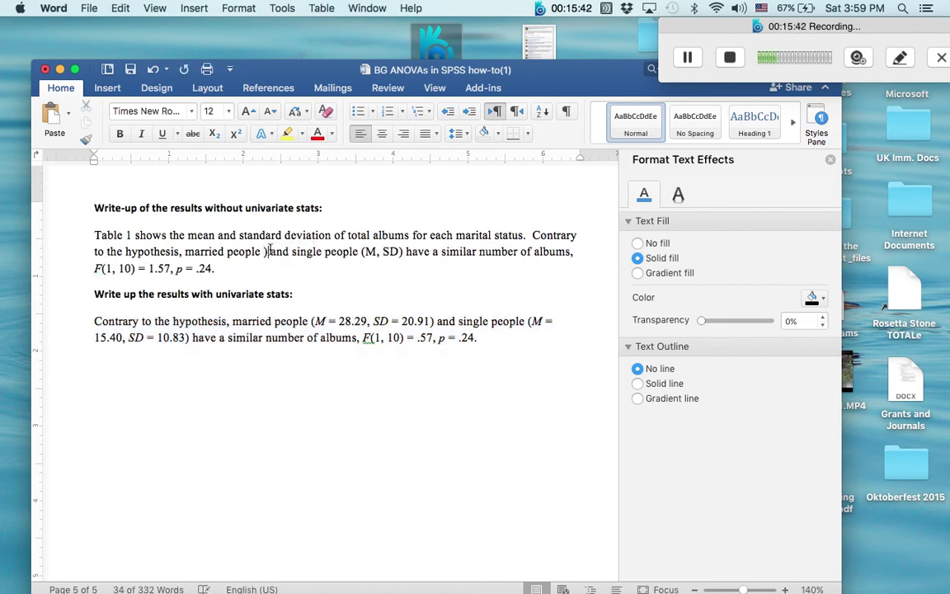
left_click(398, 252)
key("BackSpace")
key("BackSpace")
key("BackSpace")
key("BackSpace")
key("BackSpace")
key("BackSpace")
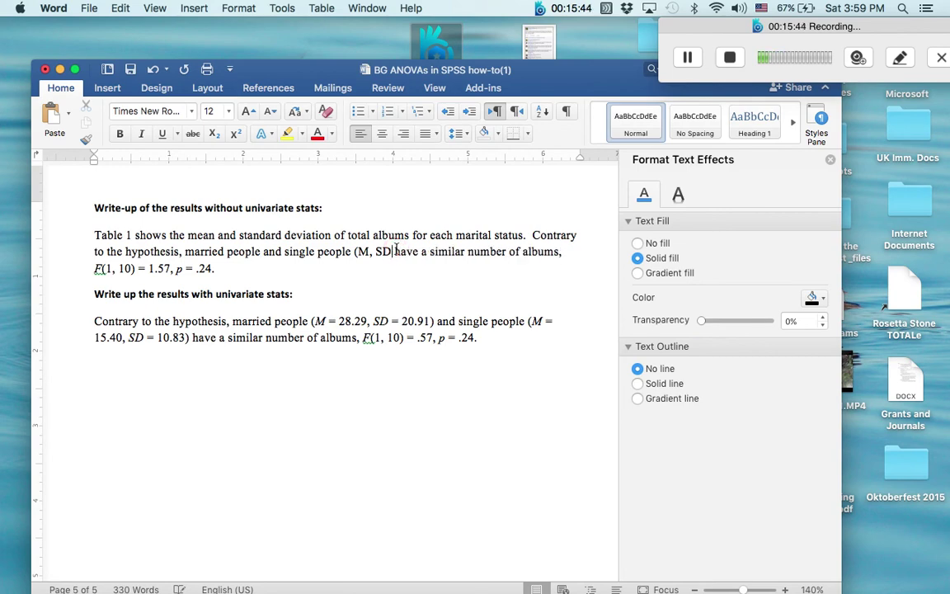
key("BackSpace")
key("BackSpace")
key("BackSpace")
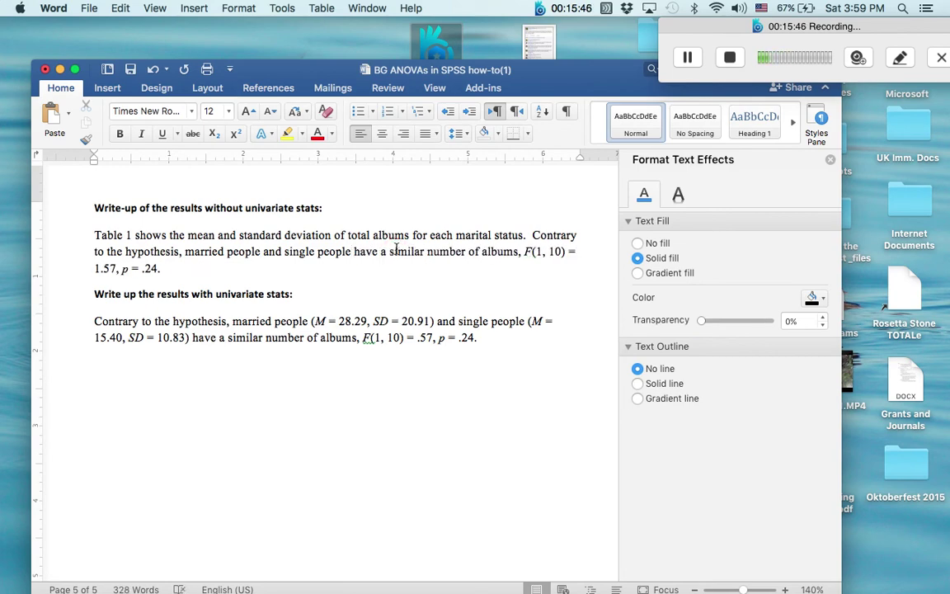
key("ctrl+Right")
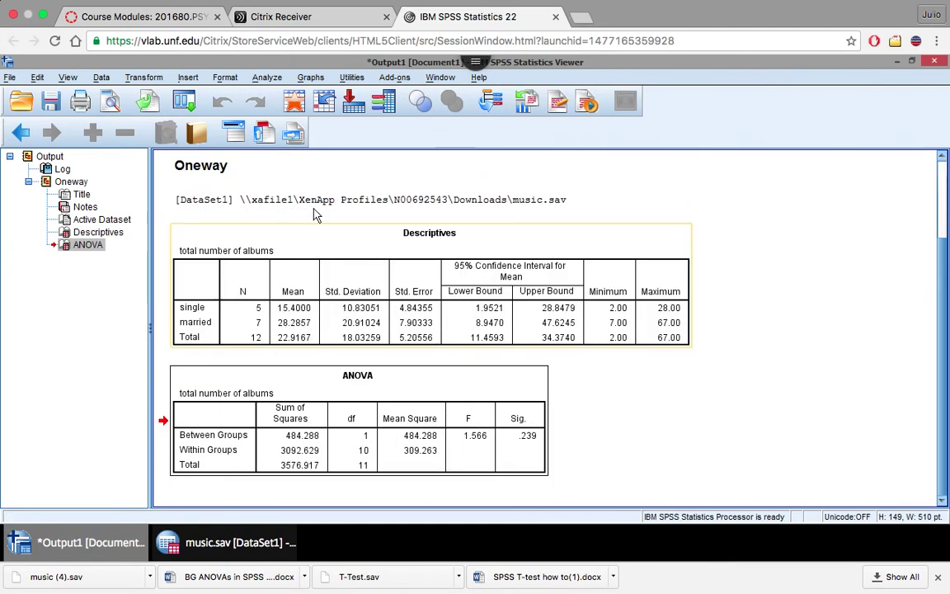
Open the Independent-Samples T Test dialog under Analyze > Compare Means
left_click(266, 78)
mouse_move(363, 110)
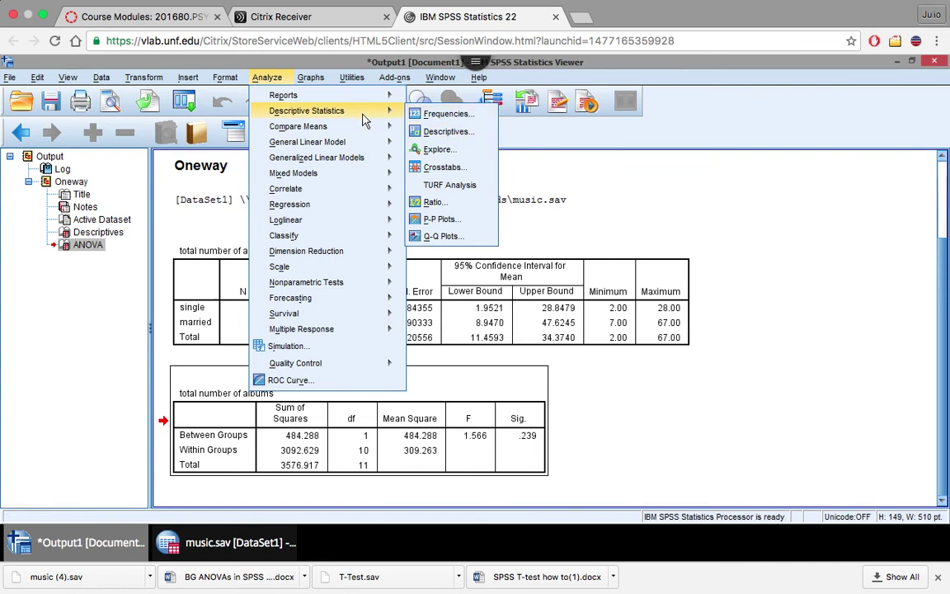
mouse_move(355, 128)
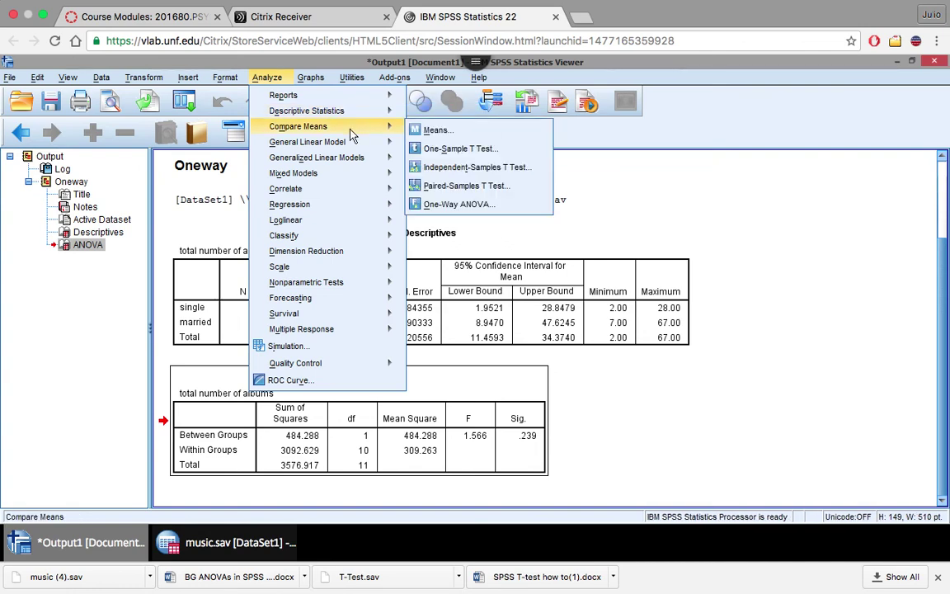
left_click(423, 196)
left_click(627, 103)
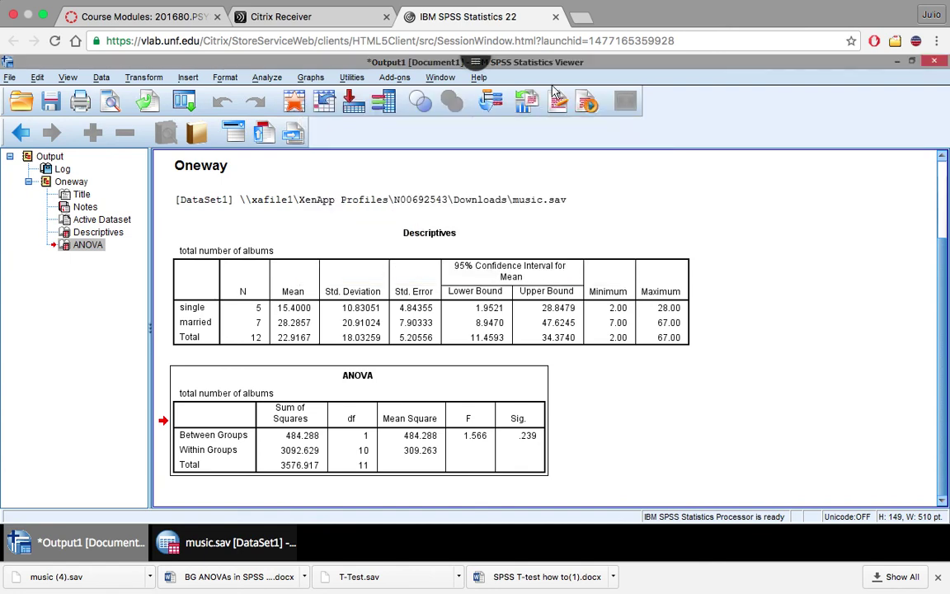
left_click(266, 77)
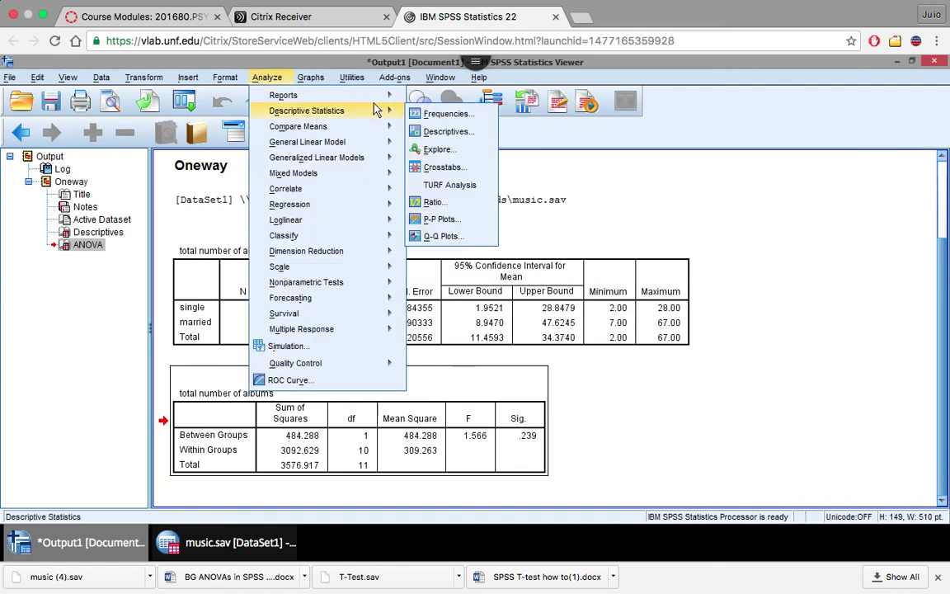
mouse_move(384, 126)
left_click(470, 167)
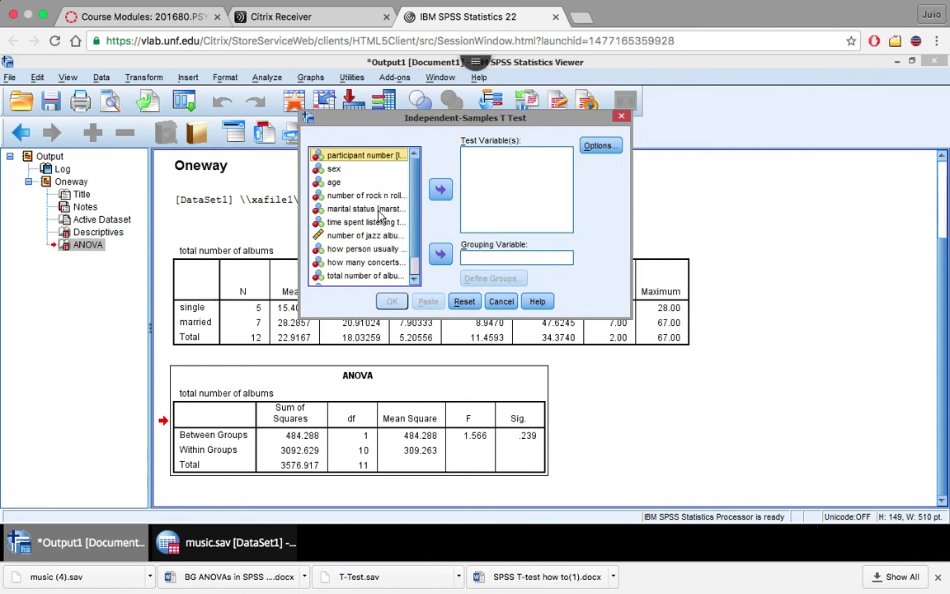
Set marital status as the grouping variable with groups 1 and 2
left_click(380, 211)
left_click(440, 254)
left_click(502, 278)
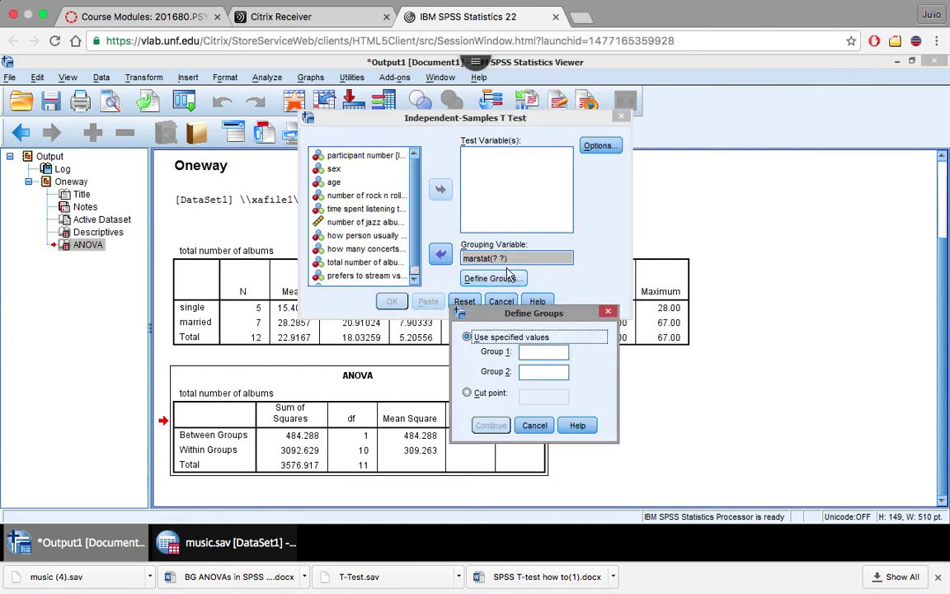
left_click(534, 353)
type("1 ")
type("2")
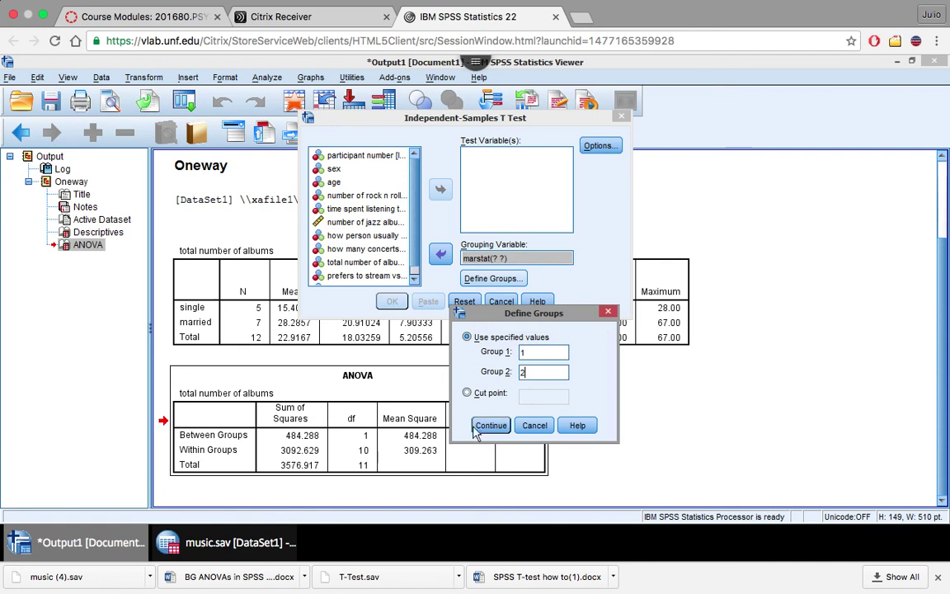
left_click(490, 424)
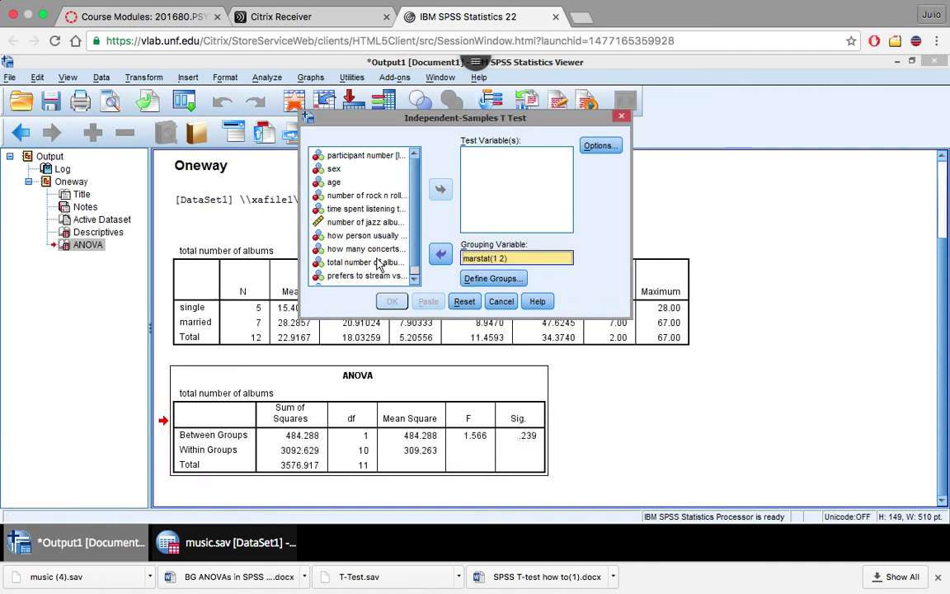
Add total number of albums as the test variable and run the t test
left_click(347, 260)
left_click(442, 194)
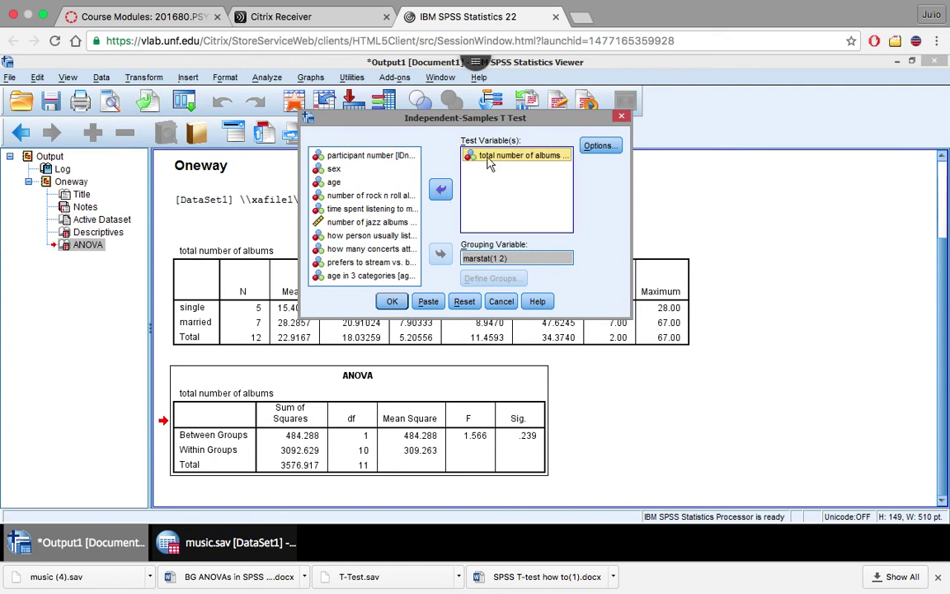
left_click(392, 301)
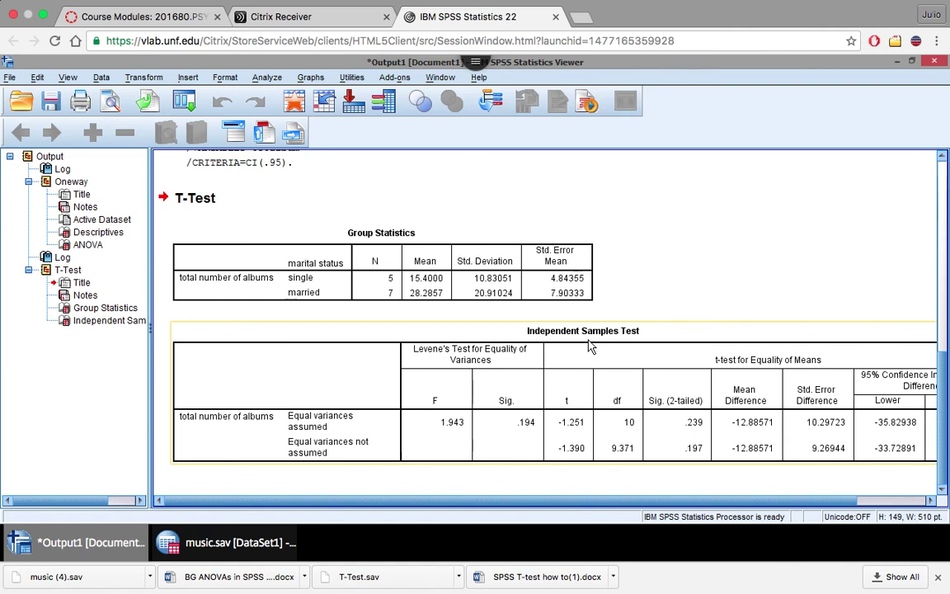
scroll(590, 346, "up", 10)
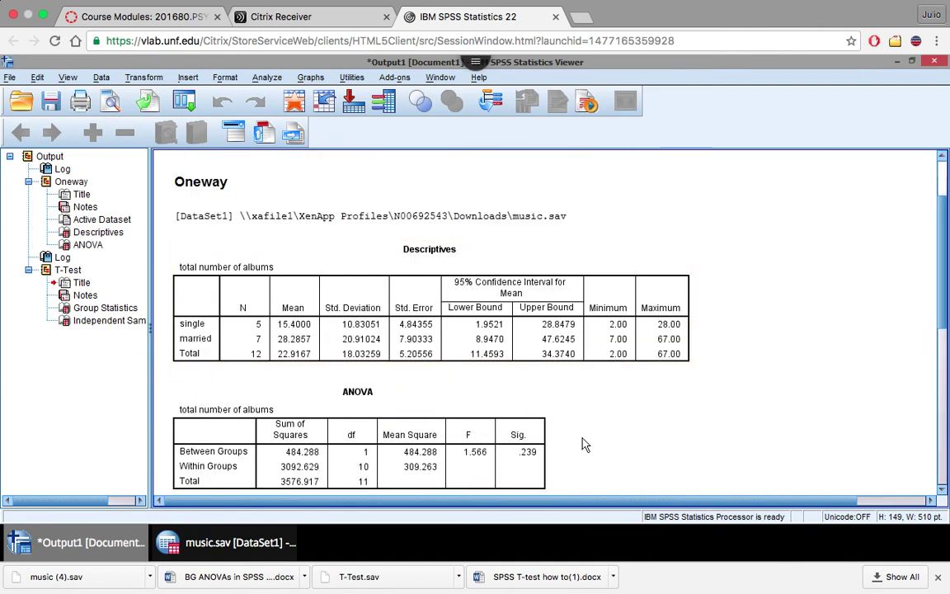
scroll(584, 446, "down", 10)
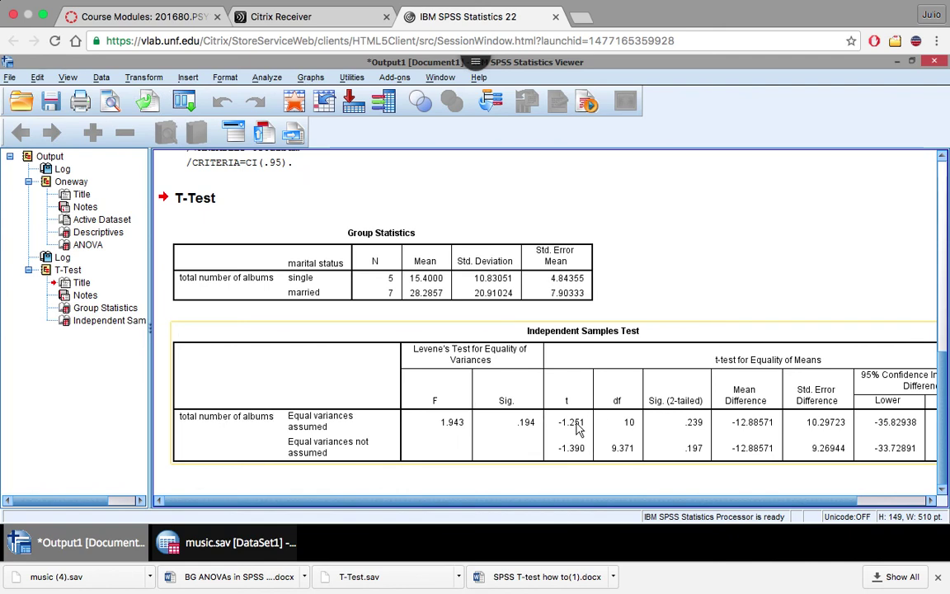
Rerun the t test with marstat(1 2) grouping and total number of albums unchanged
left_click(264, 79)
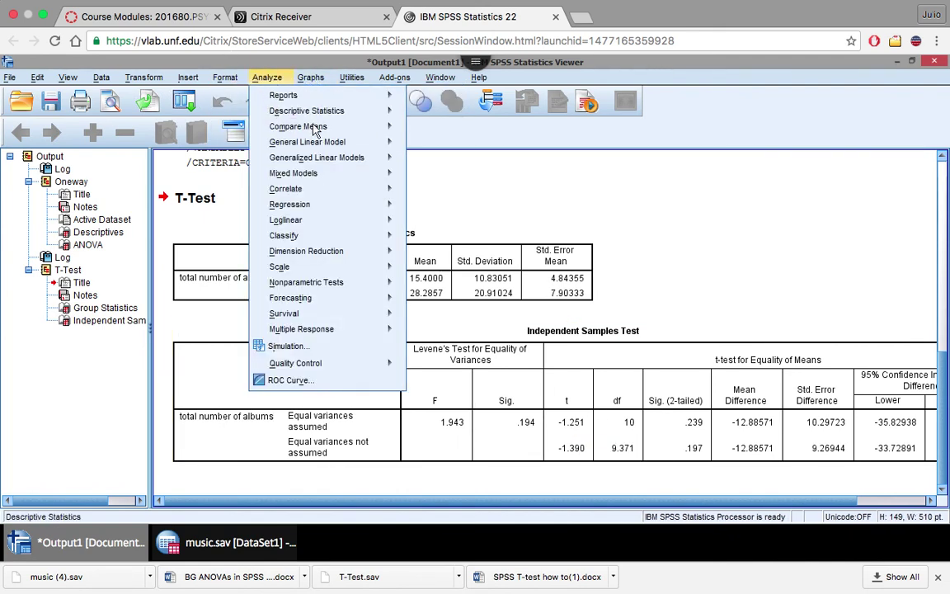
mouse_move(342, 125)
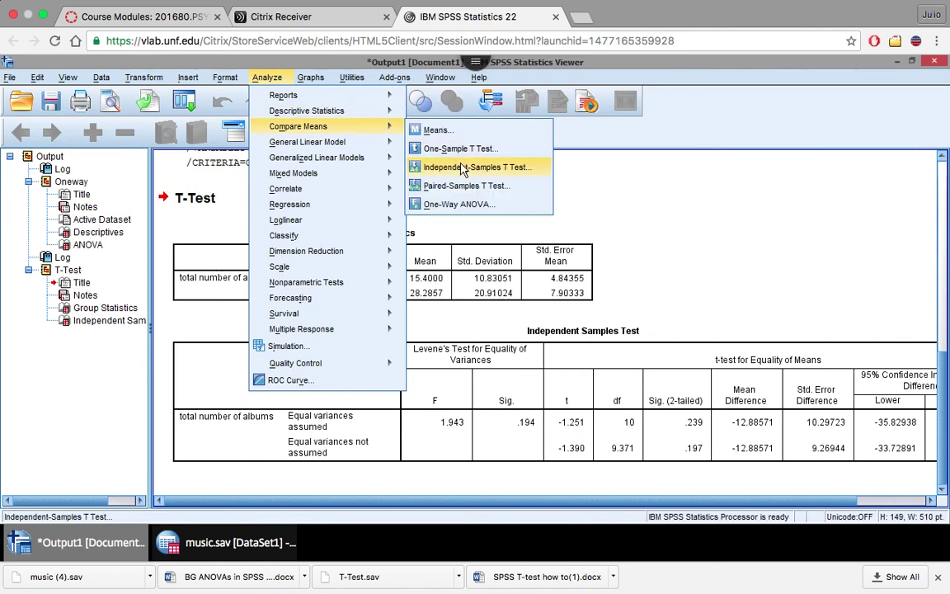
left_click(463, 167)
left_click(519, 259)
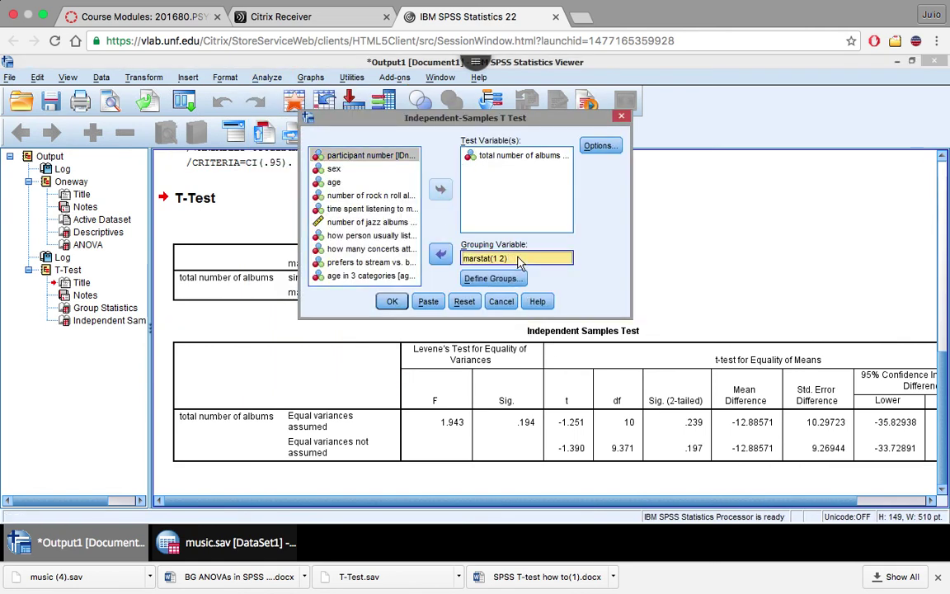
left_click(542, 164)
left_click(393, 301)
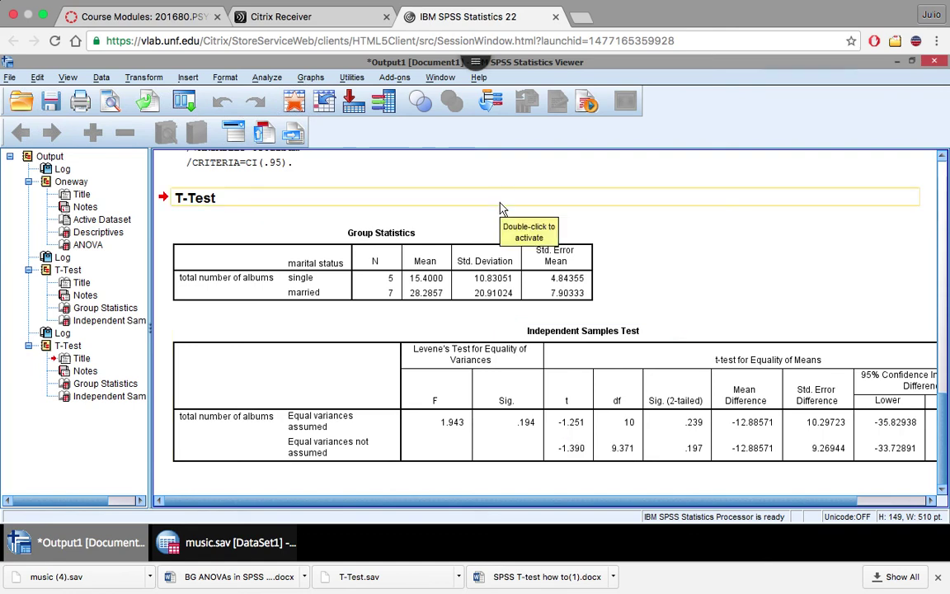
Scroll up to the ANOVA table, then return to the Word write-up
scroll(502, 208, "up", 5)
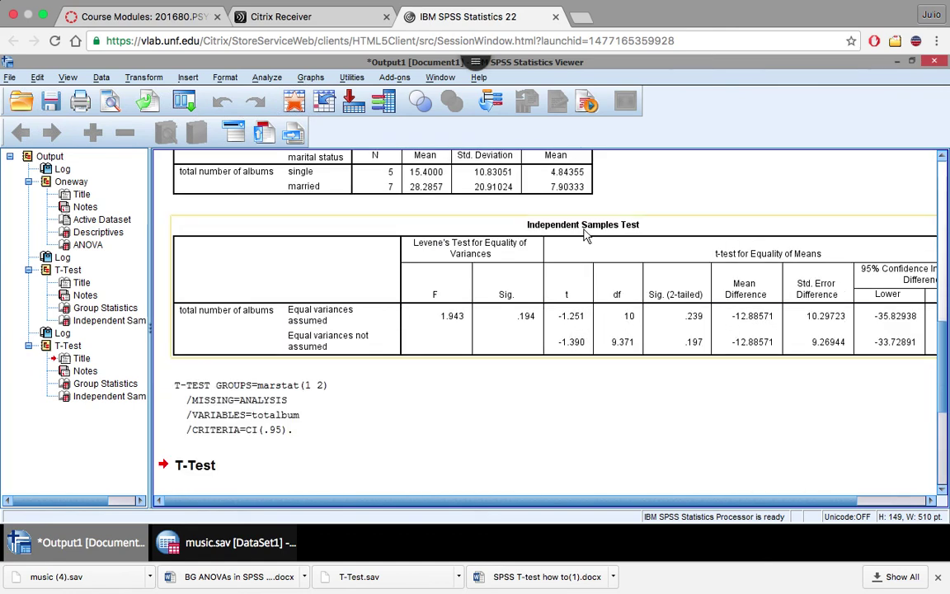
scroll(578, 231, "up", 5)
scroll(577, 233, "down", 1)
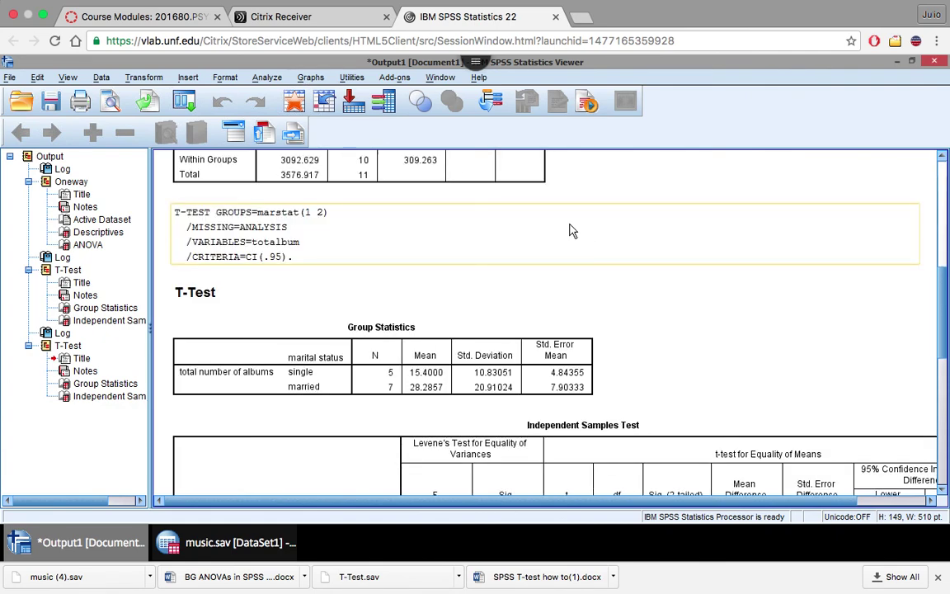
scroll(544, 272, "up", 4)
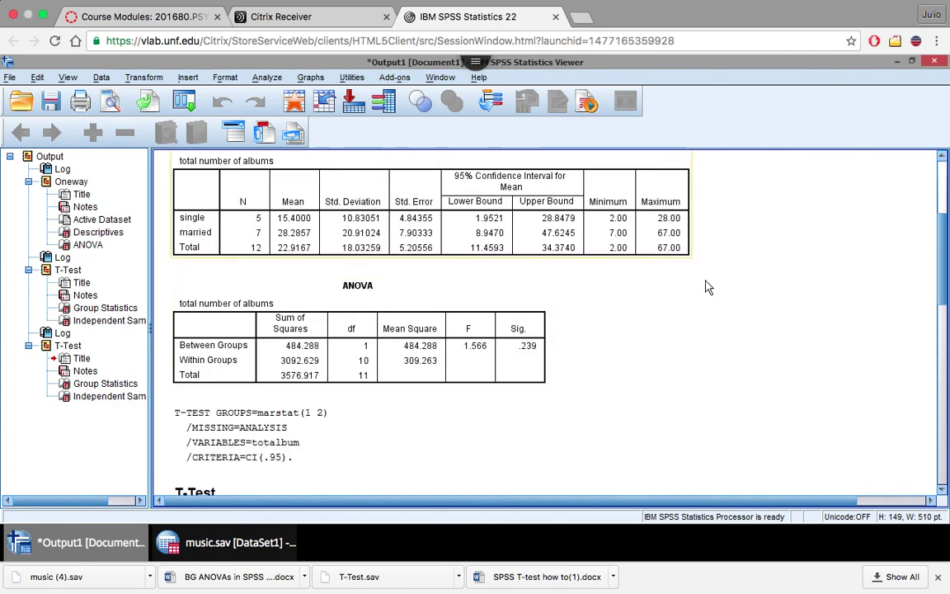
key("ctrl+Left")
key("super+alt+s")
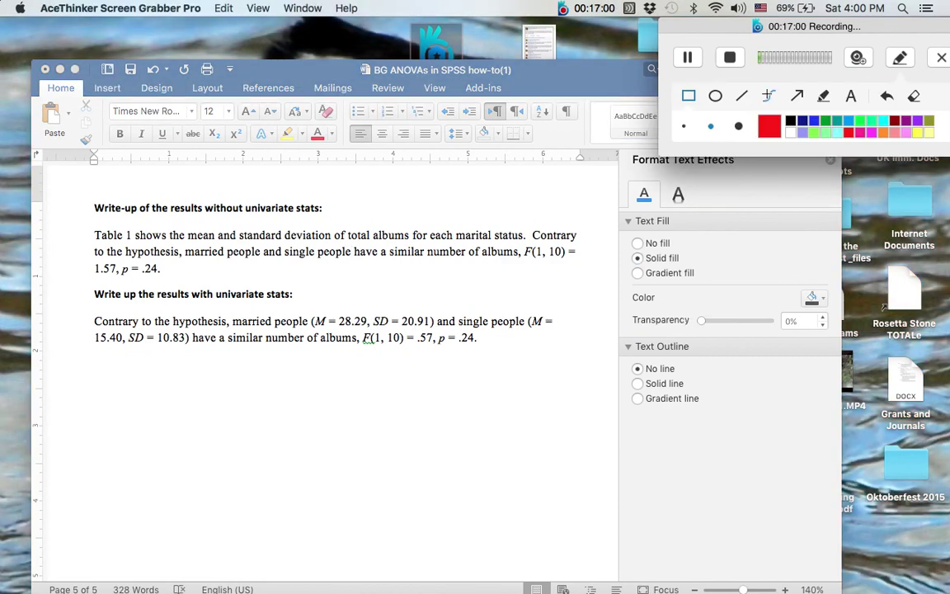
Handwrite a red 'F = t²' below the write-up paragraphs with the highlighter pen
left_click(823, 95)
left_click_drag(172, 410, 164, 472)
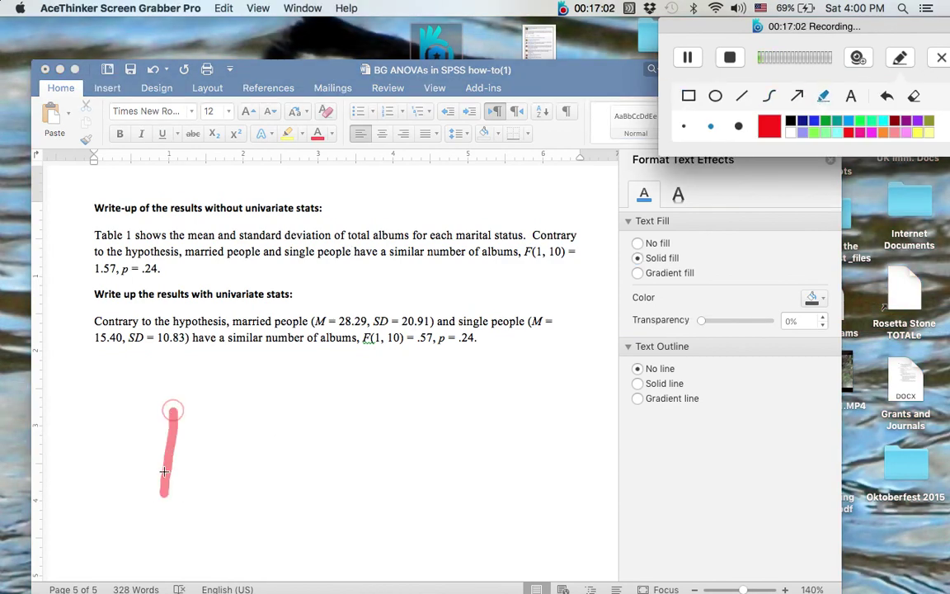
left_click_drag(169, 413, 217, 413)
left_click_drag(199, 454, 165, 454)
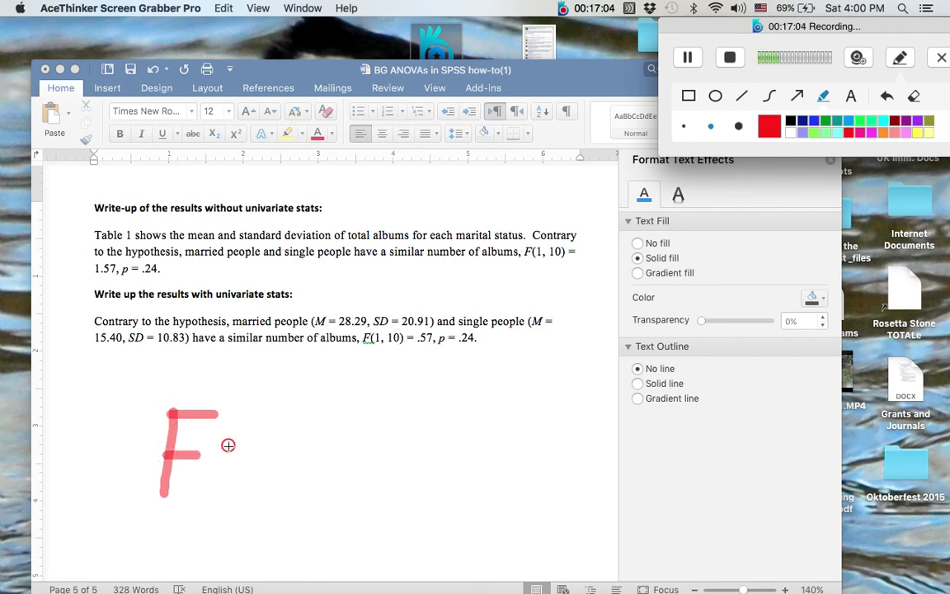
mouse_move(228, 446)
left_mouse_down()
mouse_move(253, 446)
mouse_move(255, 459)
mouse_move(279, 420)
left_mouse_up()
left_click_drag(278, 486, 308, 486)
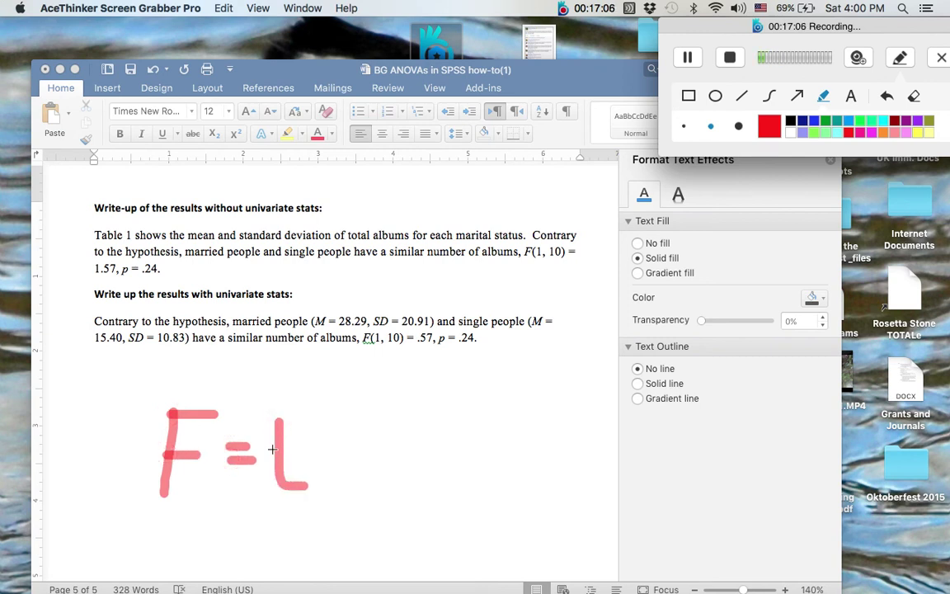
left_click_drag(301, 449, 265, 449)
left_click_drag(302, 408, 320, 437)
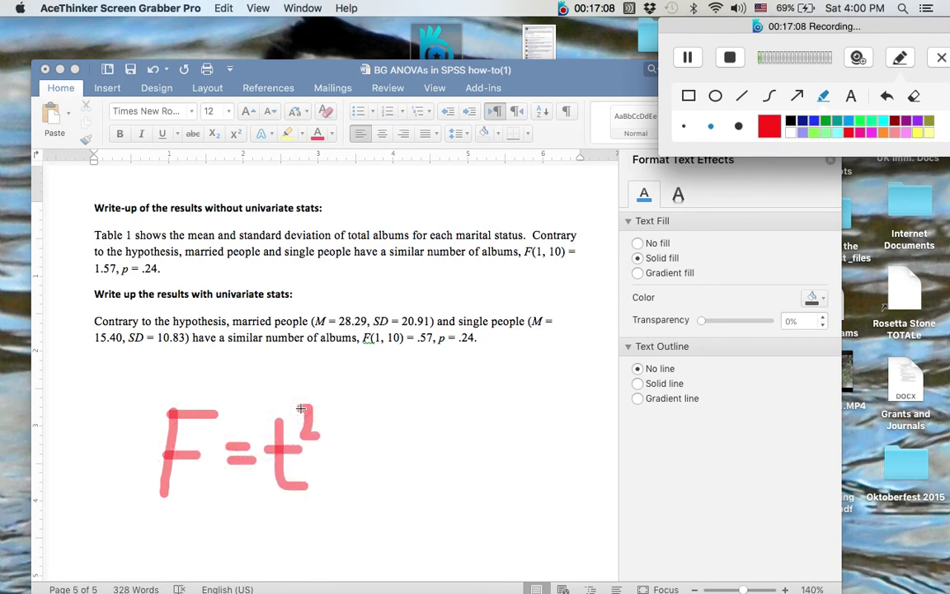
key("ctrl+Right")
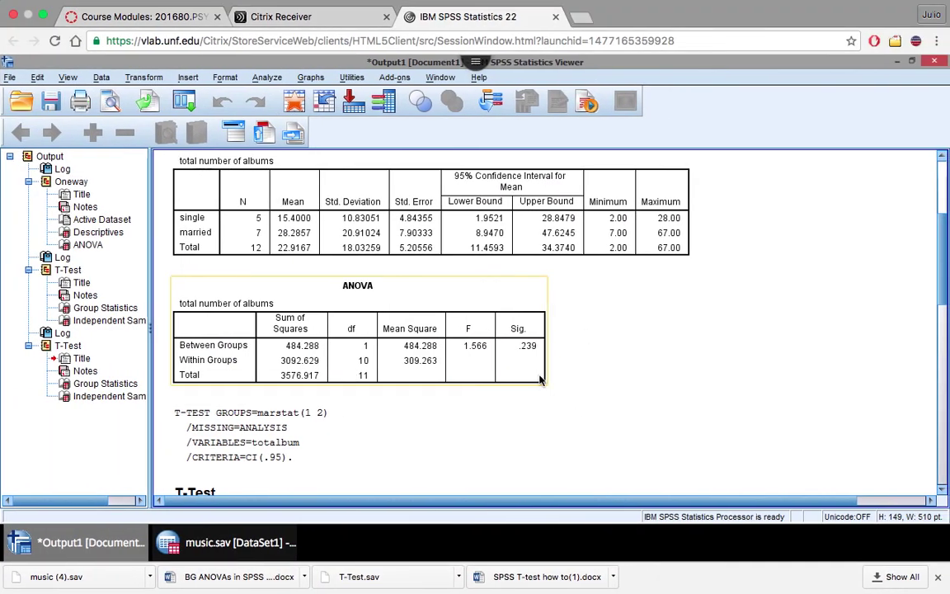
Scroll down to the Independent Samples Test table showing t = -1.251, Sig. = .239
scroll(541, 379, "down", 3)
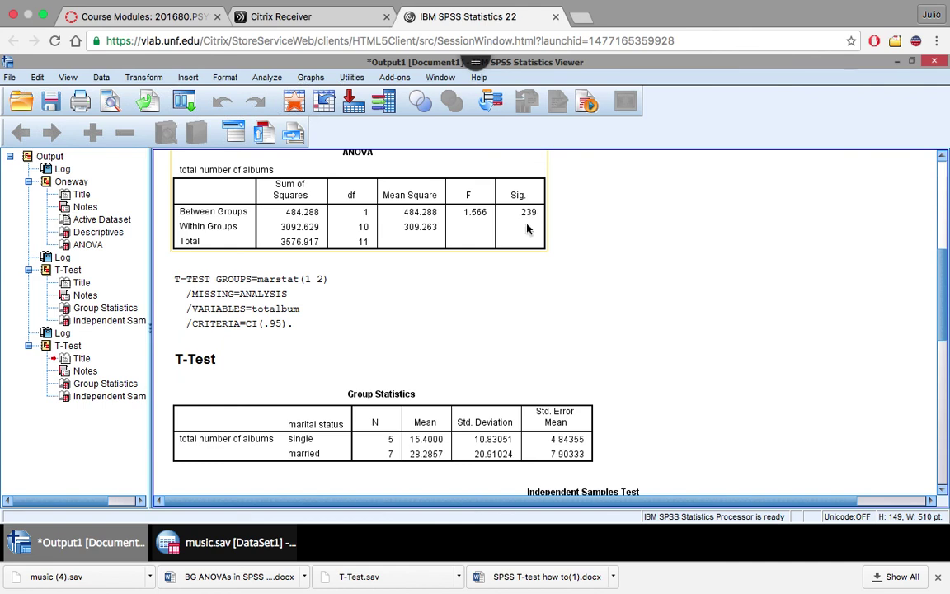
scroll(542, 202, "down", 3)
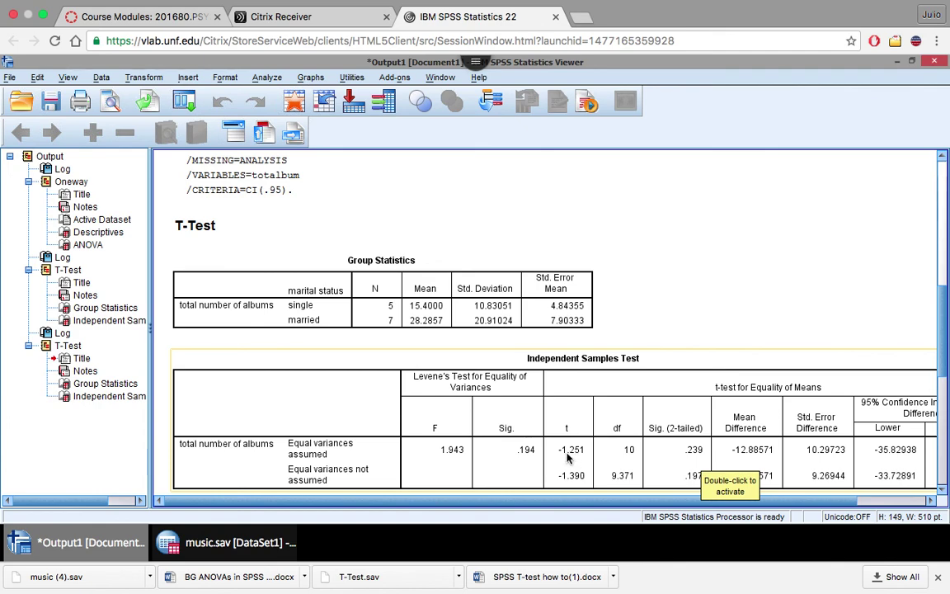
Return to Word, open Launchpad, then close it without launching an app
key("ctrl+Left")
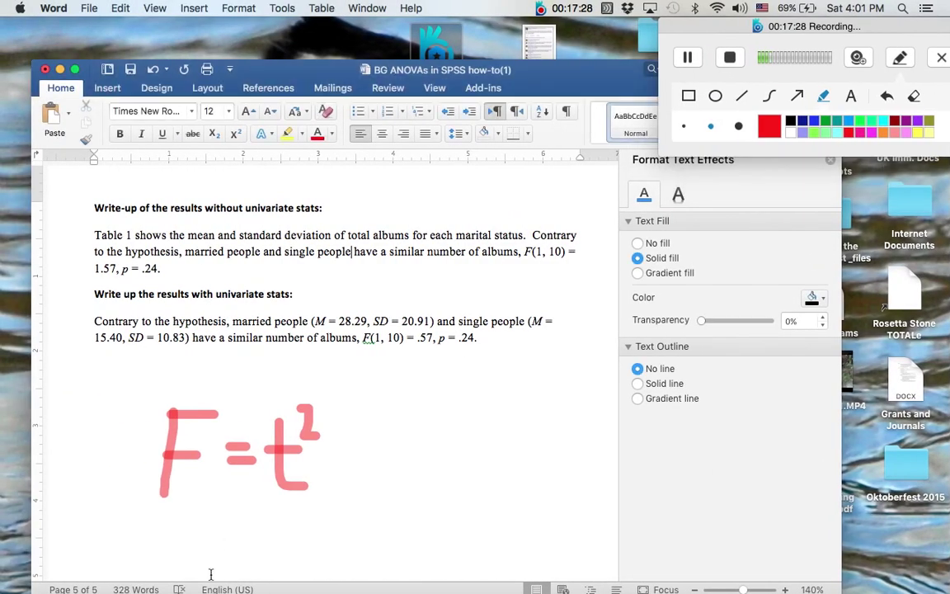
mouse_move(58, 580)
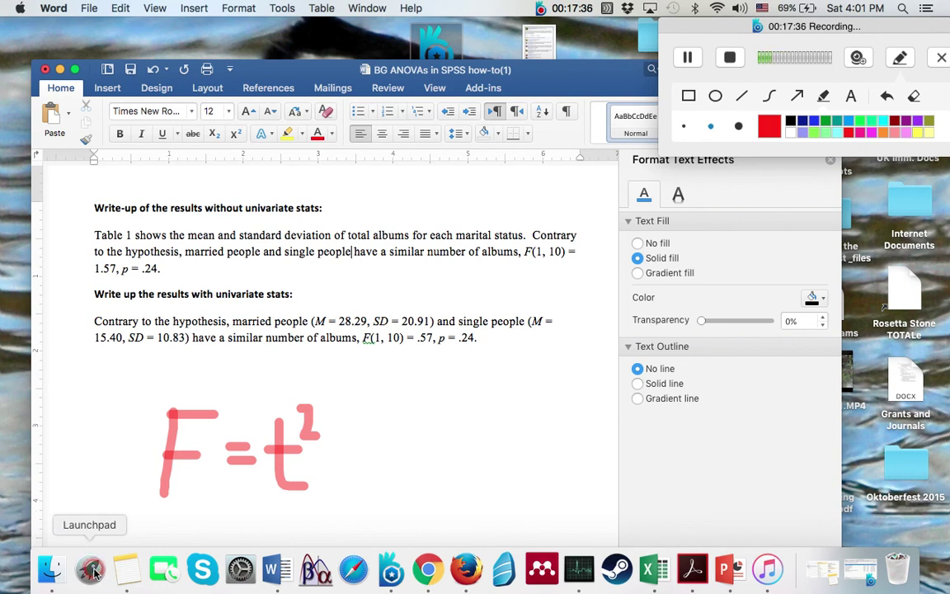
left_click_drag(305, 53, 297, 4)
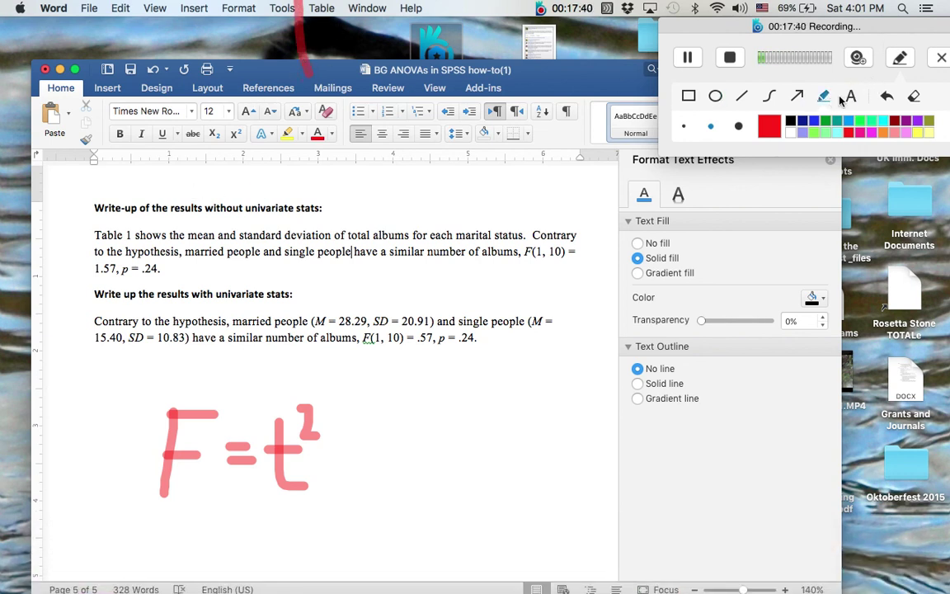
left_click(750, 95)
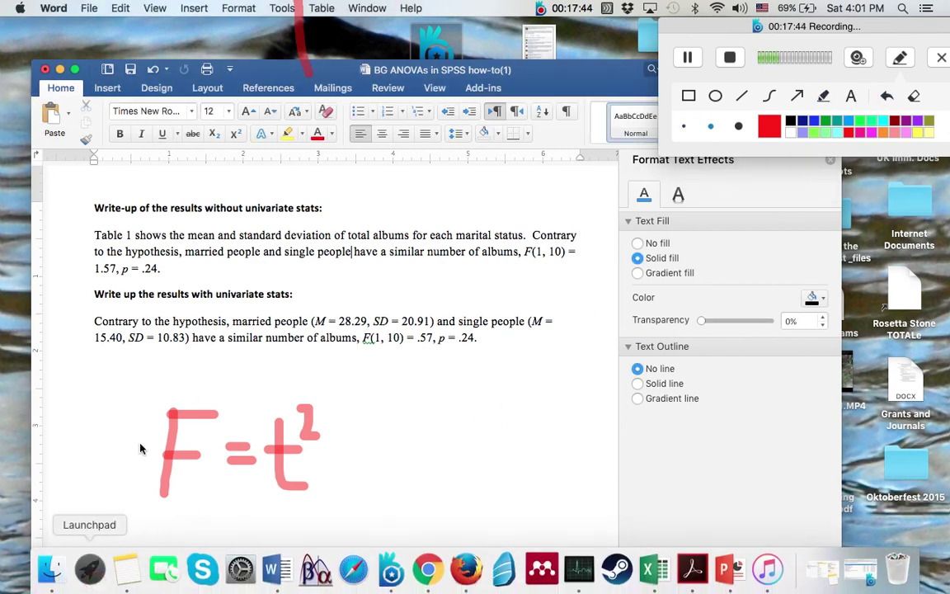
left_click(89, 569)
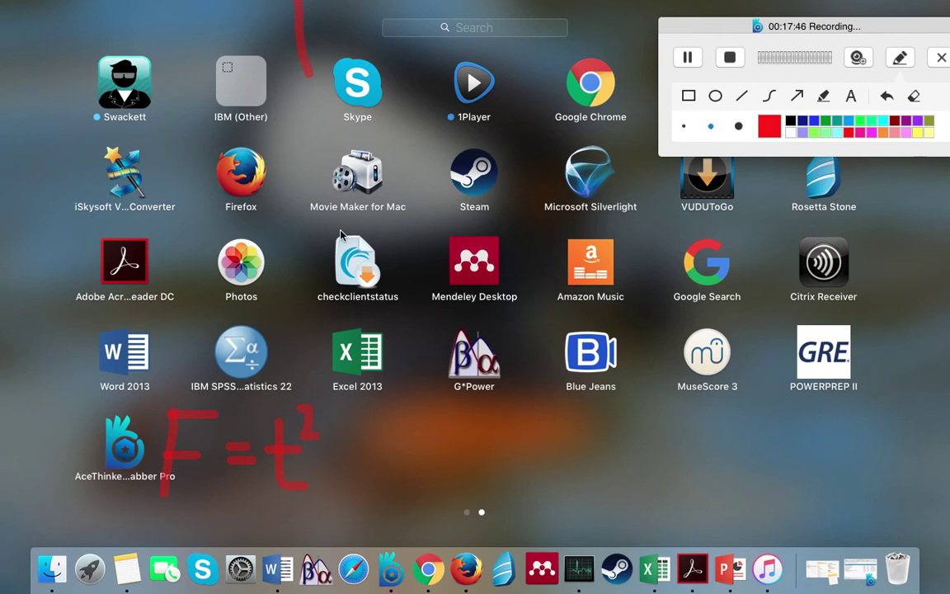
scroll(341, 235, "left", 3)
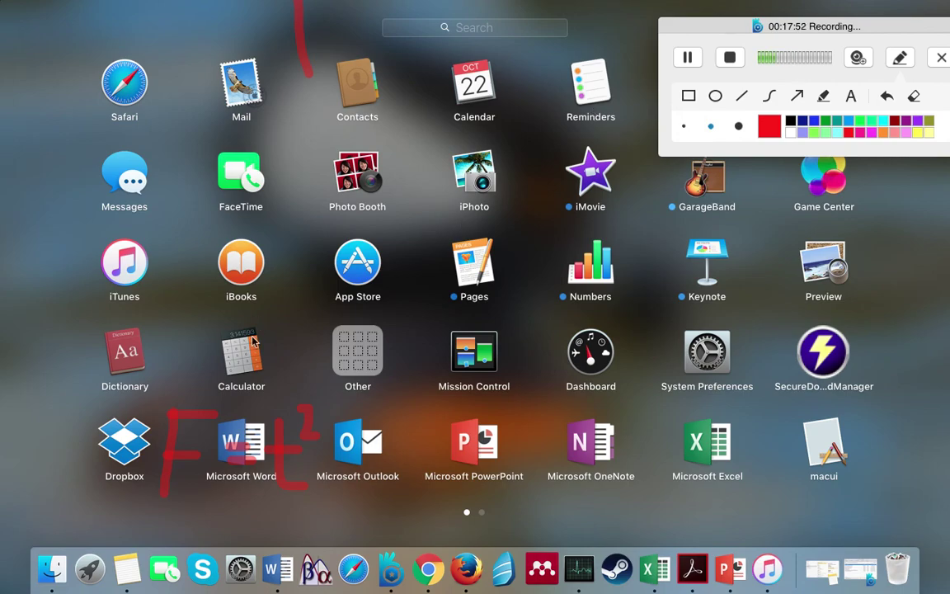
key("Escape")
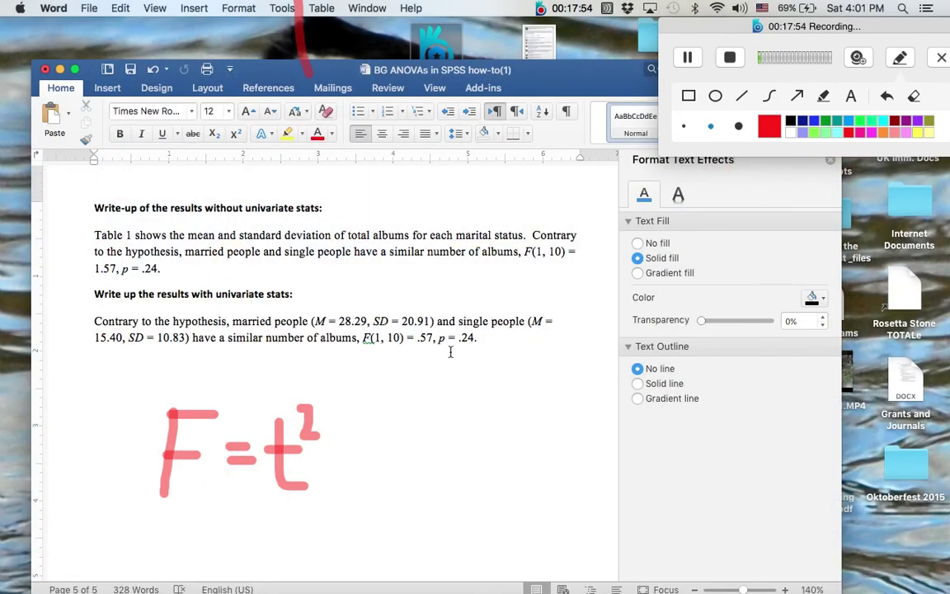
Drag the Word window aside to uncover Calculator and bring it to the front
key("ctrl+Right")
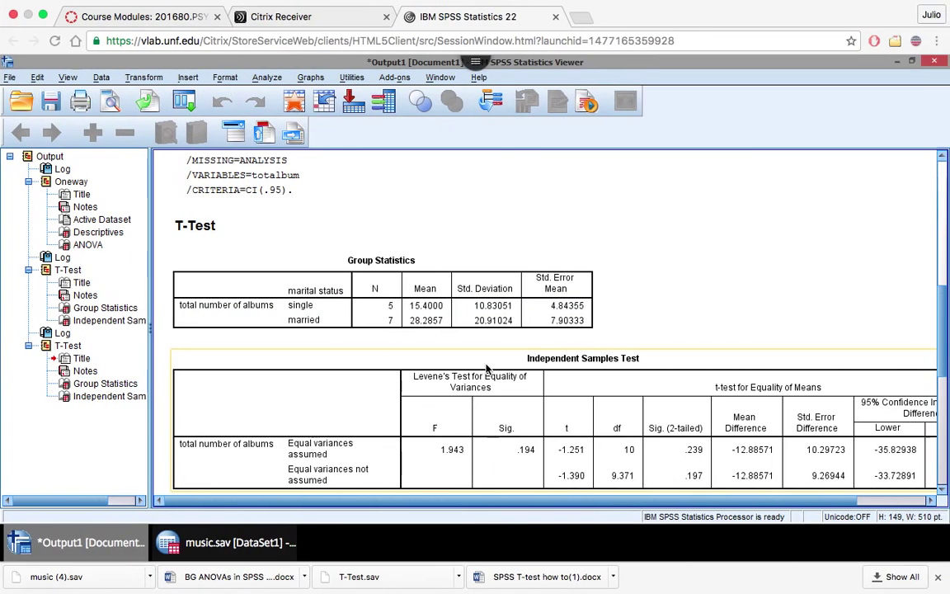
key("ctrl+Left")
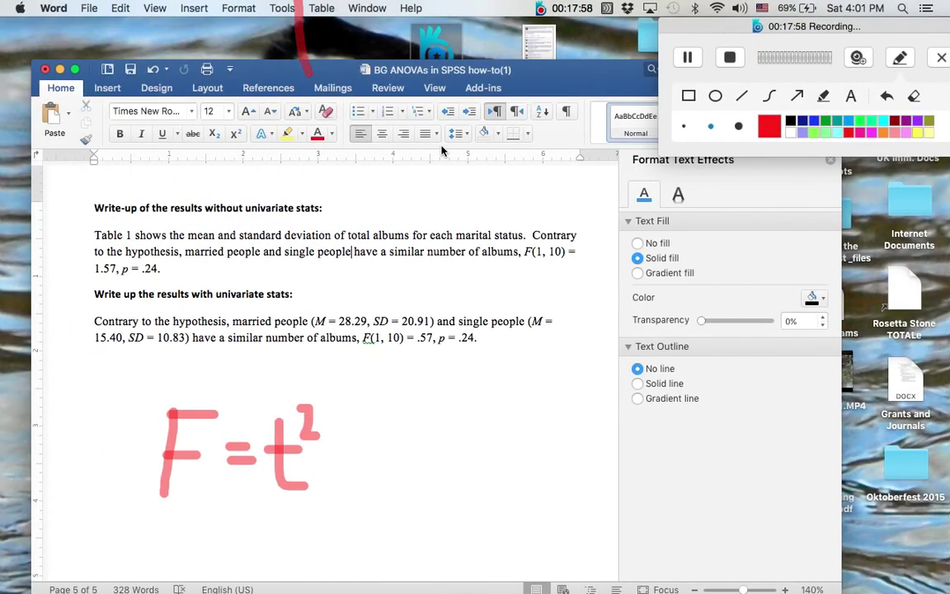
left_click(298, 51)
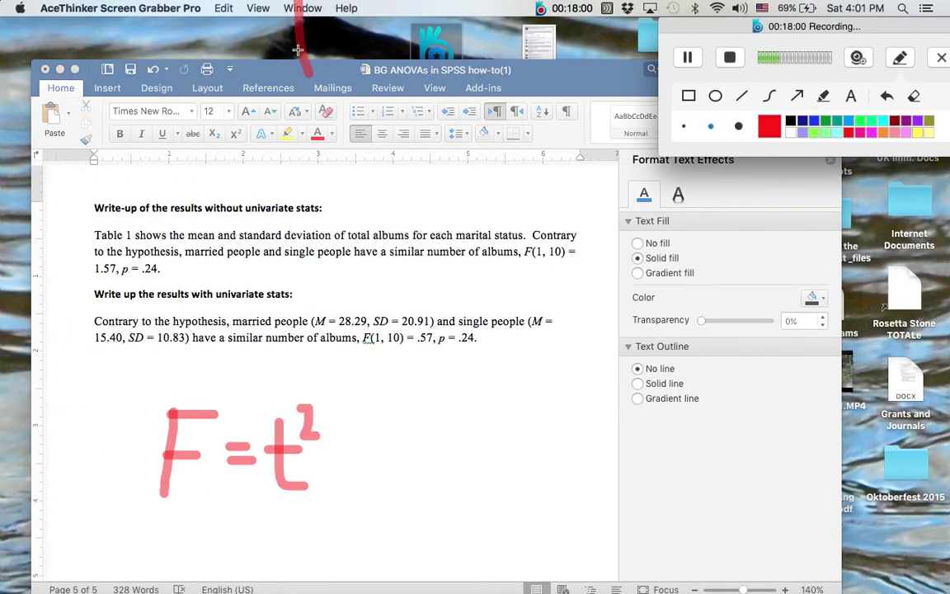
key("ctrl+Right")
key("ctrl+Left")
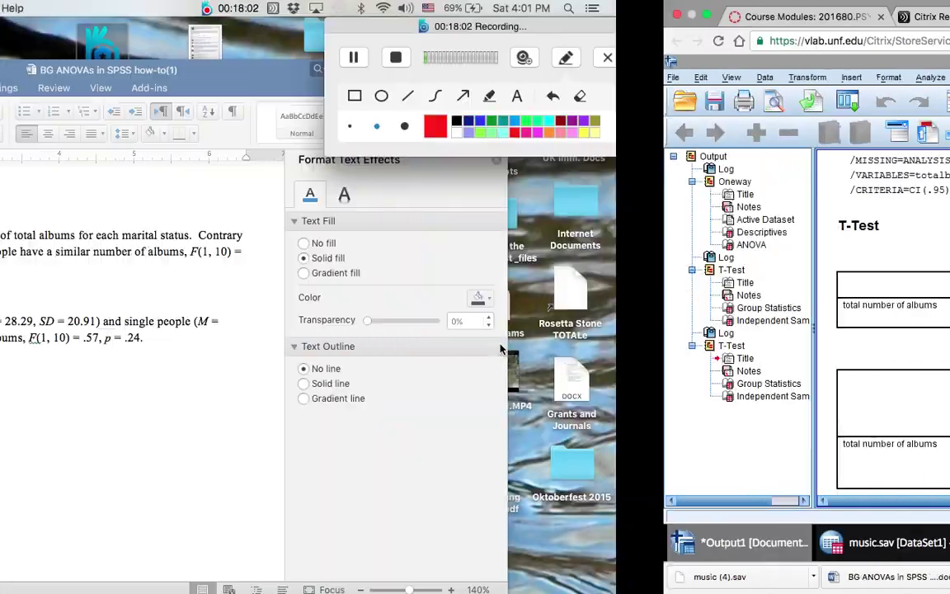
left_click(376, 71)
left_click_drag(543, 79, 684, 119)
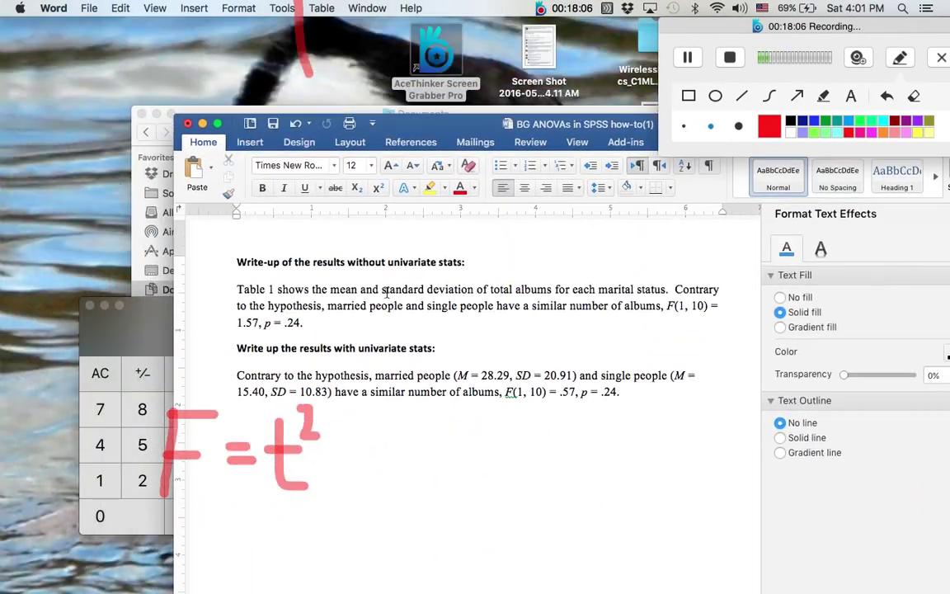
left_click(165, 330)
Move the Calculator over Word and enter the t value 1.251
left_click_drag(165, 330, 228, 142)
left_click(900, 57)
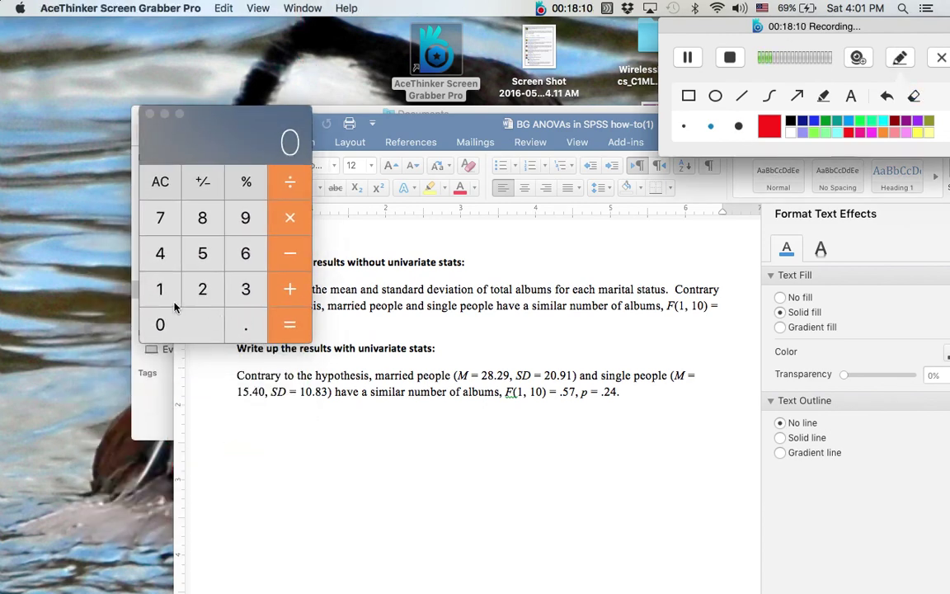
left_click(160, 284)
left_click(242, 318)
left_click(204, 287)
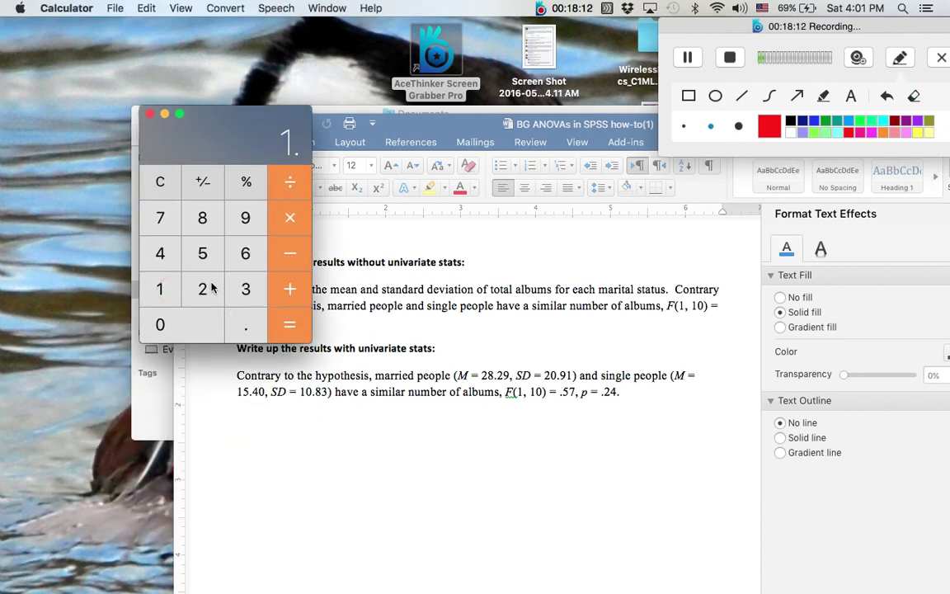
left_click(205, 257)
left_click(157, 285)
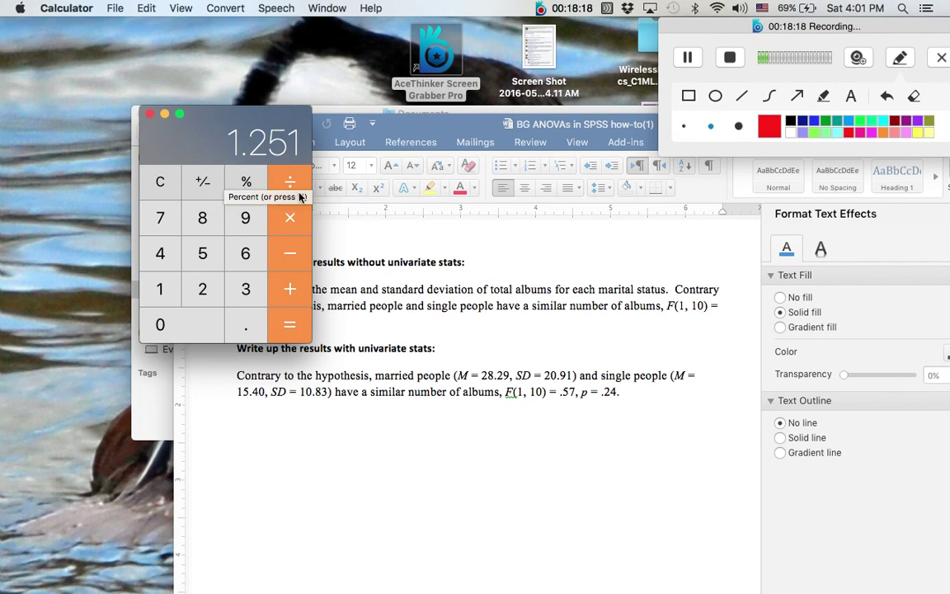
Multiply 1.251 by 1.251 to get 1.565001
key("Escape")
left_click(161, 285)
left_click(239, 324)
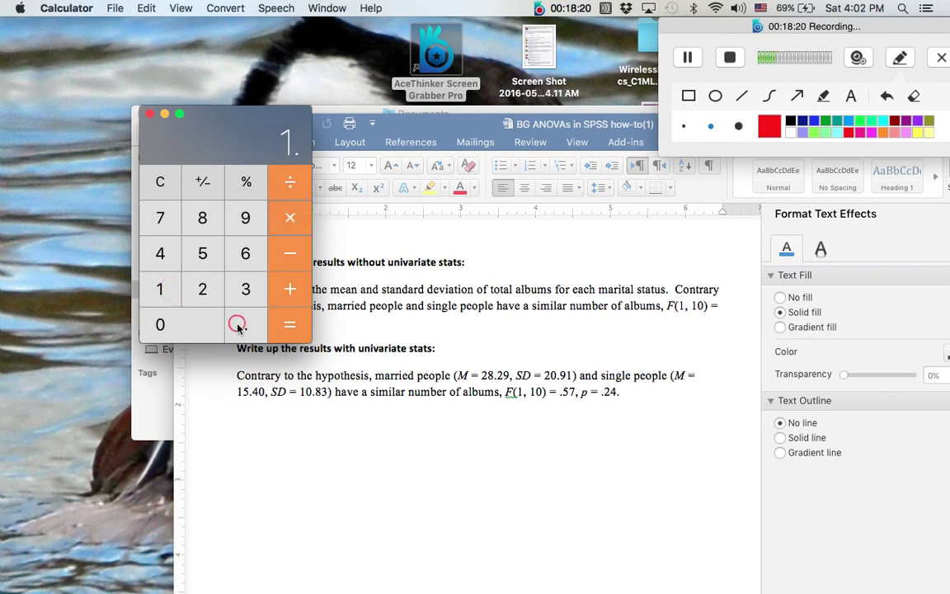
left_click(206, 291)
left_click(200, 256)
left_click(160, 285)
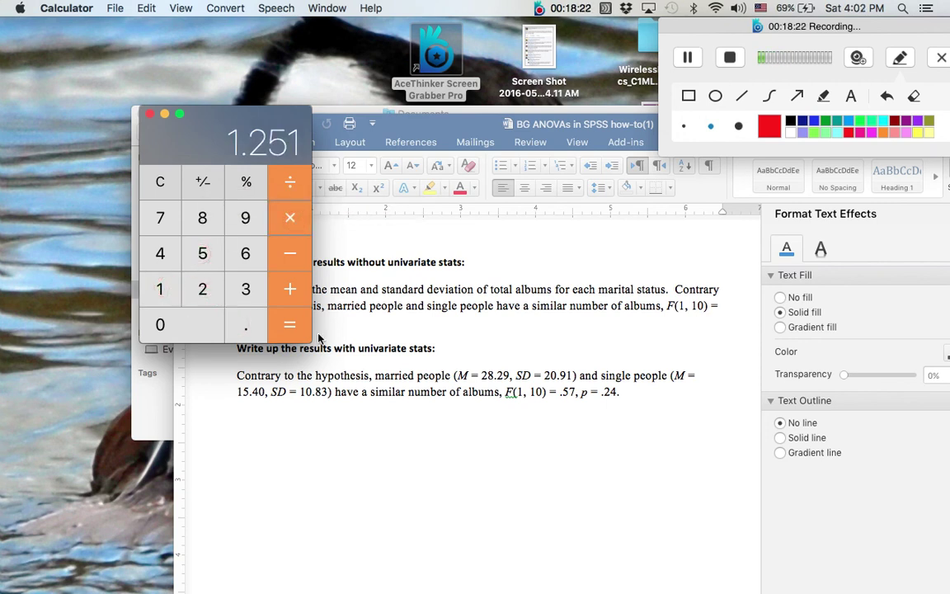
left_click(288, 326)
Compare the SPSS ANOVA F = 1.566 with t-test t = -1.251, both Sig. = .239
key("ctrl+Right")
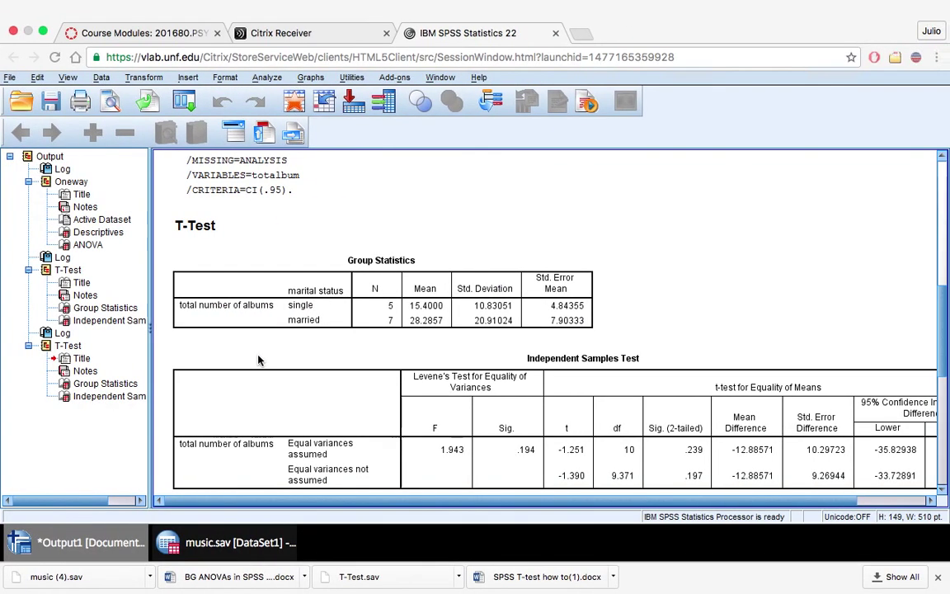
scroll(436, 404, "down", 3)
scroll(436, 404, "up", 10)
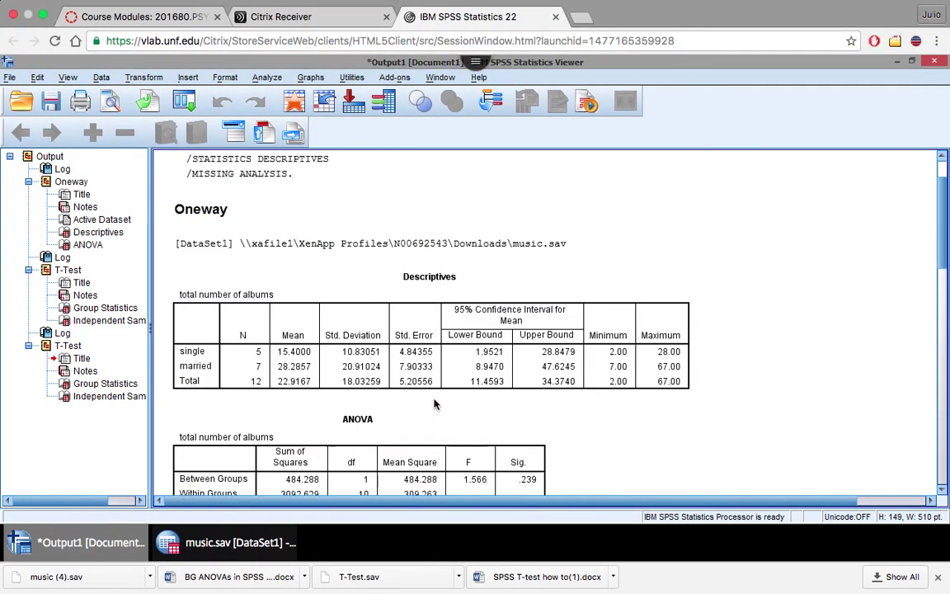
scroll(436, 404, "down", 3)
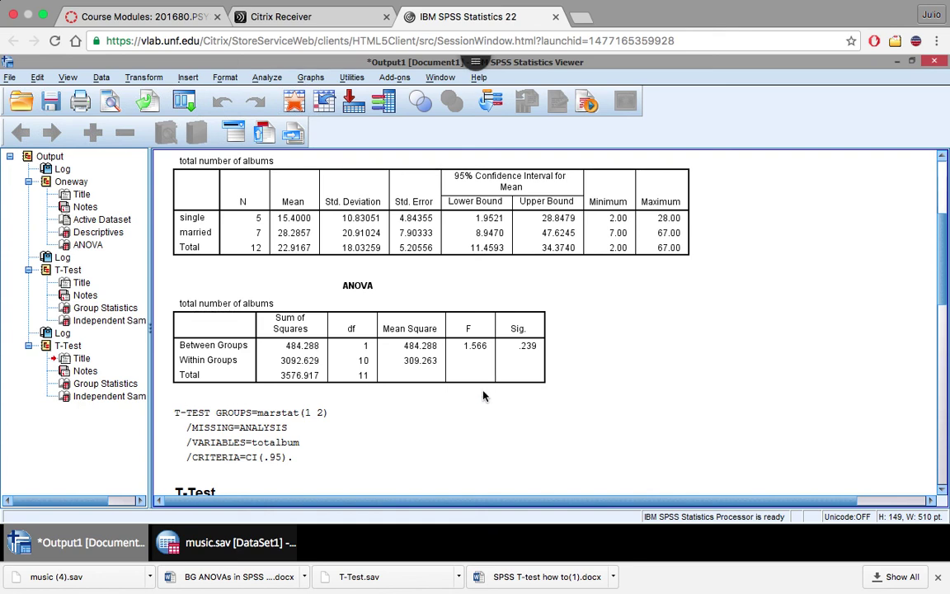
scroll(483, 396, "down", 5)
scroll(483, 396, "down", 2)
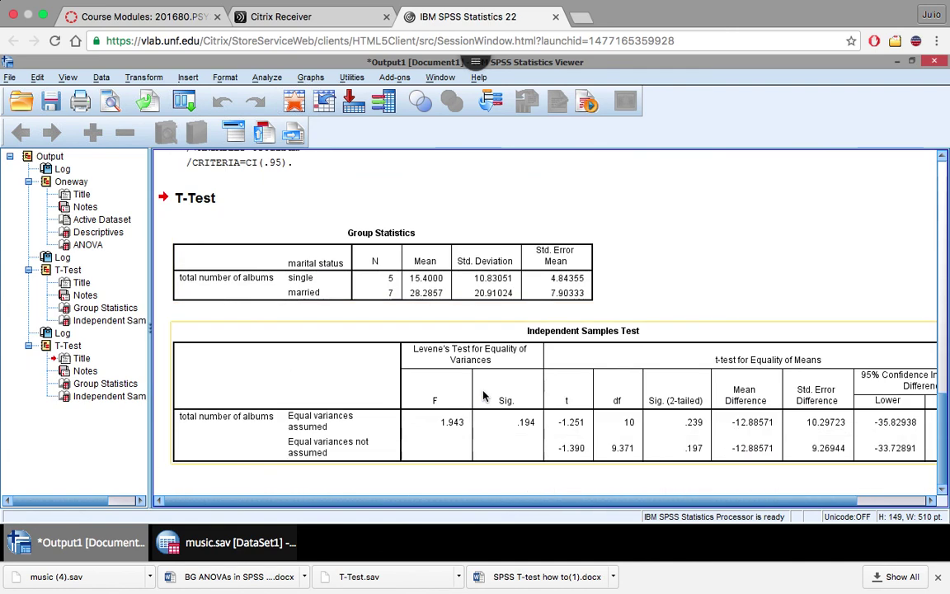